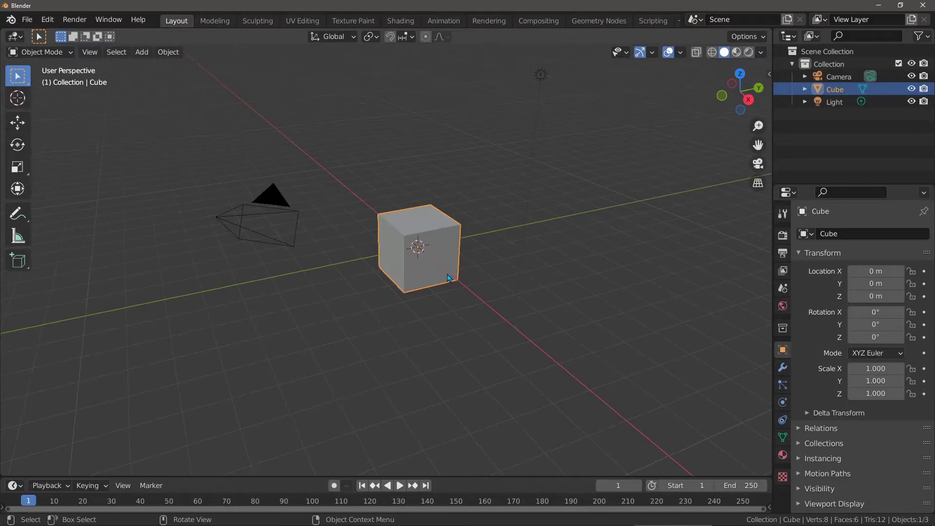
Step: Replace the default cube with a torus at the scene origin
middle_click_drag(452, 269, 444, 271)
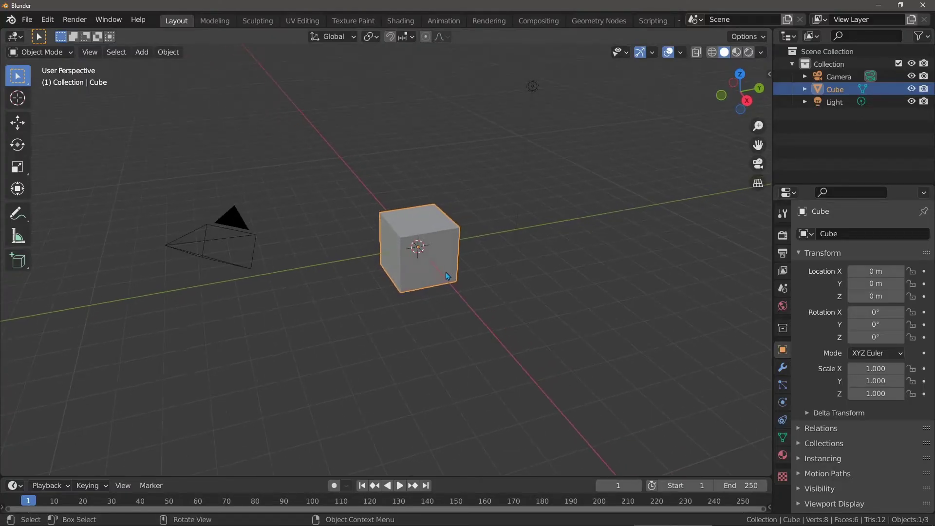
key("x")
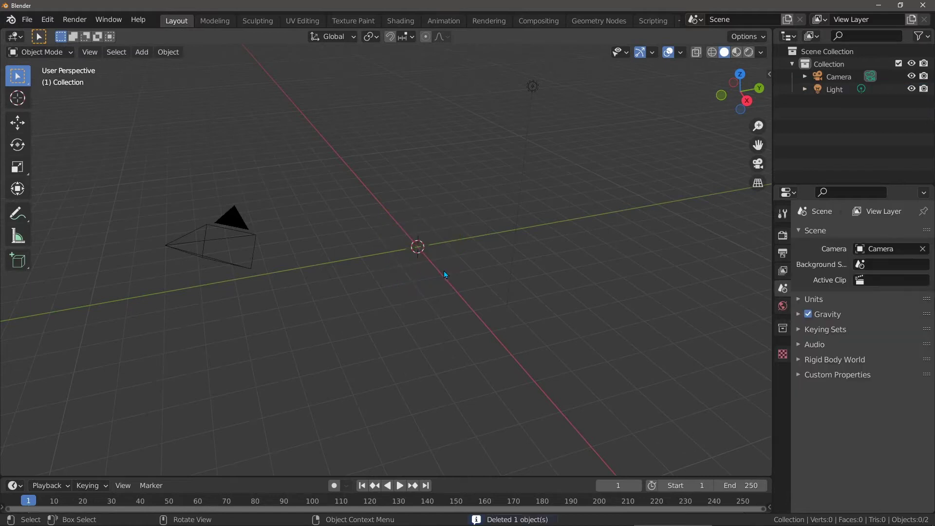
key("shift+a")
left_click(513, 361)
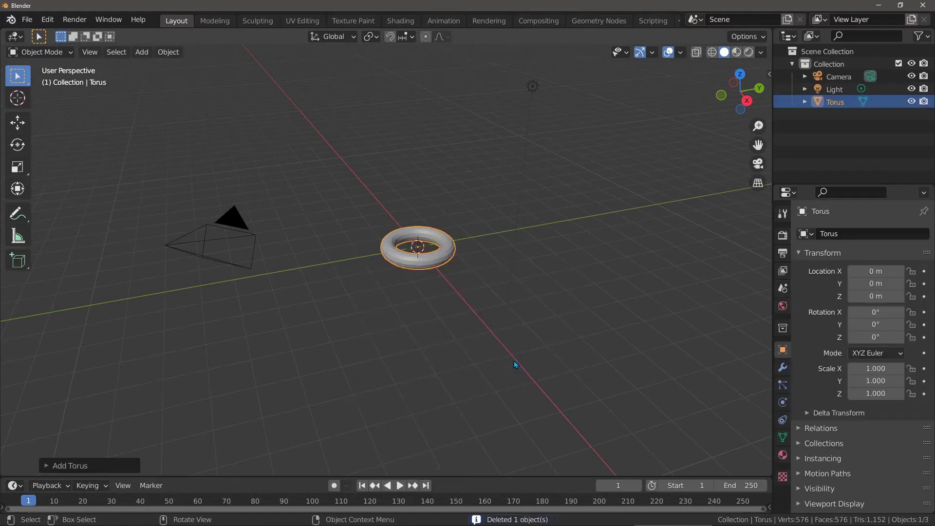
Step: Give the torus 16 major segments and fewer minor segments
left_click(47, 467)
scroll(417, 249, "up", 3)
scroll(416, 248, "up", 3)
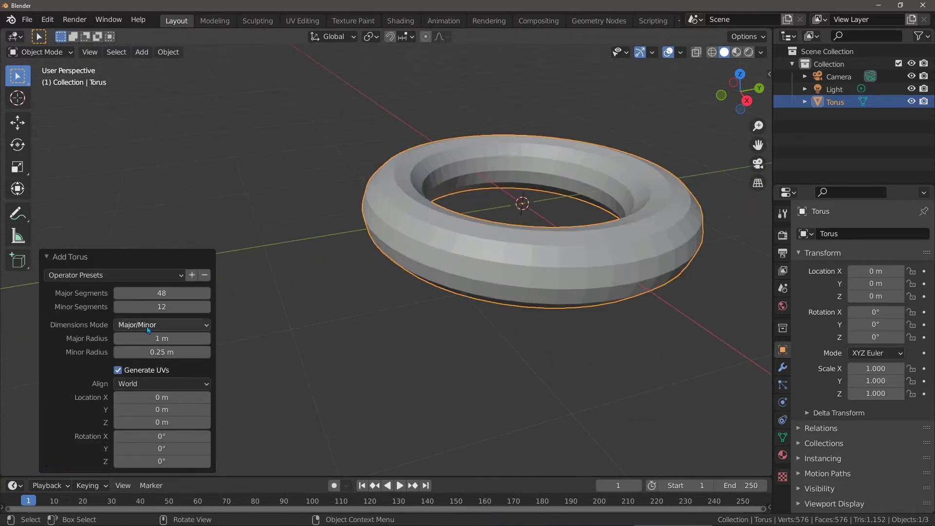
double_click(161, 293)
type("16")
key("Return")
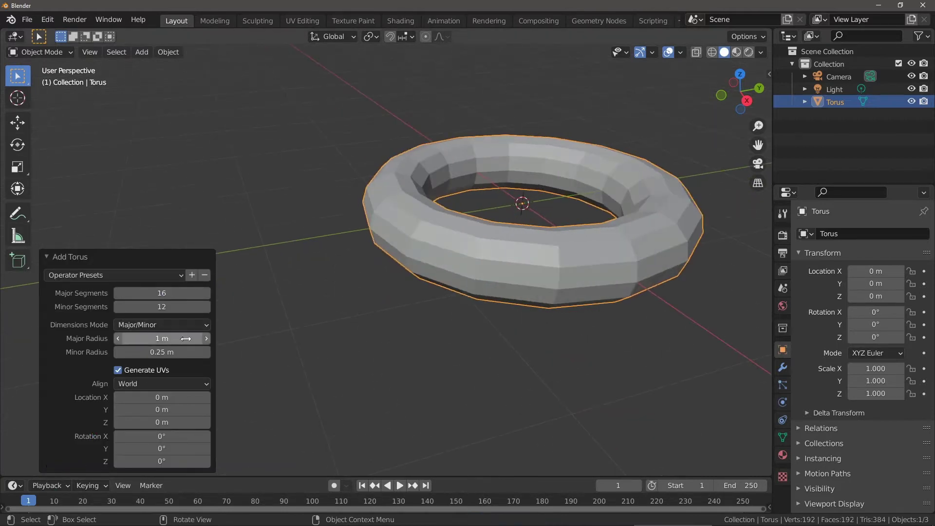
left_click_drag(183, 305, 161, 307)
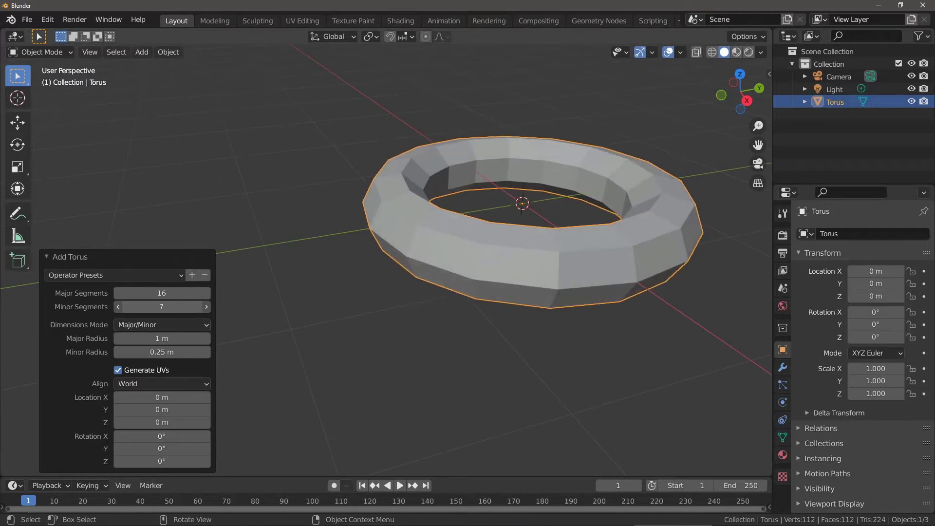
Step: Reorient the view, toggle Edit Mode and reselect the torus
left_click(367, 301)
mouse_move(367, 302)
middle_mouse_down()
mouse_move(410, 261)
mouse_move(365, 278)
mouse_move(345, 264)
mouse_move(336, 316)
mouse_move(350, 312)
middle_mouse_up()
left_click(409, 262)
left_click(346, 268)
key("Tab")
left_click(336, 316)
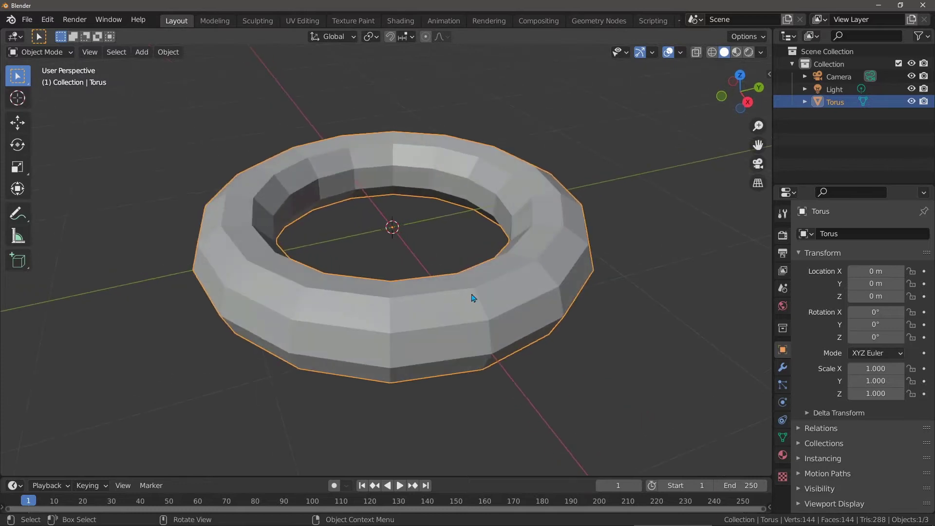
Step: Enter Edit Mode and shrink/fatten the whole torus once
middle_click_drag(478, 300, 446, 319)
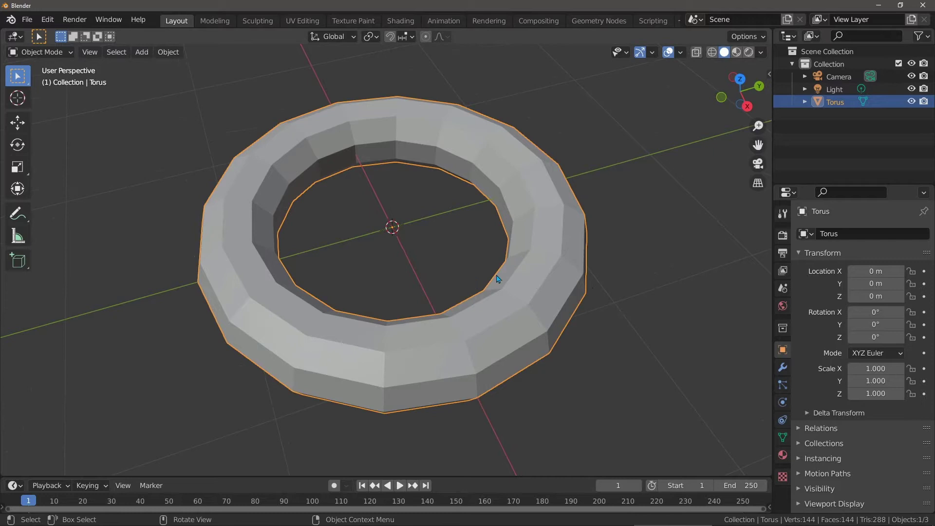
middle_click_drag(481, 286, 481, 293)
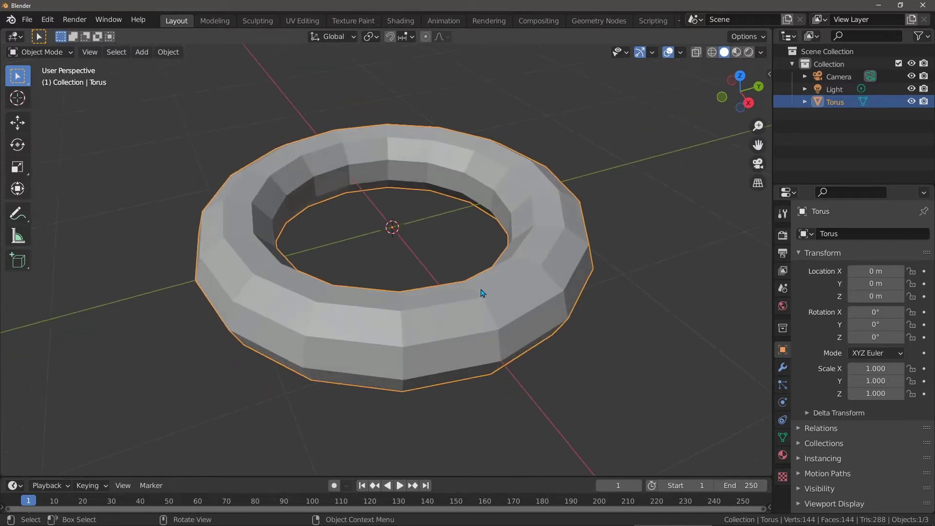
key("Tab")
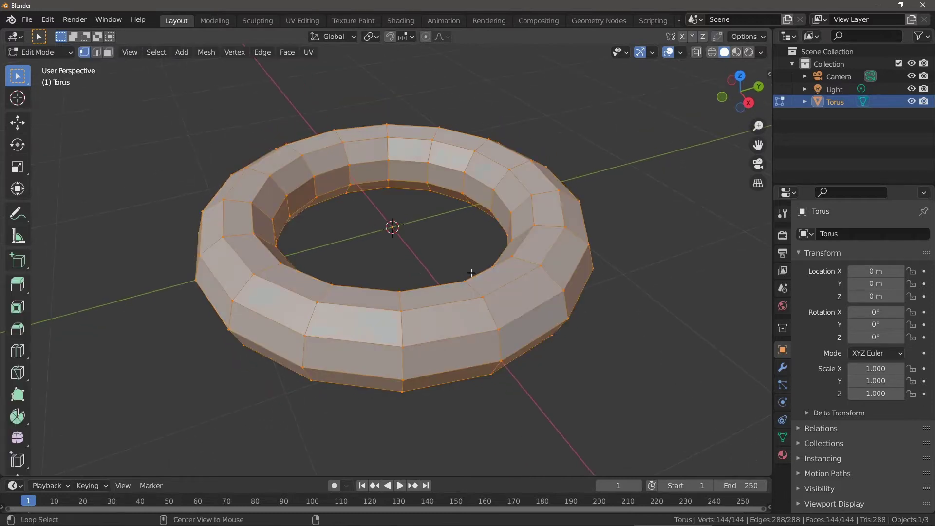
key("alt+s")
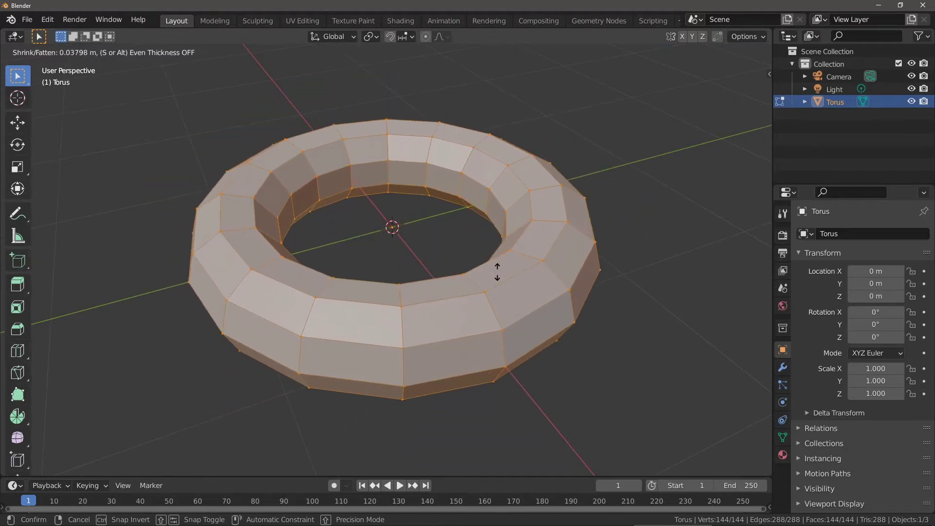
left_click(496, 275)
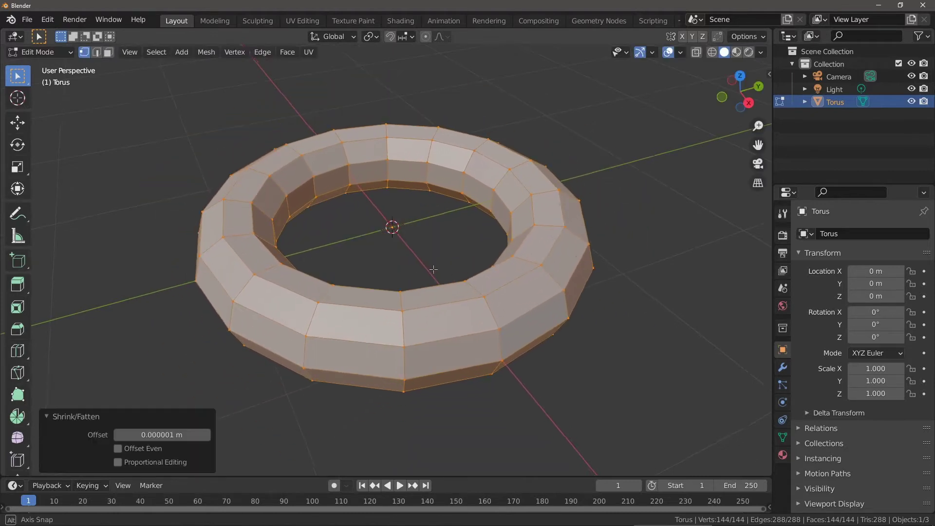
Step: Fatten the torus into a bulky dome, then push its surfaces back inward
mouse_move(431, 271)
middle_mouse_down()
mouse_move(446, 282)
mouse_move(524, 267)
middle_mouse_up()
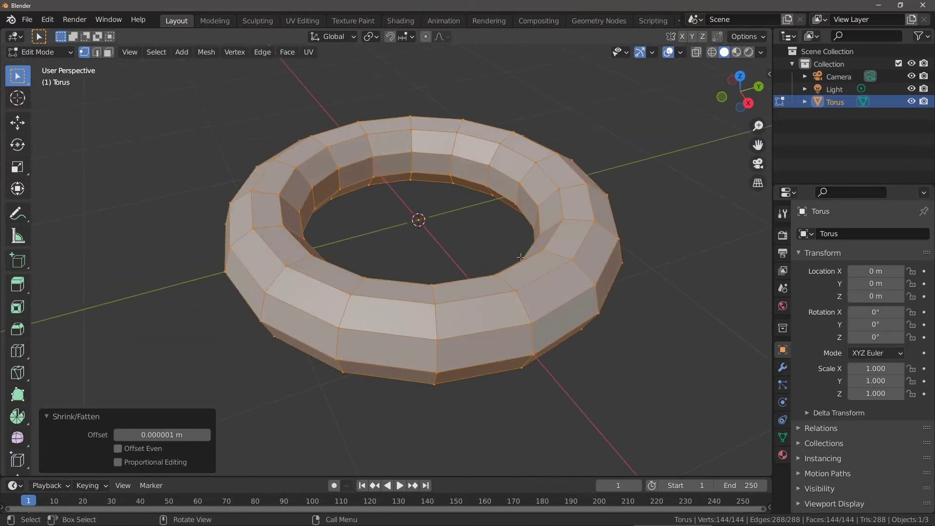
key("alt+s")
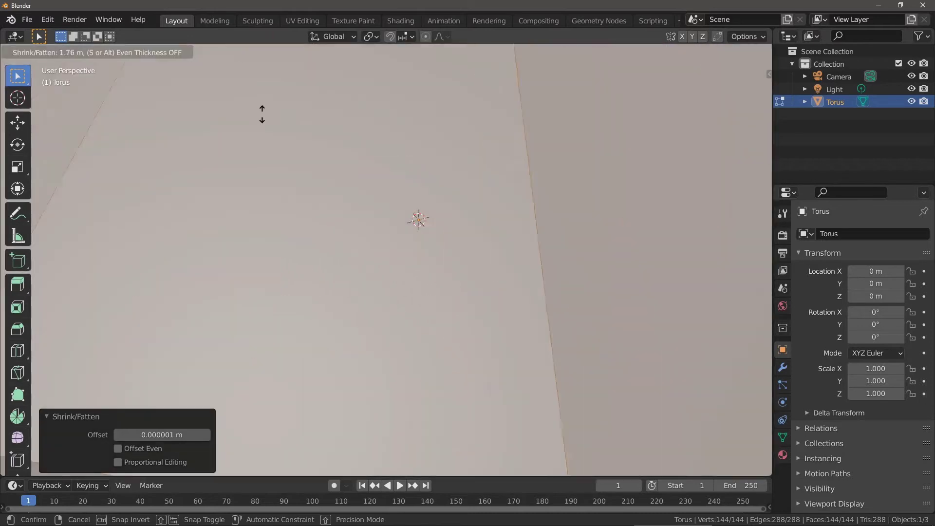
left_click(261, 108)
scroll(367, 235, "down", 5)
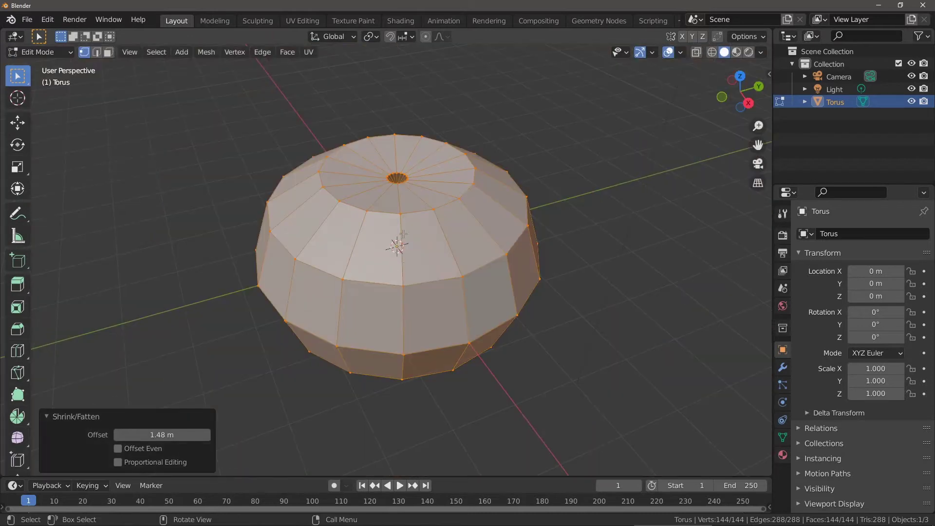
key("alt+s")
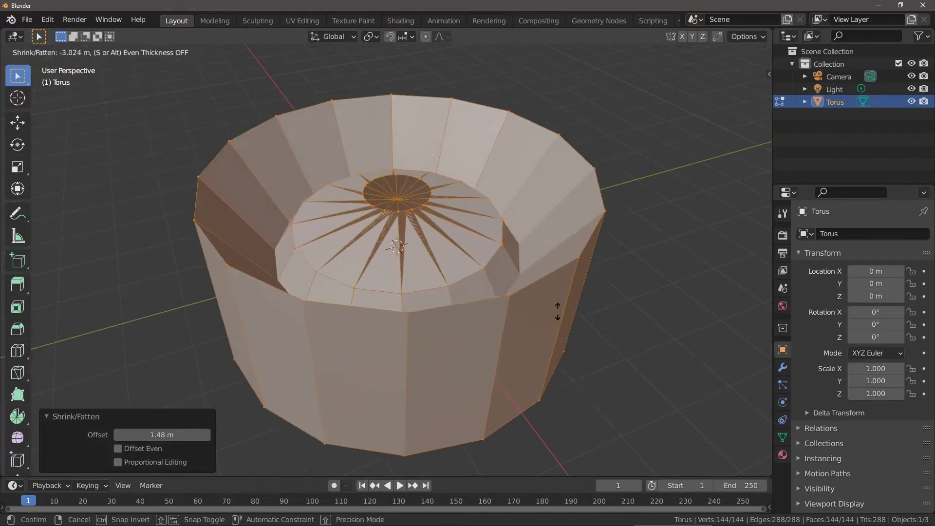
left_click(558, 311)
mouse_move(482, 286)
middle_mouse_down()
mouse_move(389, 306)
mouse_move(436, 230)
mouse_move(424, 293)
middle_mouse_up()
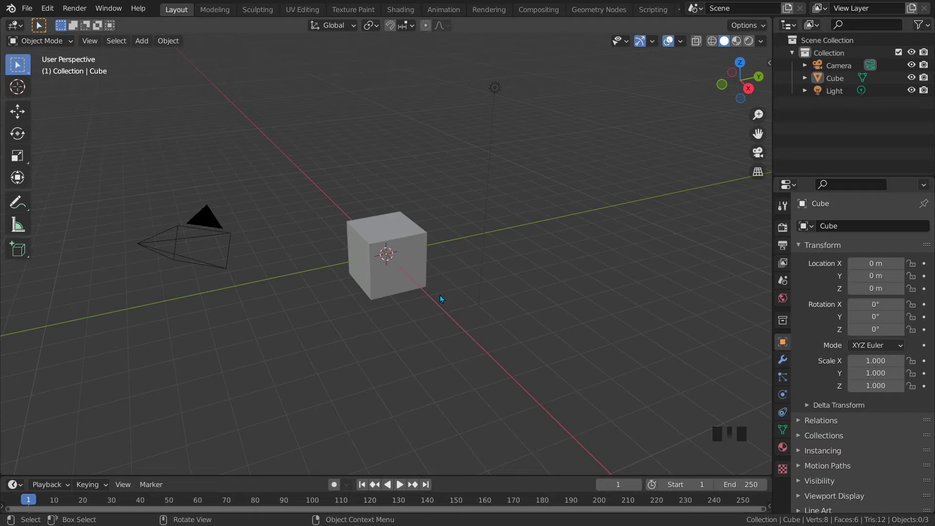
Step: Delete the camera and the light, leaving the cube selected
middle_click_drag(382, 272, 385, 270)
left_click(385, 269)
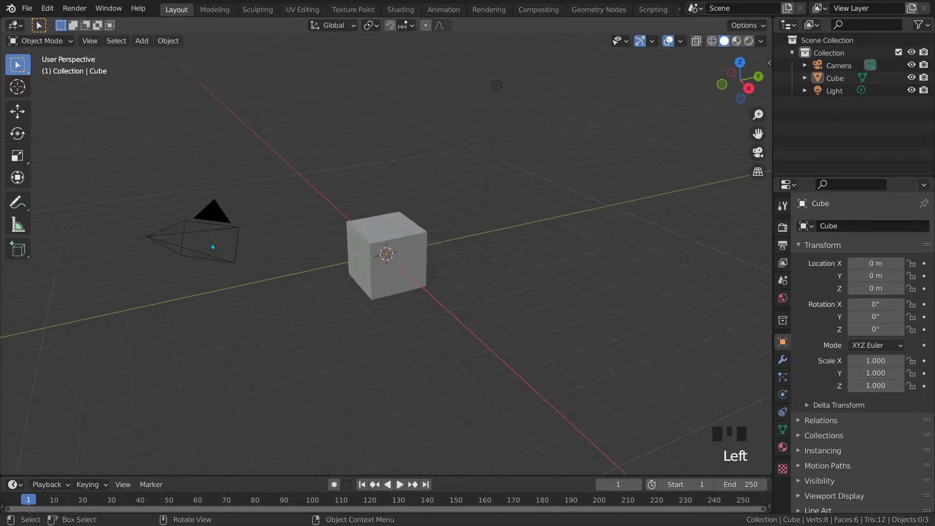
left_click(193, 255)
key("Delete")
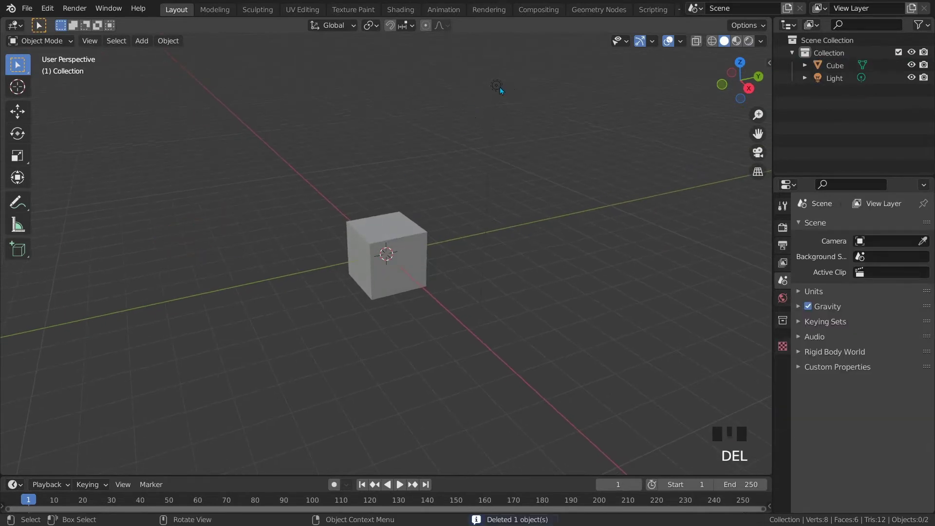
left_click(500, 89)
key("Delete")
left_click(392, 268)
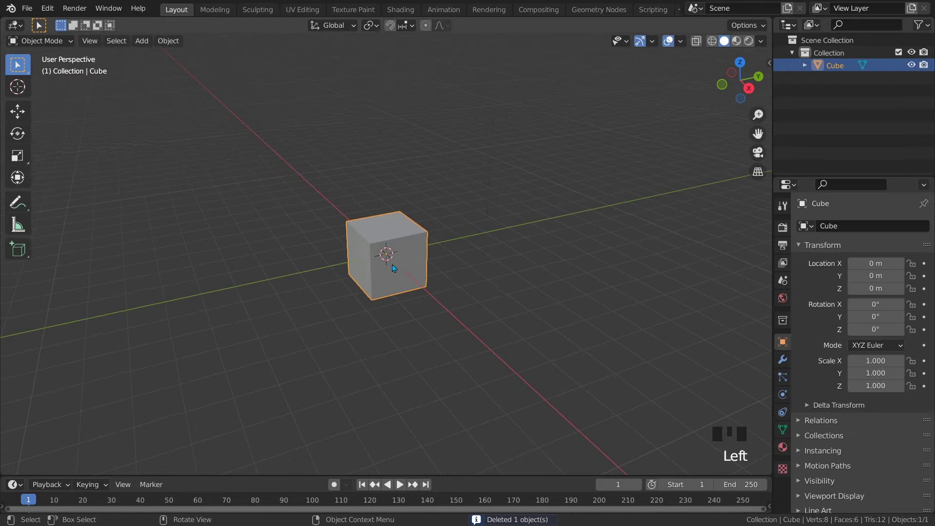
middle_click_drag(393, 268, 399, 295)
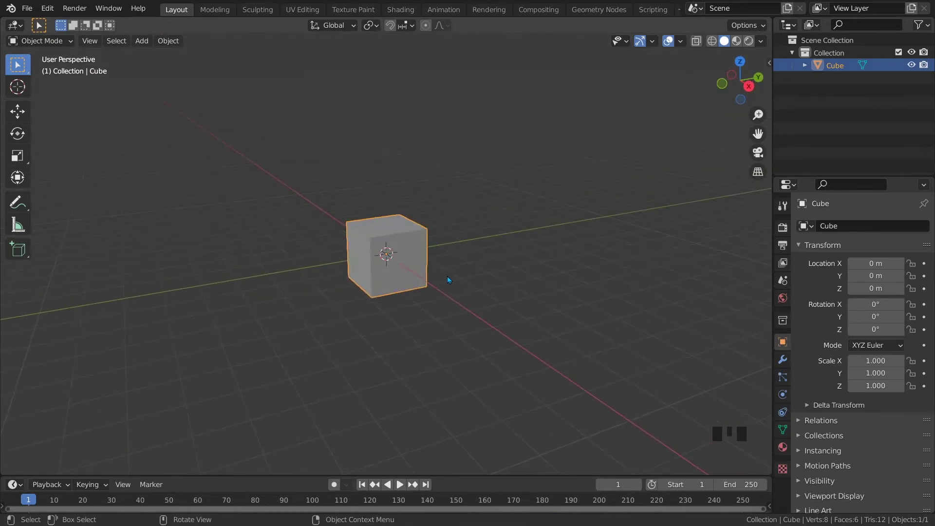
Step: Merge all of the cube's vertices into a single central point
key("Tab")
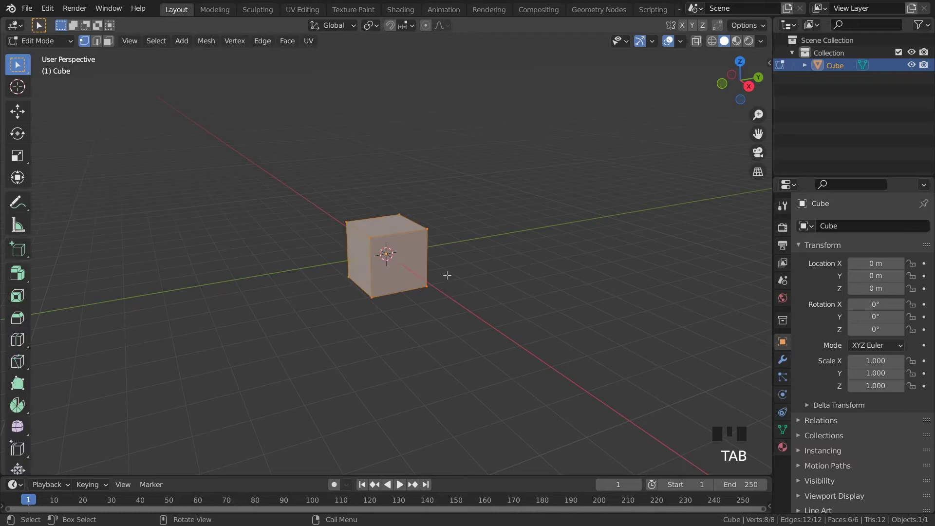
key("a")
key("m")
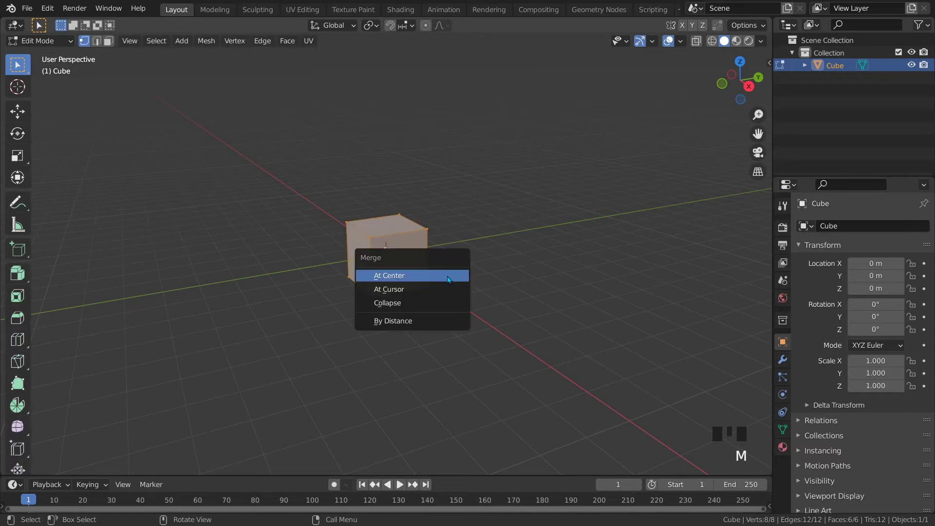
left_click(448, 277)
middle_click_drag(416, 262, 386, 256)
scroll(386, 256, "up", 6)
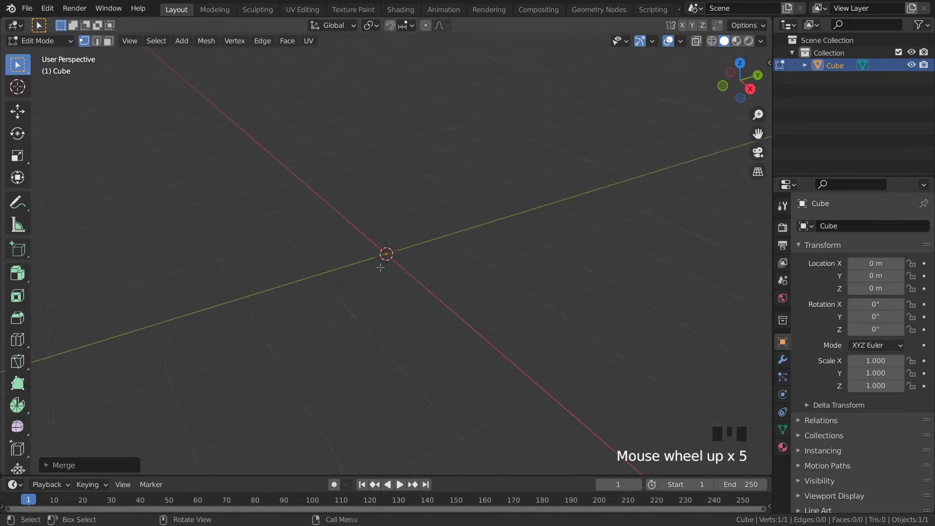
scroll(381, 264, "down", 3)
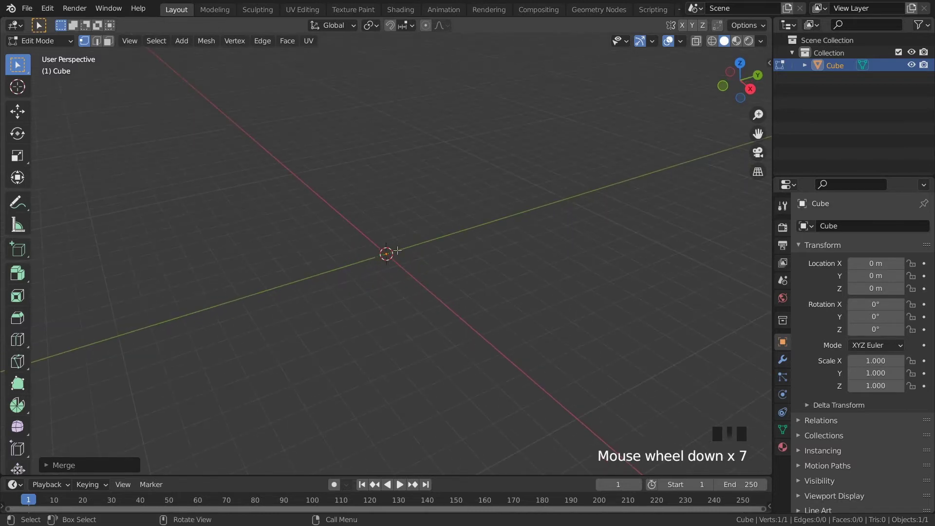
Step: Move the merged vertex 0.2 m along X and return to Object Mode
middle_click_drag(398, 252, 393, 252)
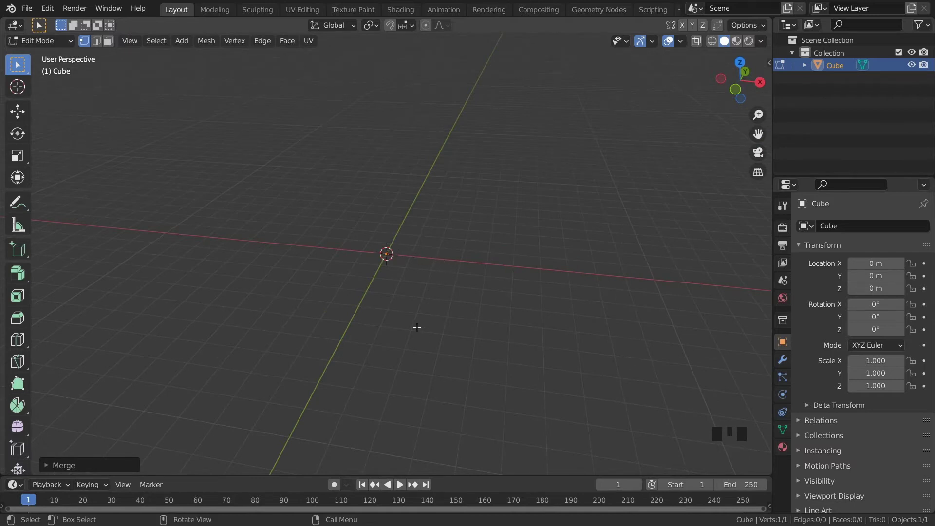
type("gx0.2")
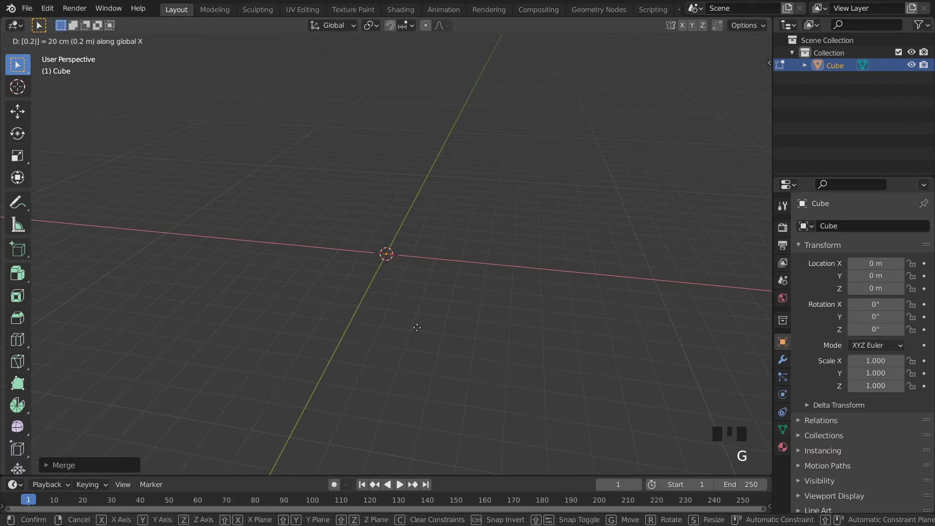
key("Return")
scroll(394, 278, "up", 5)
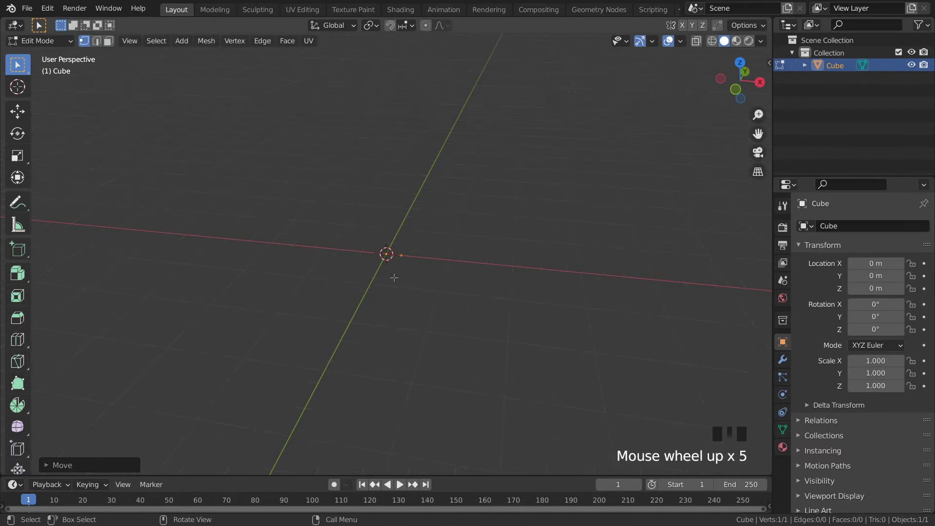
scroll(394, 278, "up", 5)
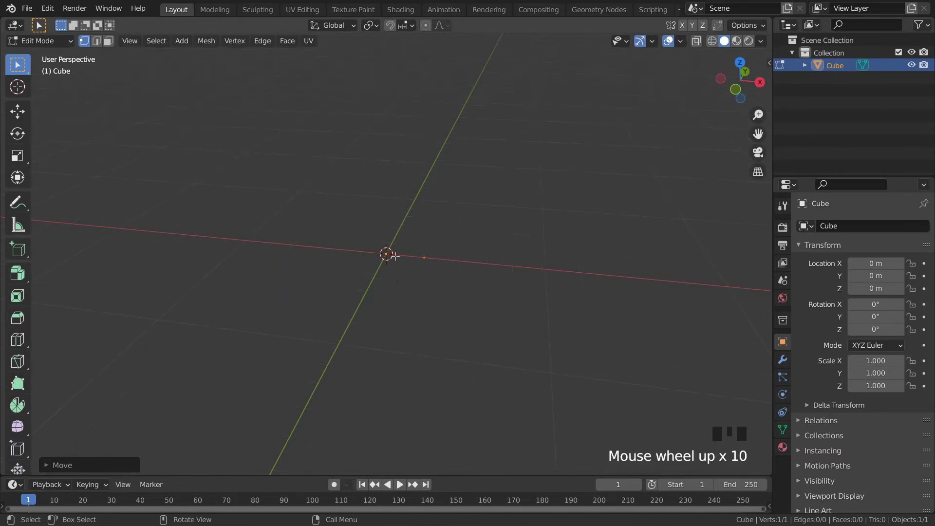
scroll(415, 312, "down", 2)
scroll(413, 298, "down", 4)
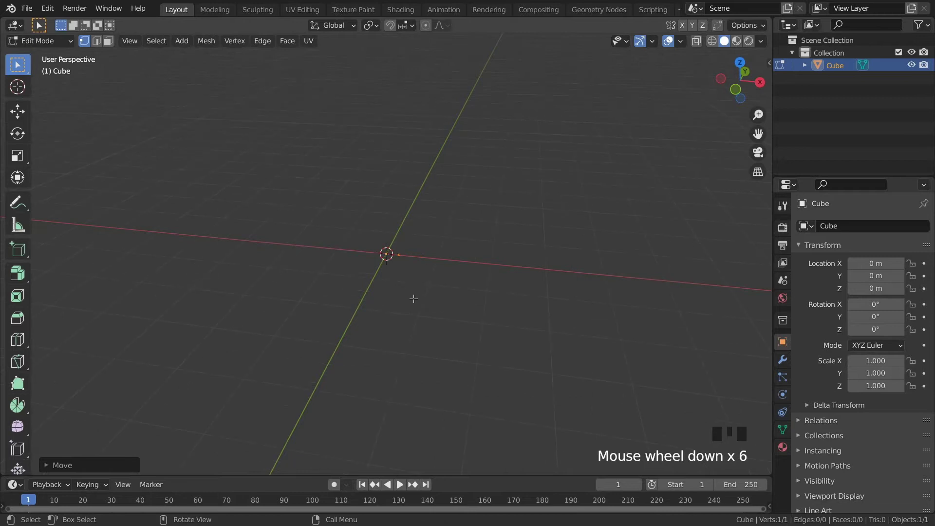
middle_click_drag(411, 276, 415, 291)
key("Tab")
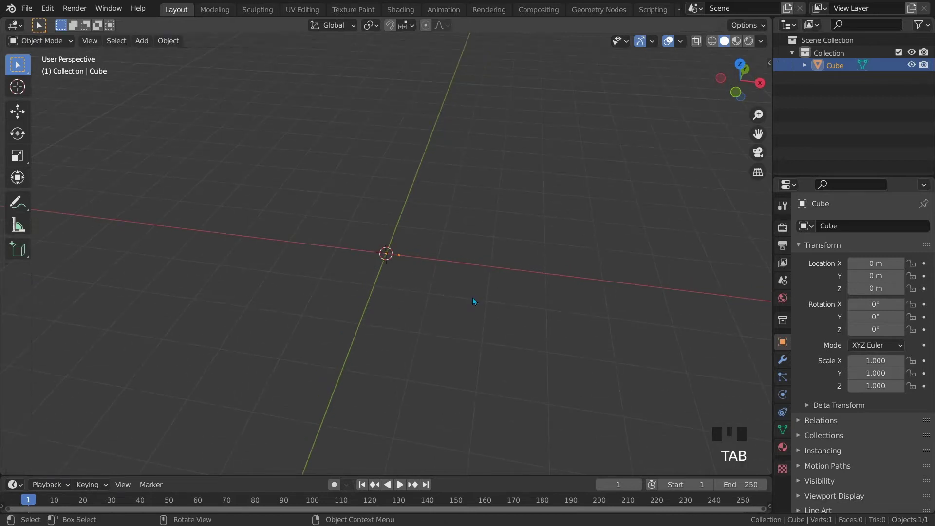
Step: Add a Screw modifier to the cube that spins around the Y axis
left_click(783, 360)
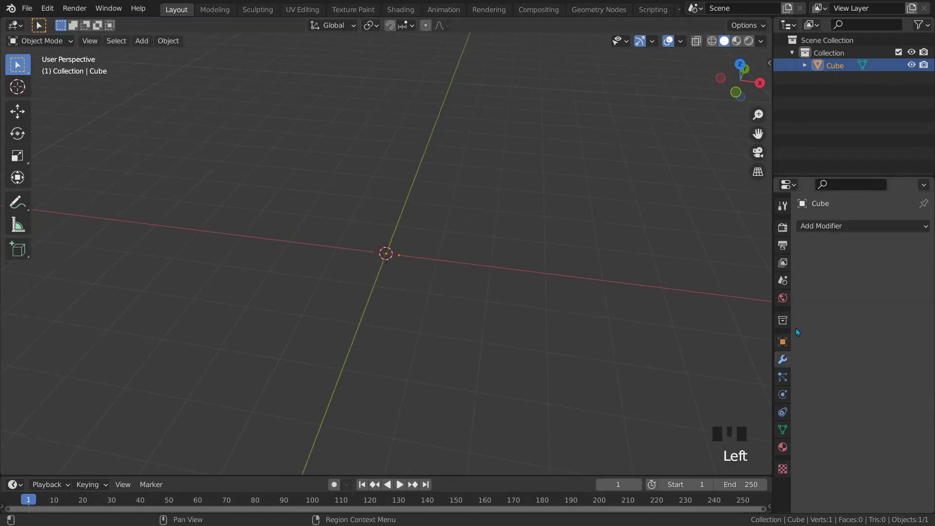
left_click(822, 226)
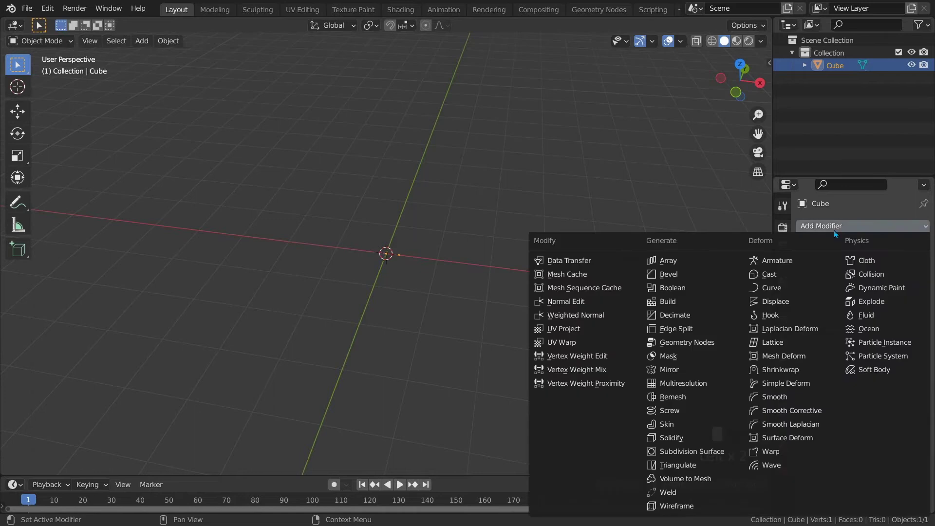
left_click(672, 411)
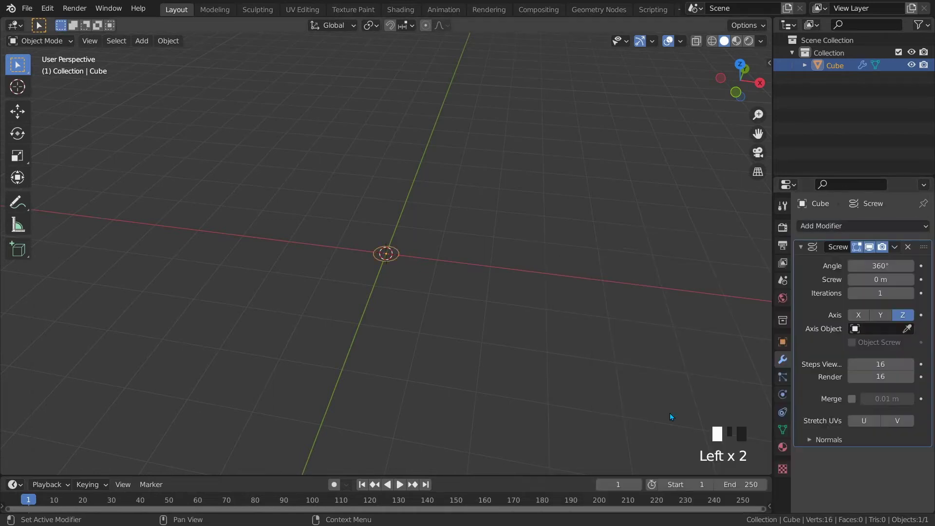
left_click(880, 315)
Step: Move the resulting circle 1 m along negative X
middle_click_drag(518, 279, 470, 258)
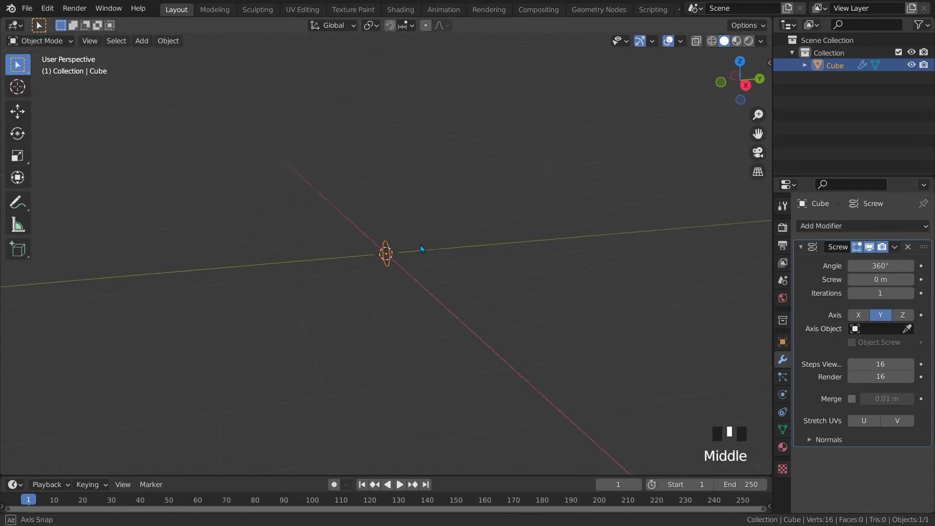
scroll(417, 305, "up", 4)
scroll(412, 297, "up", 3)
mouse_move(413, 297)
middle_mouse_down()
mouse_move(446, 251)
mouse_move(388, 264)
mouse_move(428, 279)
middle_mouse_up()
scroll(433, 279, "down", 1)
scroll(433, 278, "up", 1)
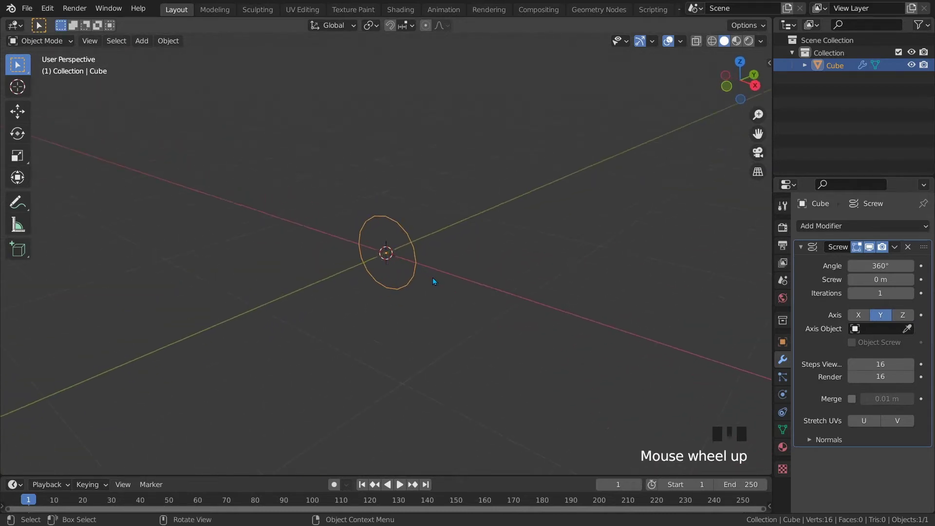
scroll(433, 279, "down", 1)
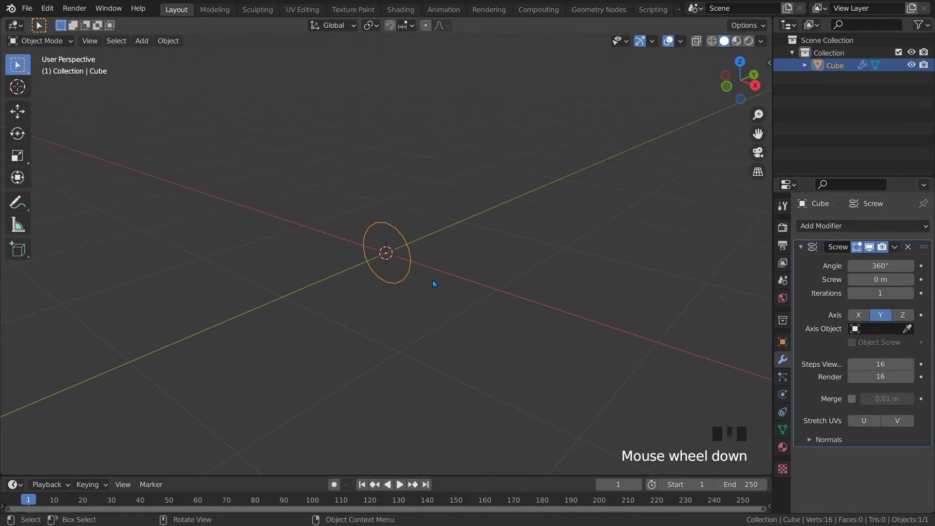
type("g")
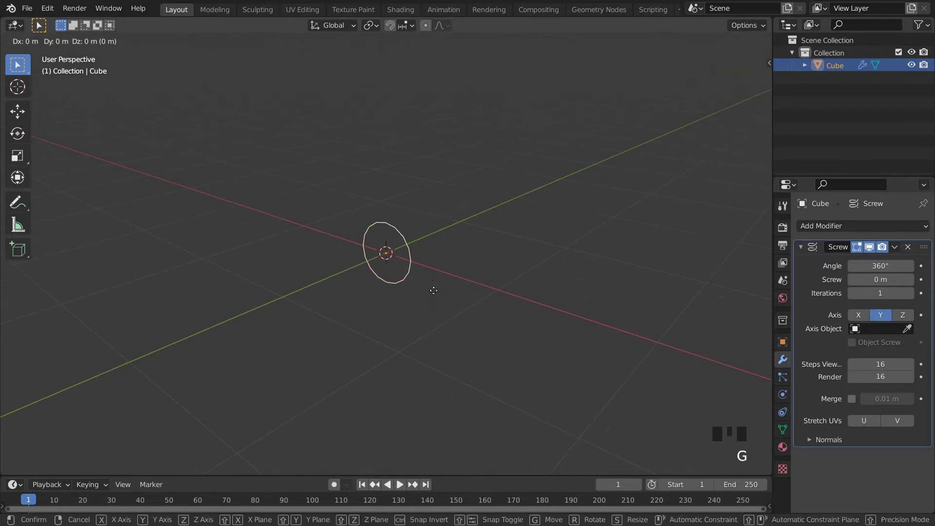
type("x-1")
key("Return")
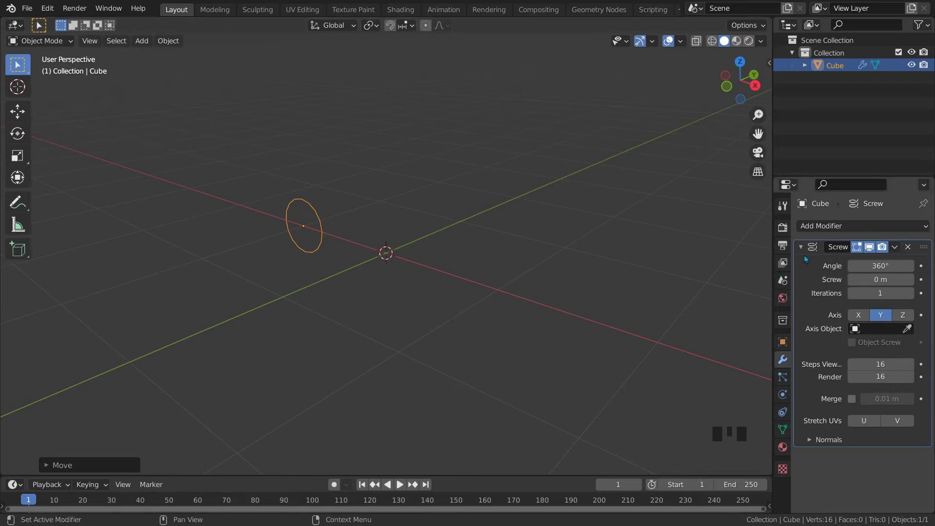
Step: Add a second Screw modifier, Screw.001, sweeping the ring into a sphere
left_click(862, 226)
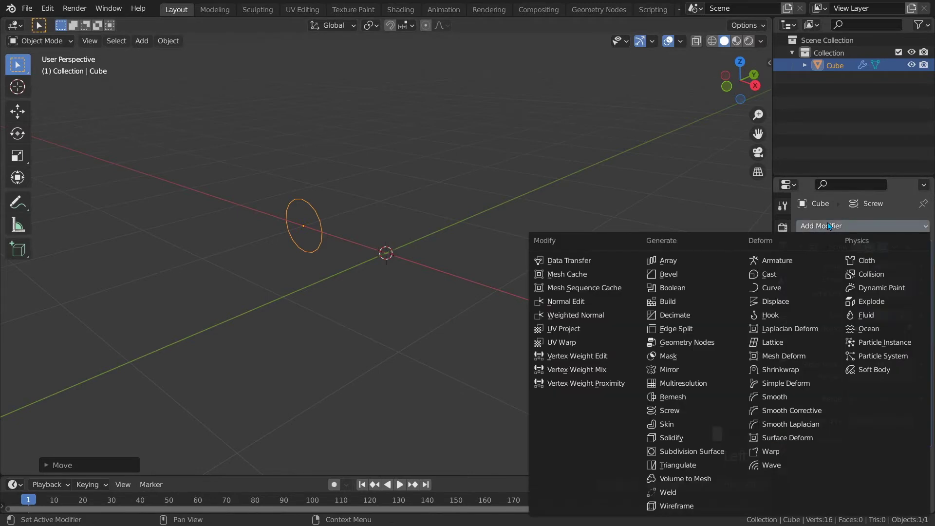
left_click(678, 411)
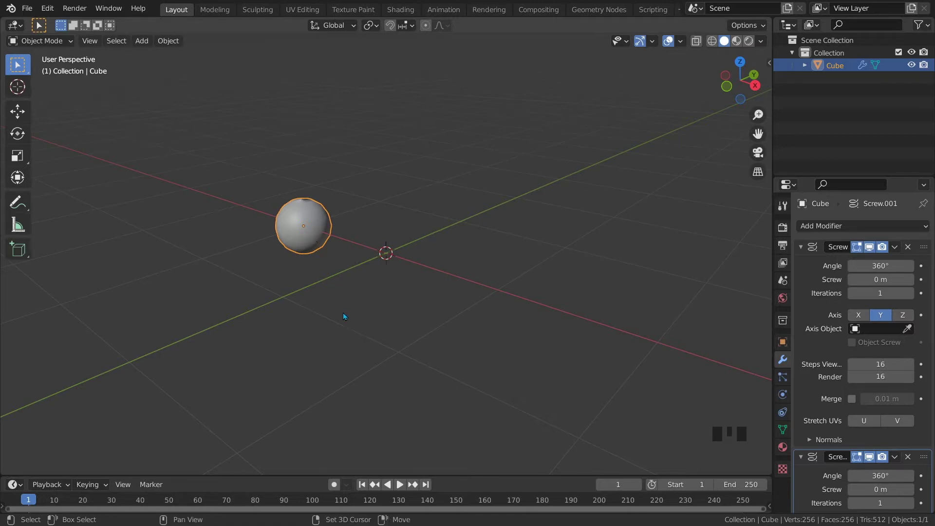
middle_click_drag(343, 312, 348, 312)
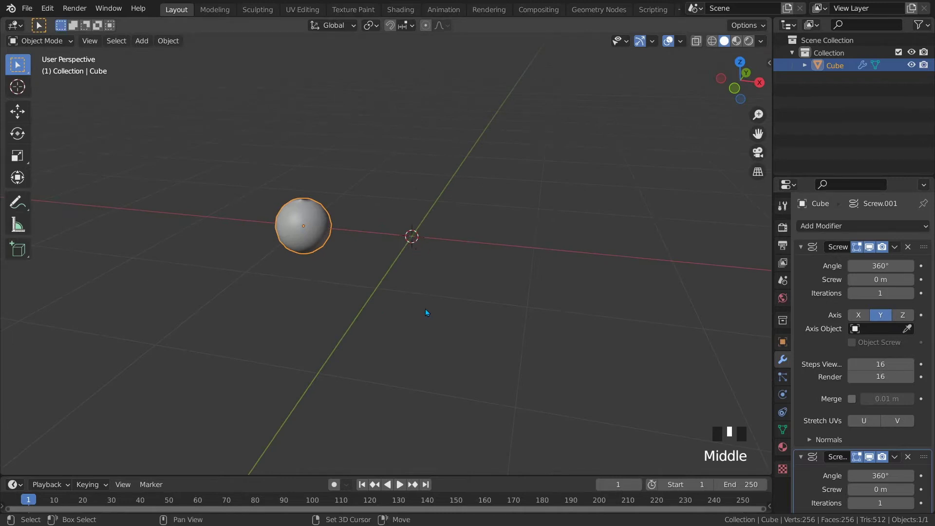
key("shift+a")
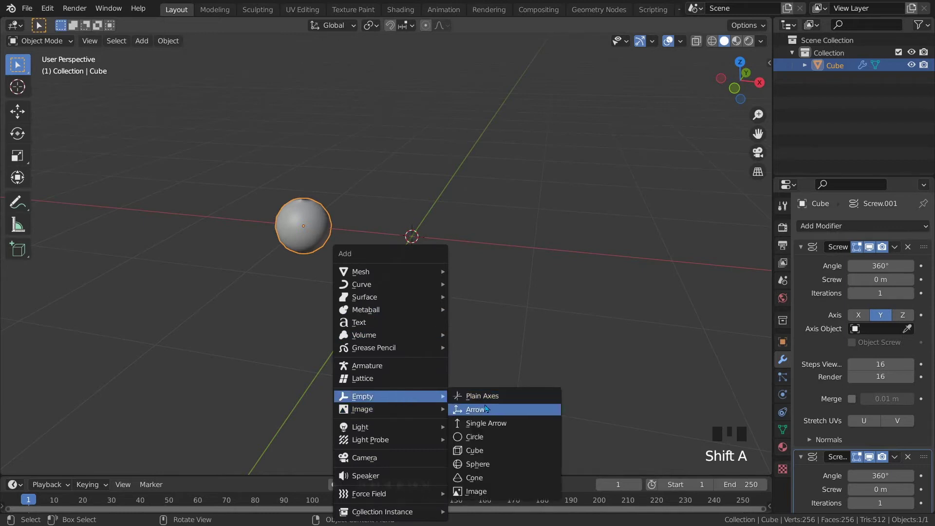
Step: Add an Arrows empty at the scene origin beside the sphere
mouse_move(363, 396)
left_click(484, 411)
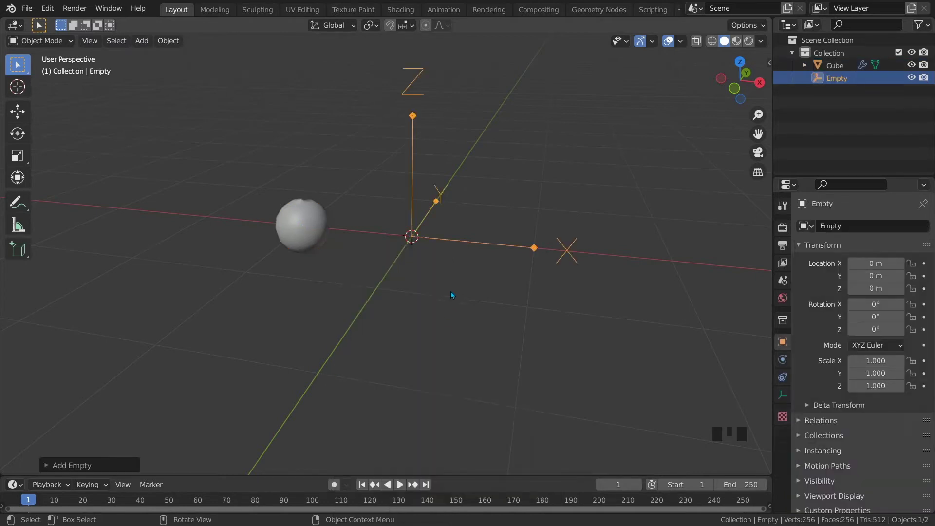
middle_click_drag(438, 266, 453, 263)
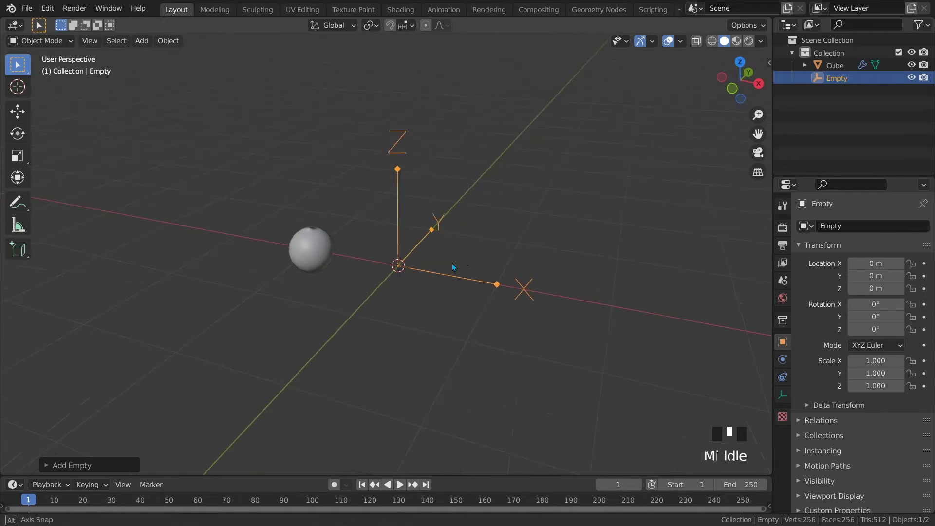
Step: Set the Empty as Screw.001's axis object, turning the sphere into a torus
middle_click_drag(453, 263, 458, 272)
left_click(307, 256)
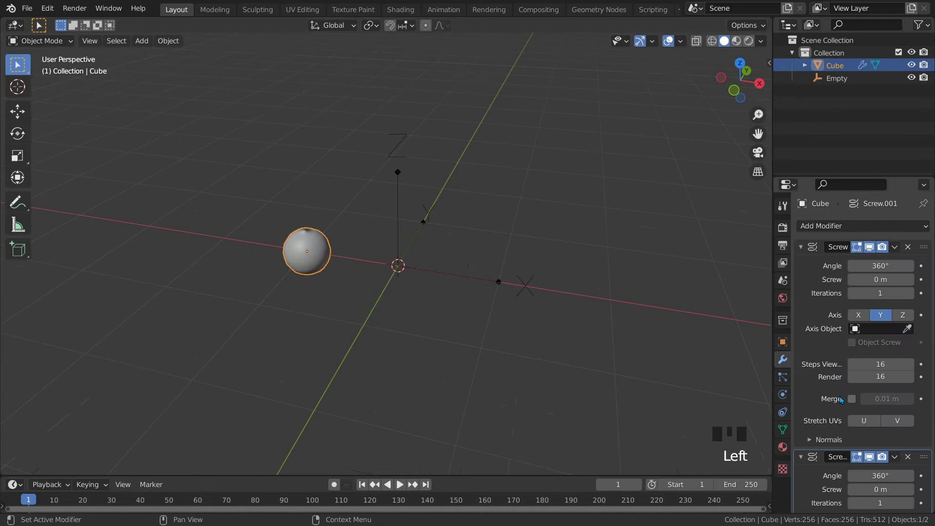
scroll(857, 345, "down", 2)
scroll(856, 330, "down", 5)
scroll(854, 321, "down", 8)
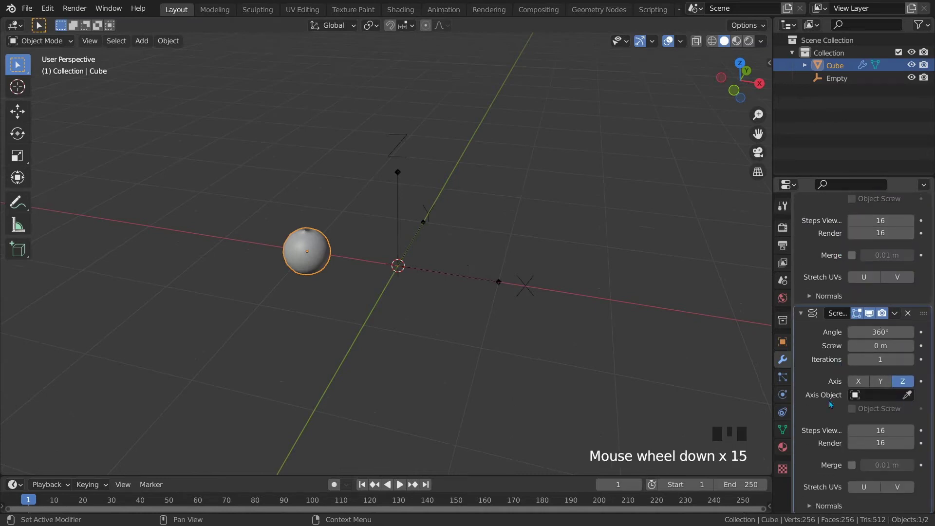
left_click(908, 394)
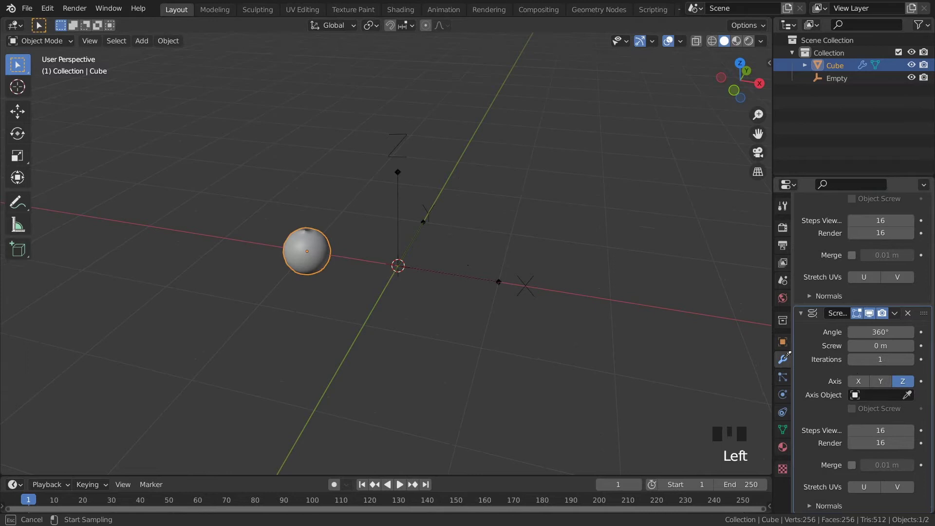
left_click(400, 213)
middle_click_drag(411, 266, 379, 263)
Step: Parent the cube to the Empty using Ctrl+P > Object
left_click(429, 277, "shift")
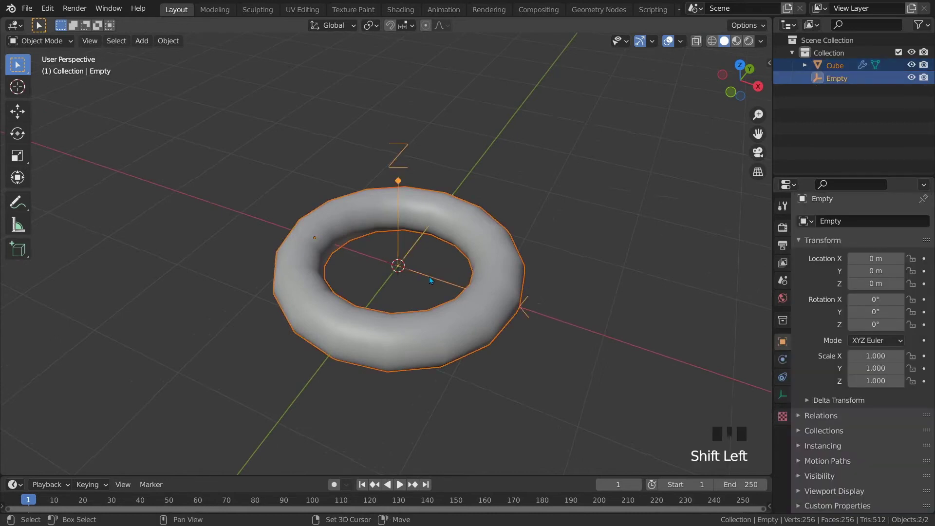
key("ctrl+p")
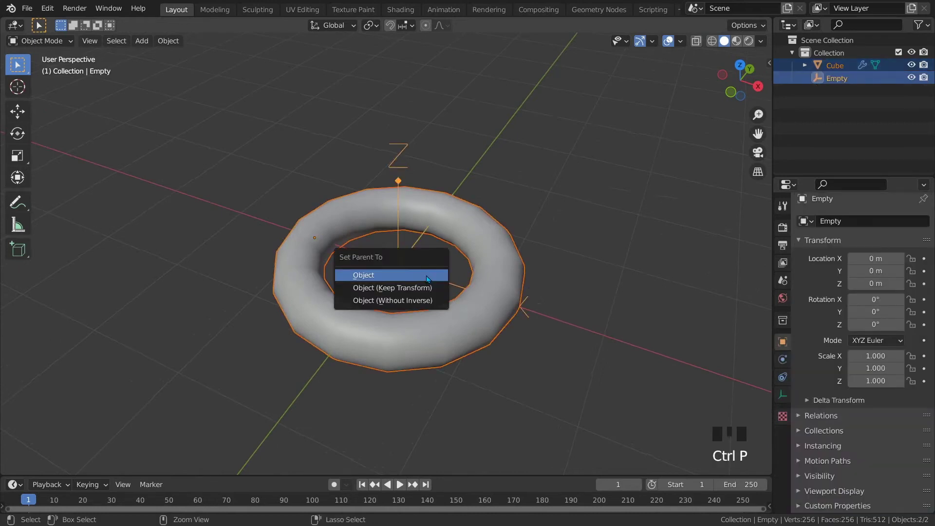
left_click(428, 277)
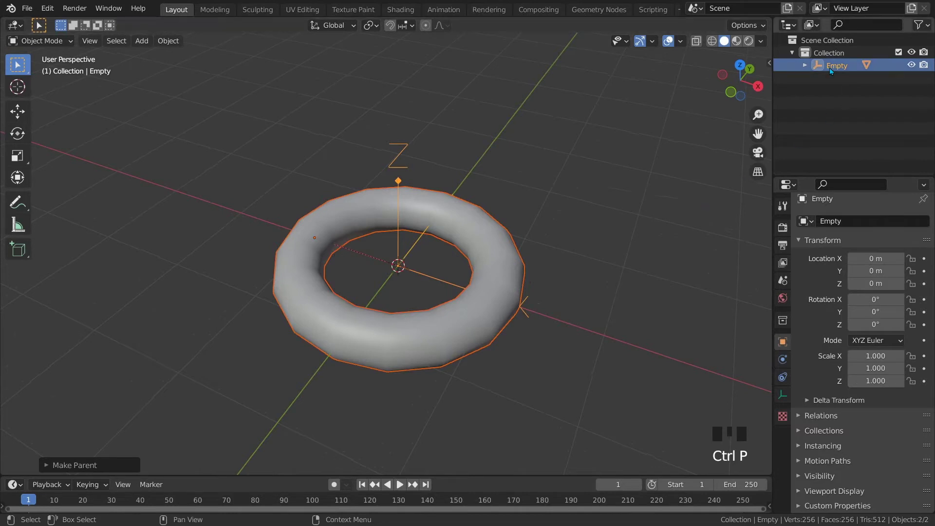
Step: Rename the Cube to 'torus' and the Empty to 'torus transform' in the Outliner
left_click(806, 66)
left_click(847, 77)
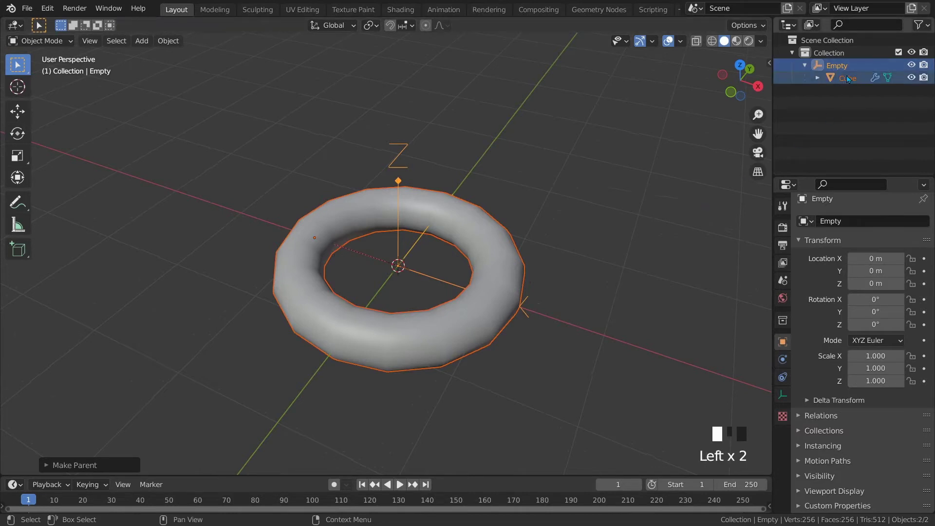
double_click(848, 76)
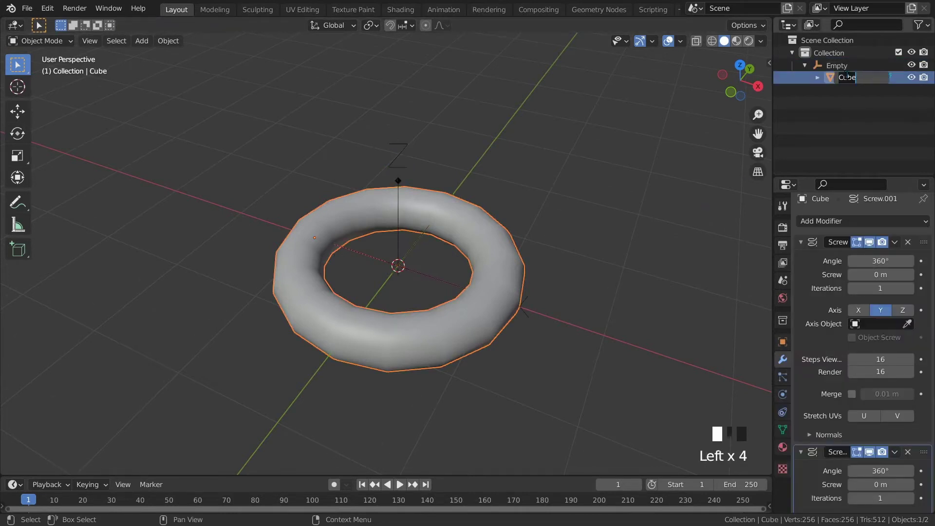
type("tou")
type("rus")
key("Return")
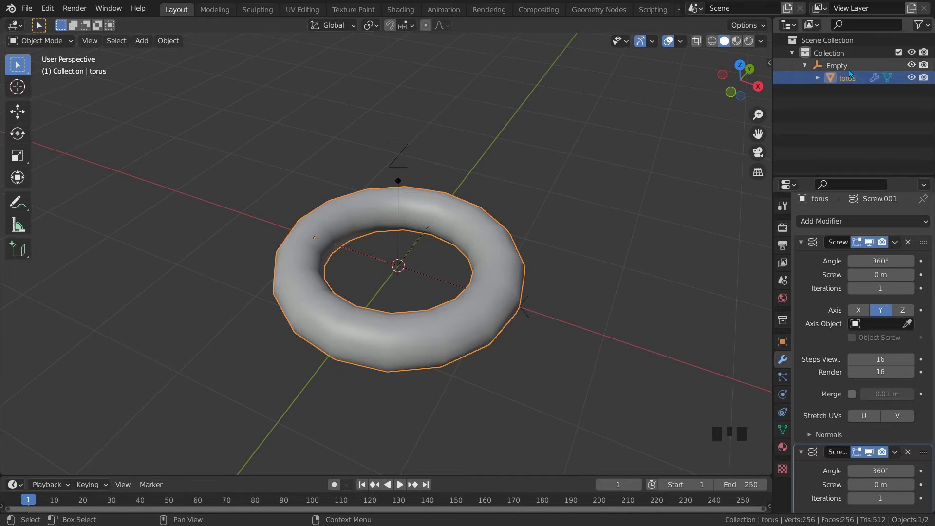
left_click(841, 66)
double_click(841, 66)
type("t")
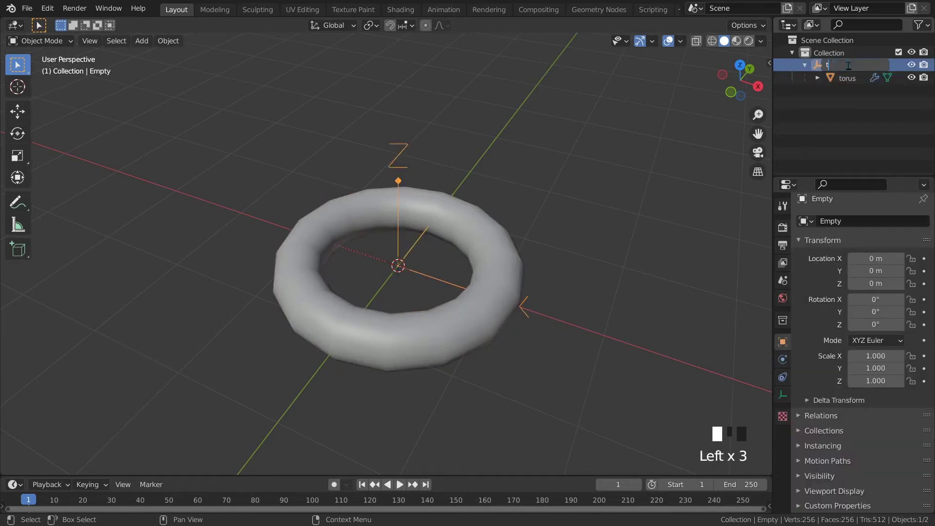
type("orus transform")
key("Return")
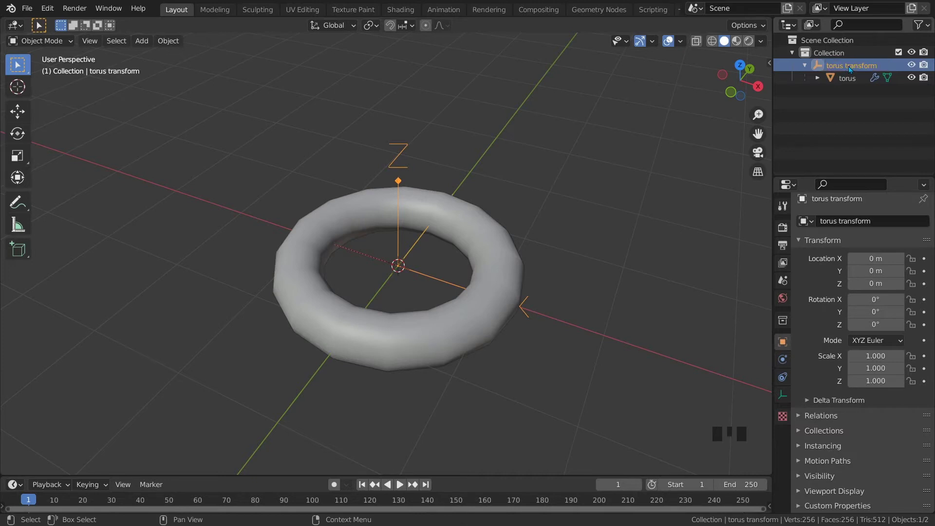
Step: Apply Shade Flat to the torus object
middle_click_drag(490, 245, 460, 260)
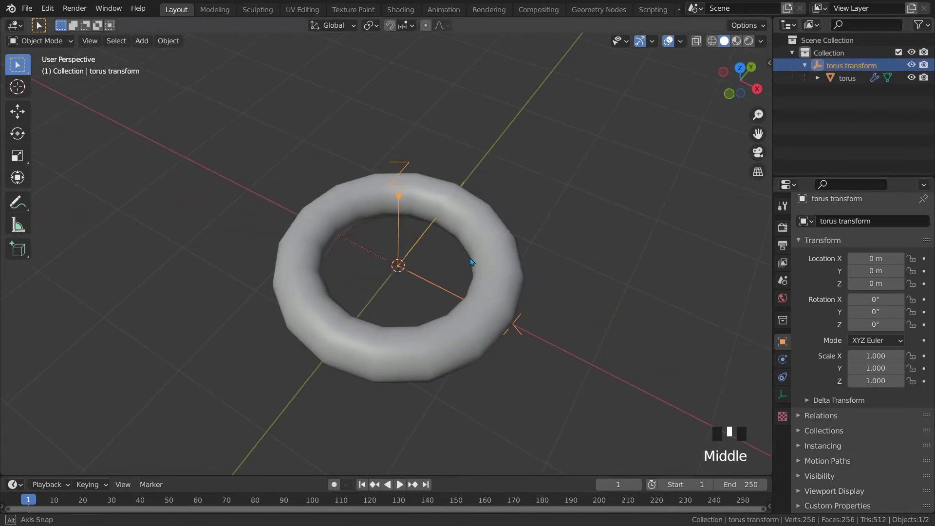
scroll(683, 371, "down", 5)
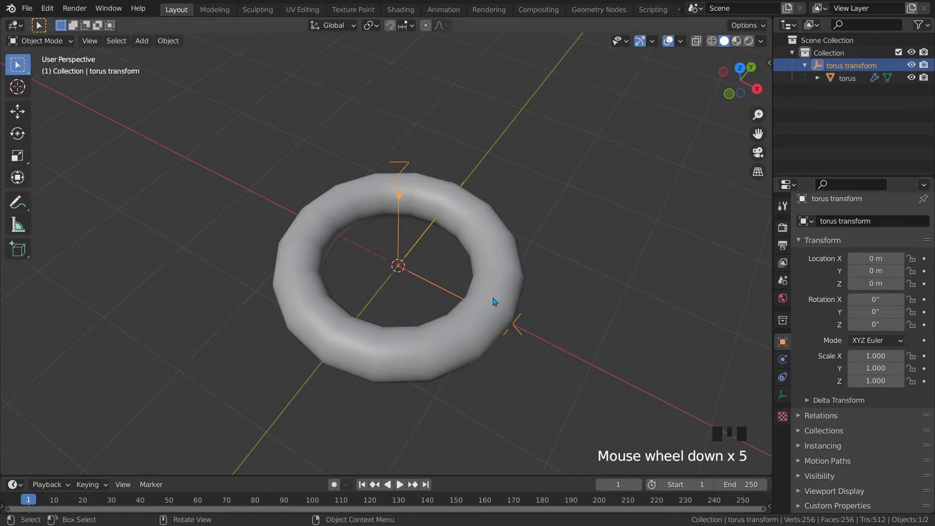
middle_click_drag(497, 303, 504, 278)
scroll(802, 371, "down", 2)
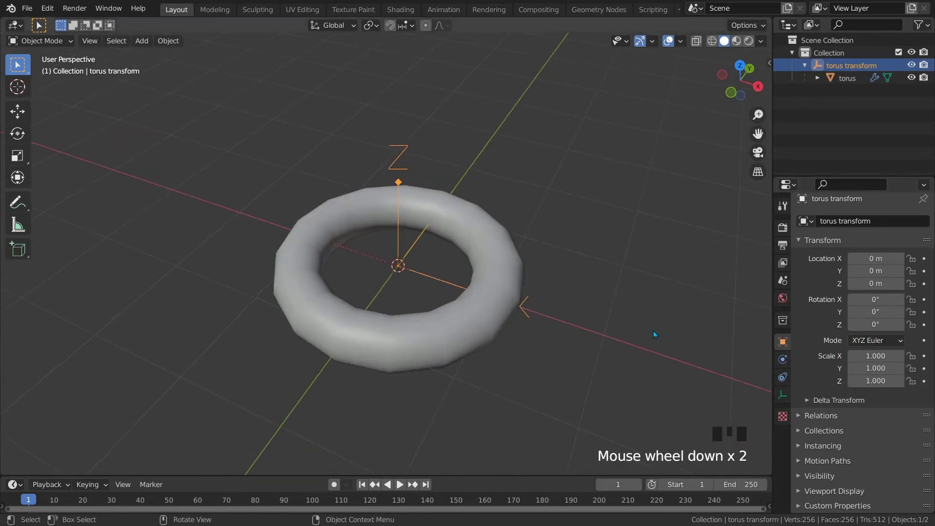
left_click(508, 288)
left_click(782, 358)
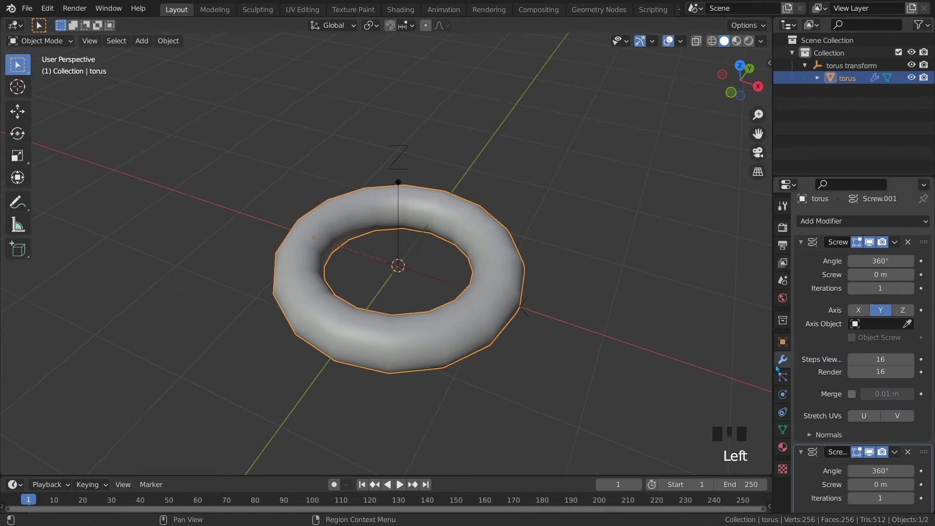
right_click(489, 294)
right_click(492, 280)
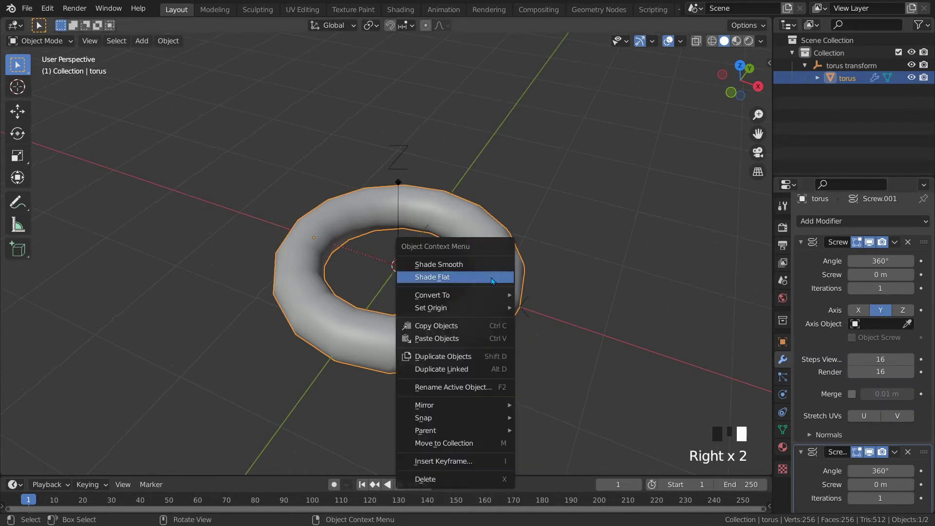
key("Escape")
right_click(485, 277)
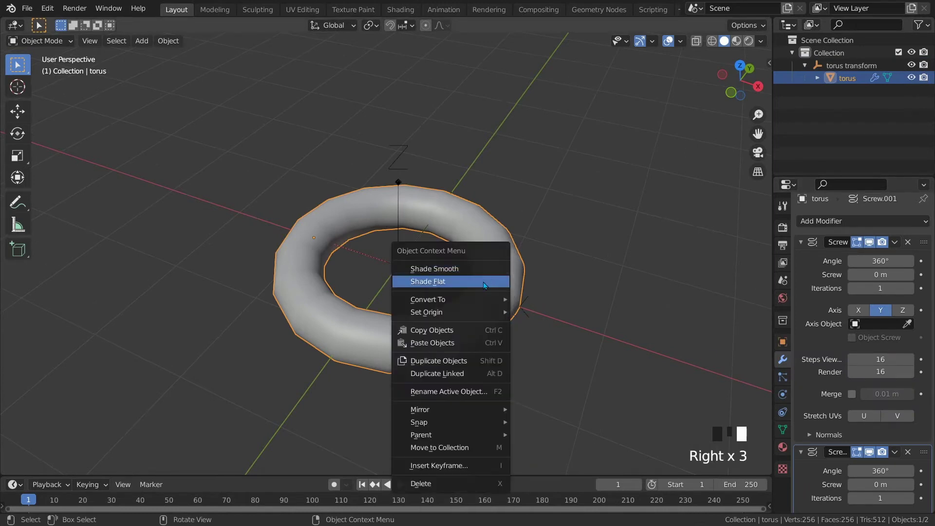
left_click(485, 285)
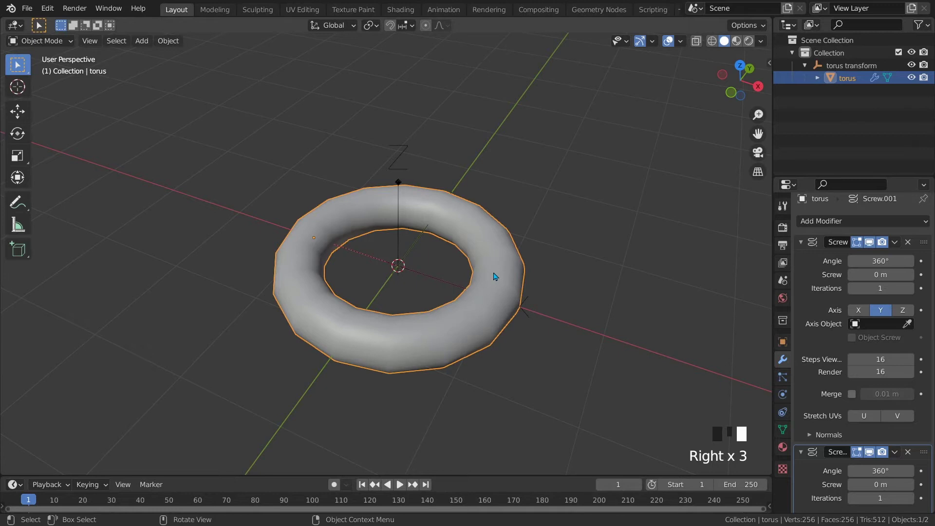
scroll(849, 436, "down", 10)
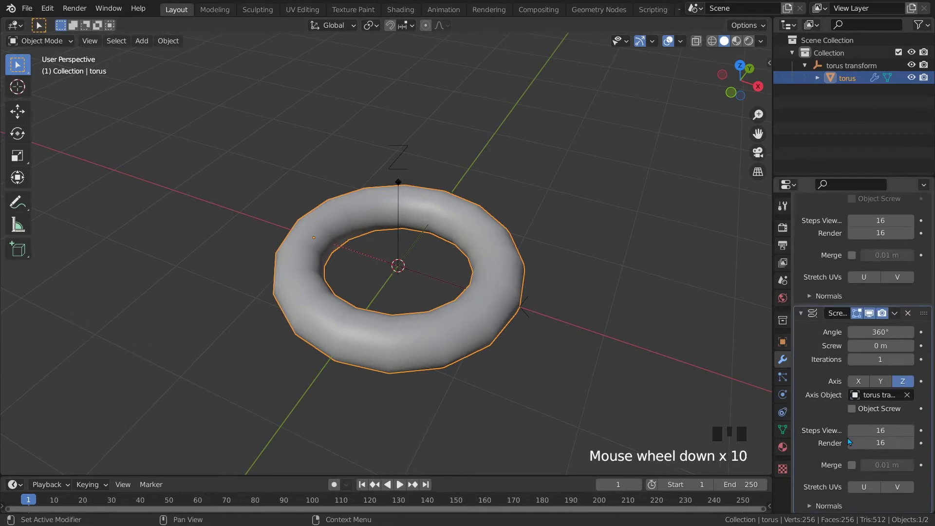
scroll(849, 467, "down", 6)
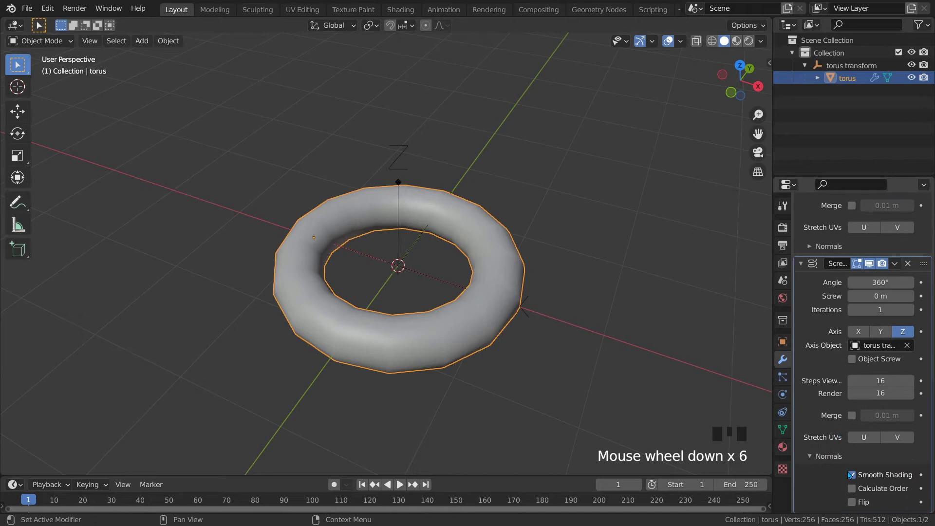
Step: Turn off Smooth Shading in the second Screw modifier and reselect the torus
left_click(851, 476)
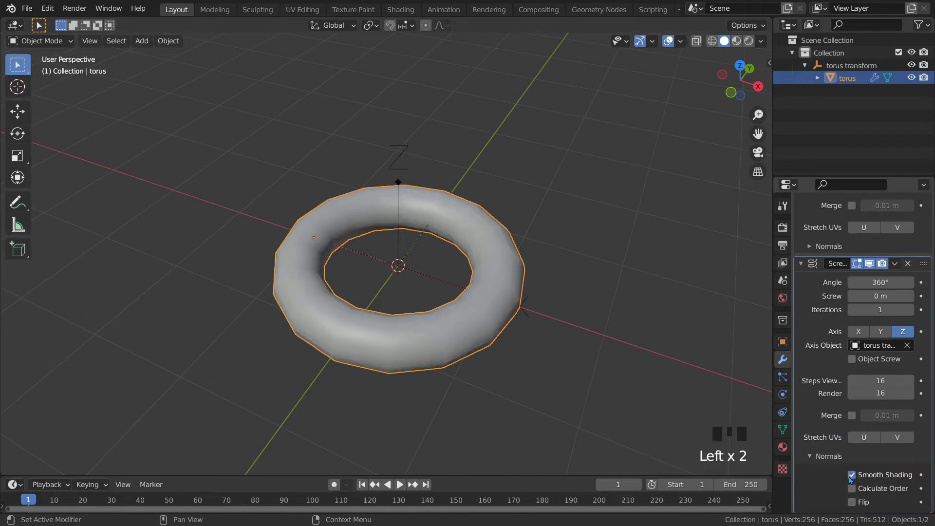
left_click(851, 475)
left_click(851, 475)
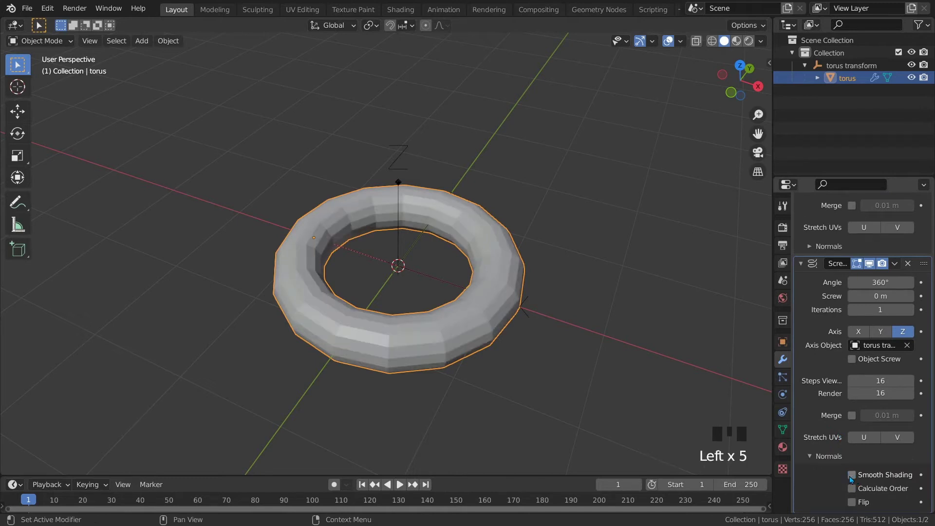
middle_click_drag(453, 292, 436, 281)
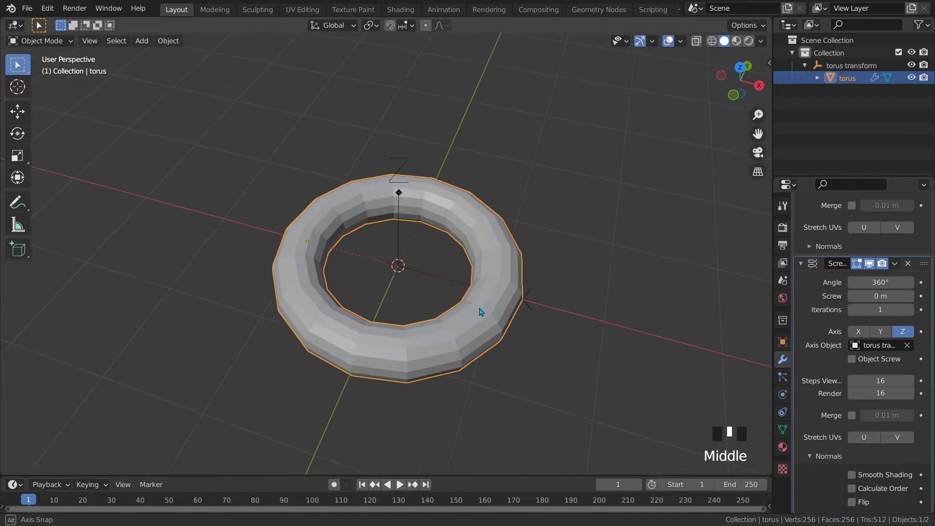
left_click(436, 281)
left_click(491, 250)
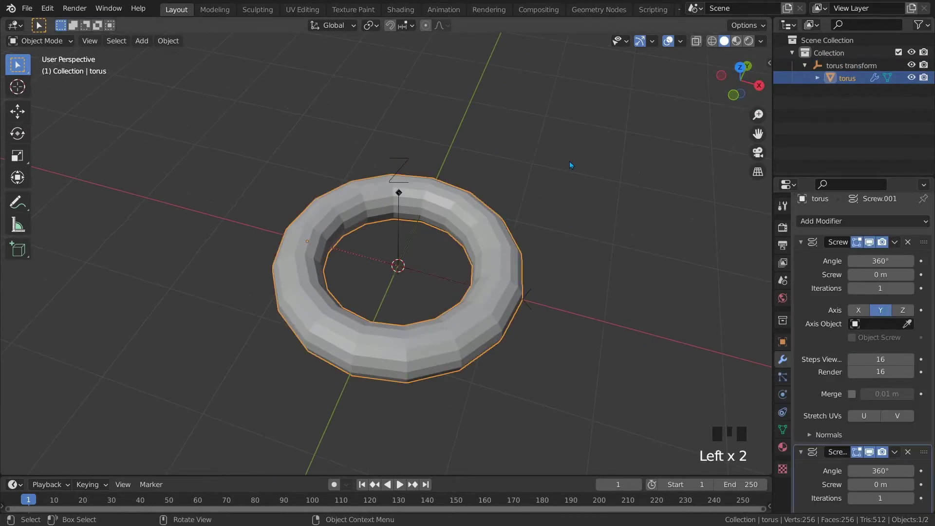
key("n")
key("n")
key("n")
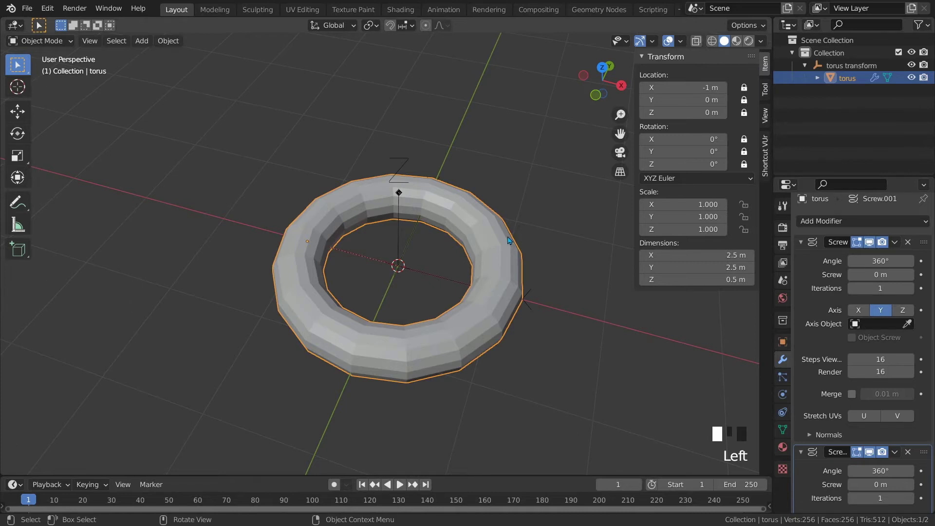
middle_click_drag(509, 241, 507, 237)
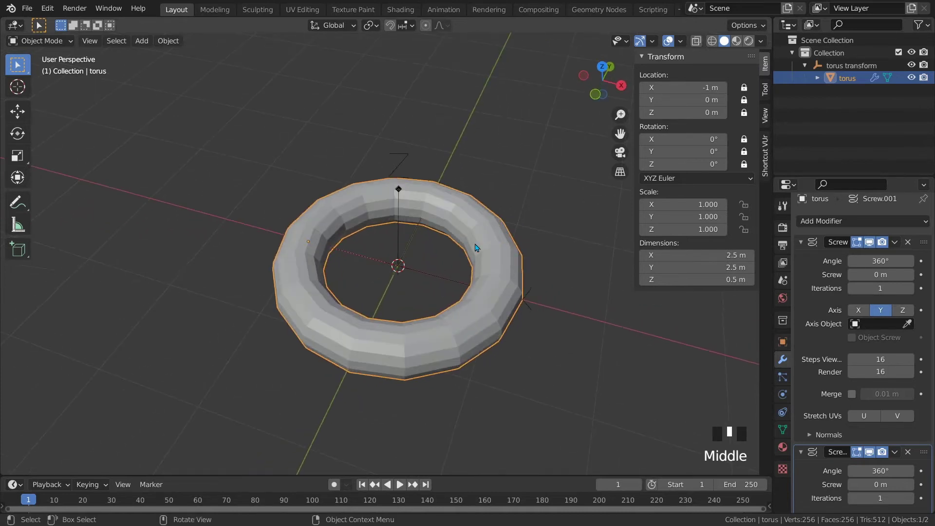
left_click(430, 278)
key("n")
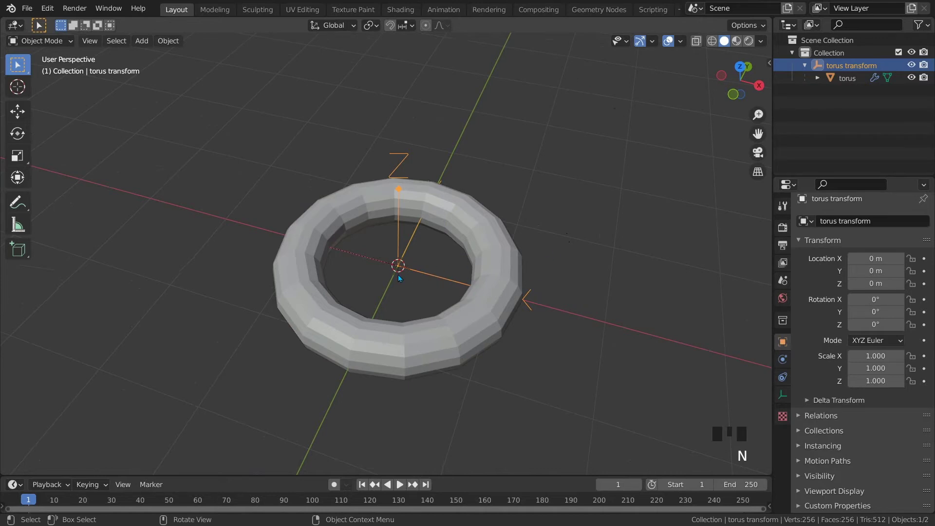
Step: Move the torus transform empty off-centre and tilt it, leaving its scale nearly unchanged
key("g")
left_click(417, 263)
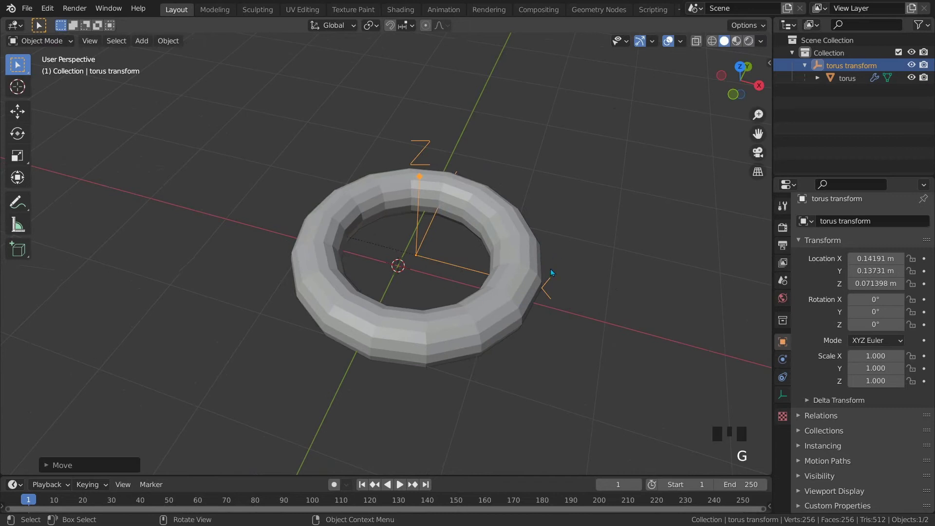
key("r")
left_click(467, 285)
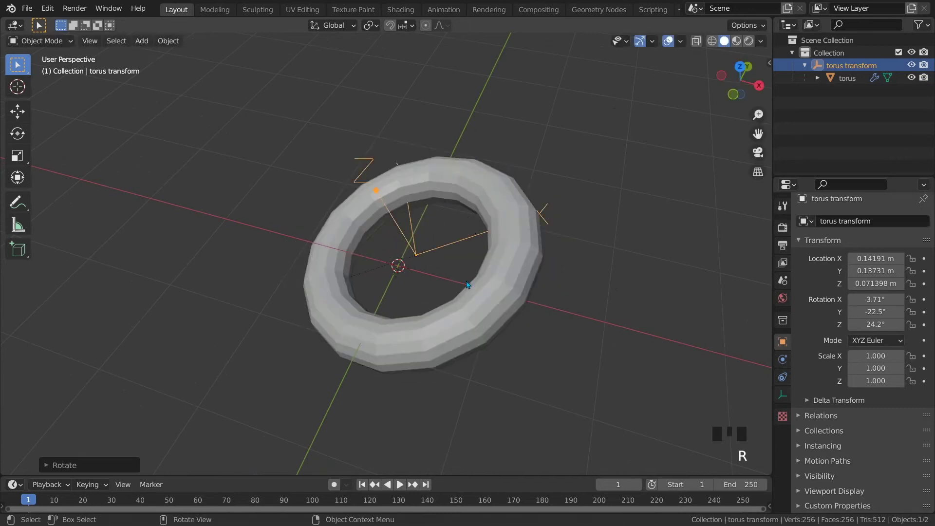
key("s")
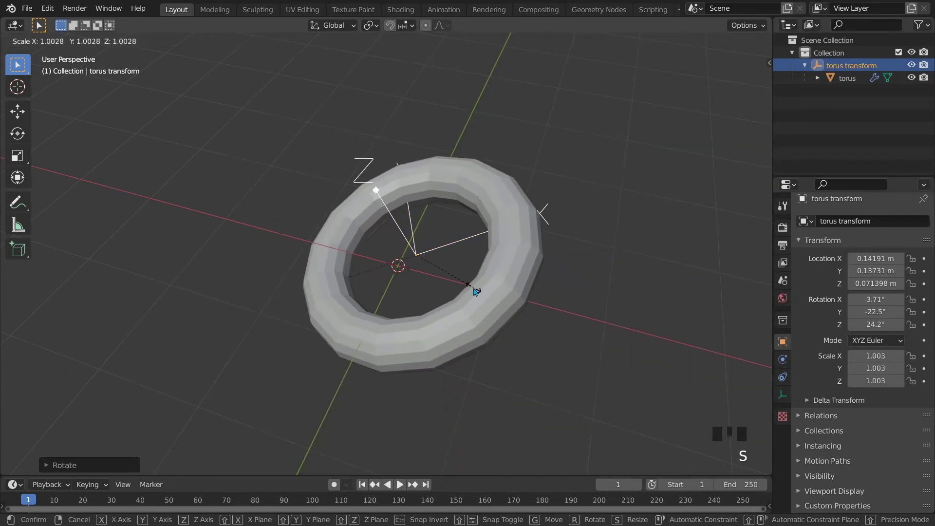
left_click(476, 292)
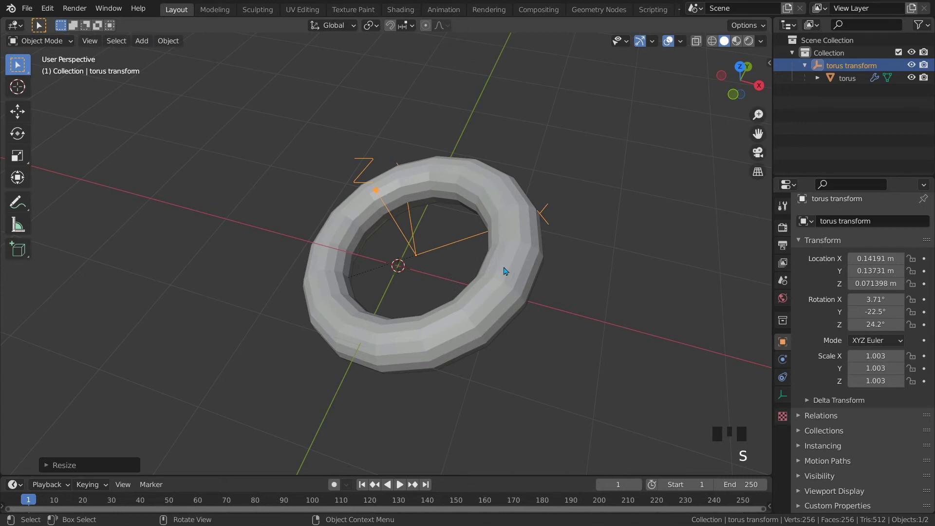
left_click(504, 271)
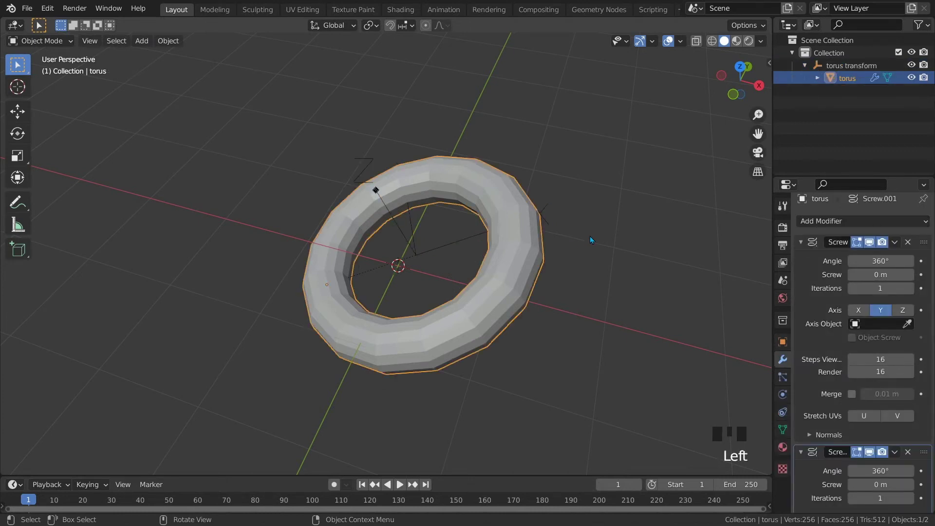
Step: Scale the torus mesh twice so its tube becomes thinner
key("s")
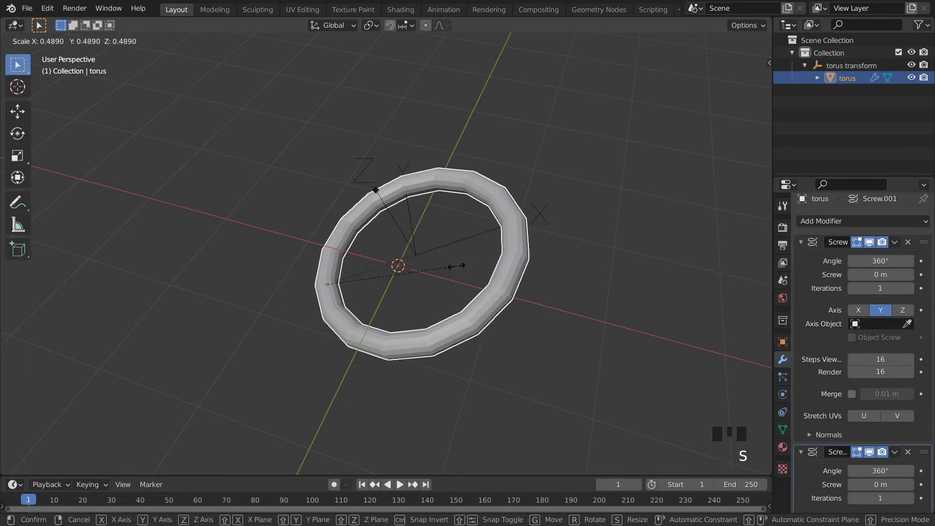
left_click(590, 236)
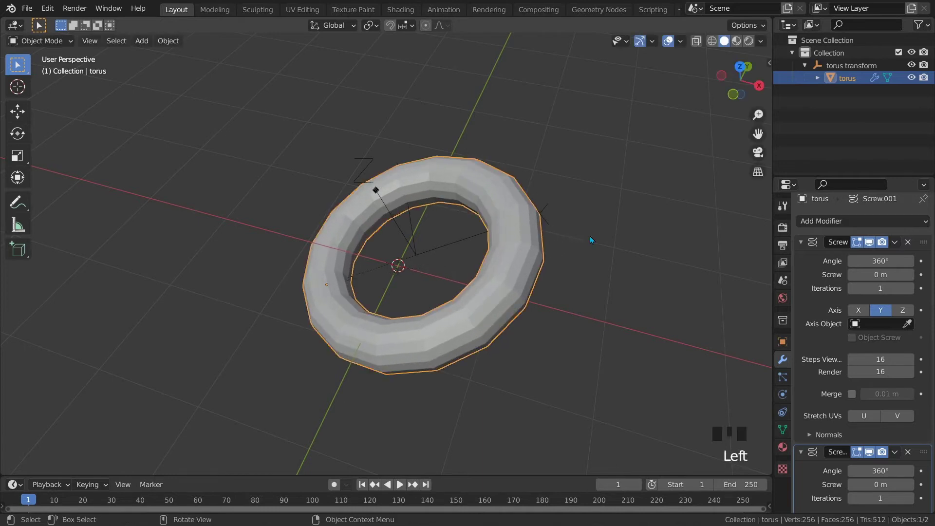
key("s")
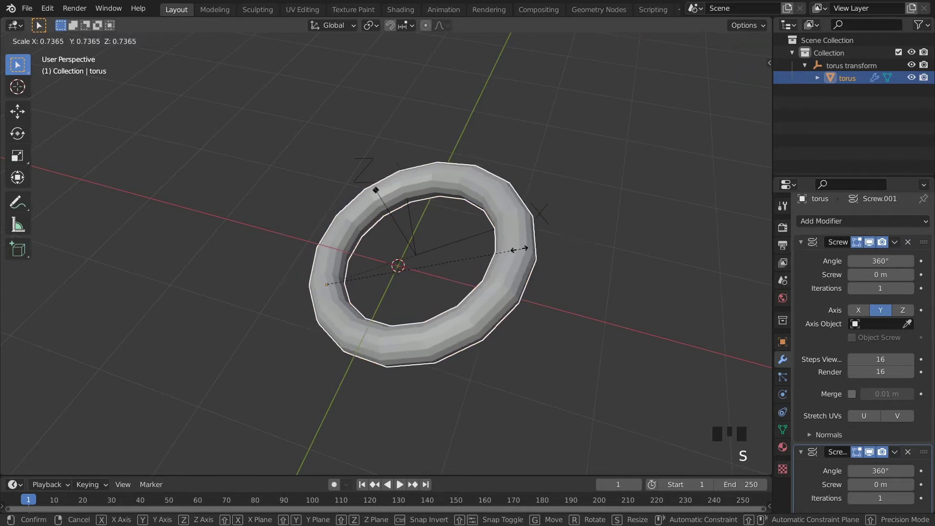
left_click(457, 266)
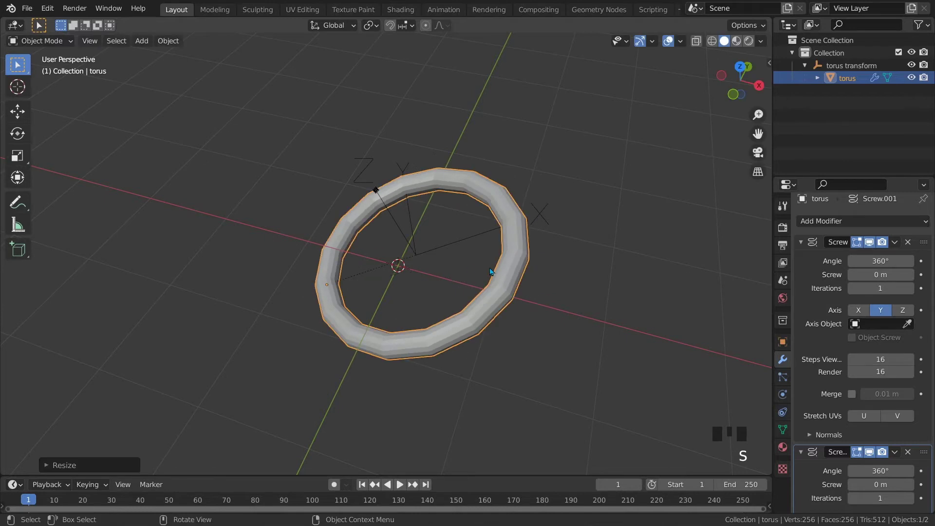
scroll(457, 257, "down", 2)
Step: Rescale the torus transform empty, then resize the torus mesh into a wider ring
left_click(432, 259)
key("s")
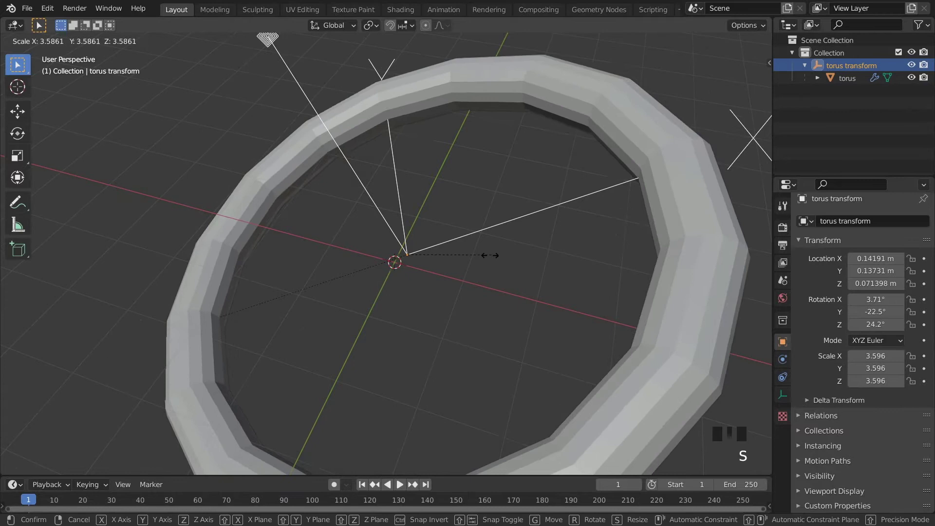
left_click(490, 256)
left_click(582, 275)
key("s")
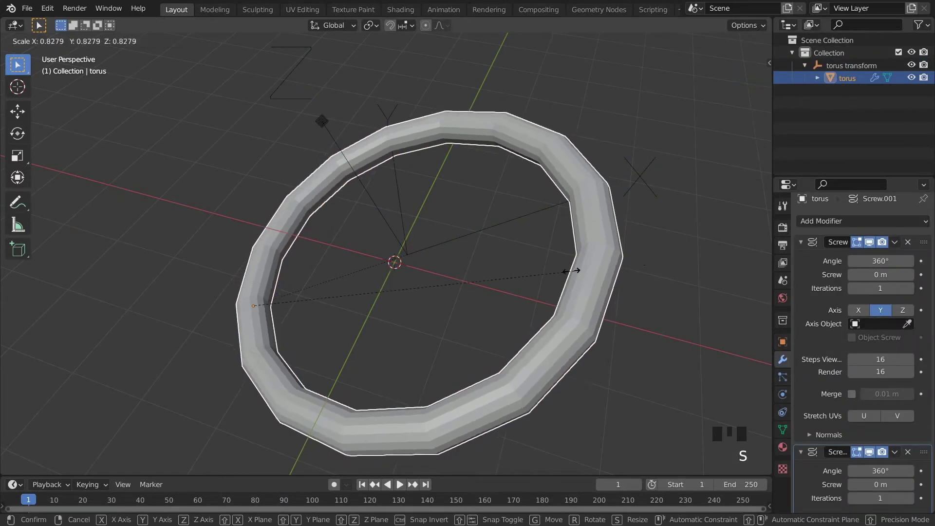
left_click(536, 278)
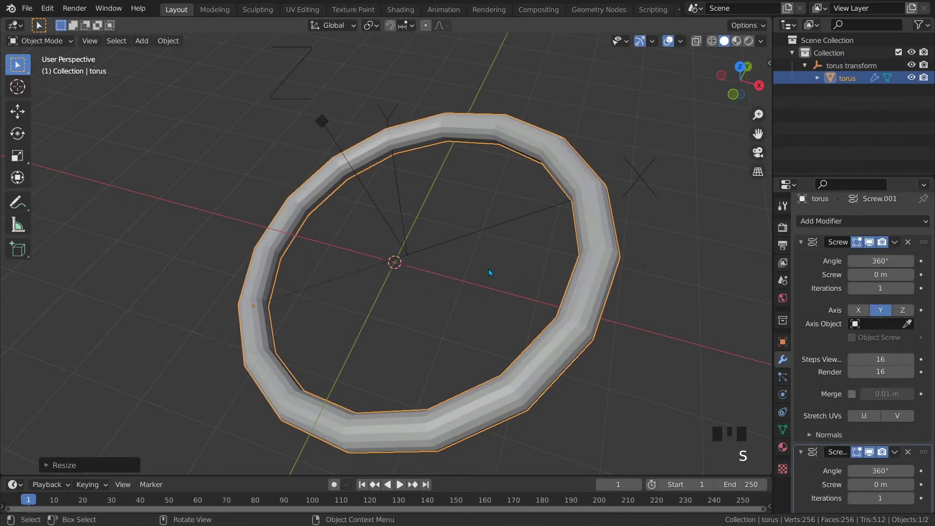
middle_click_drag(489, 270, 478, 278)
scroll(606, 293, "down", 1)
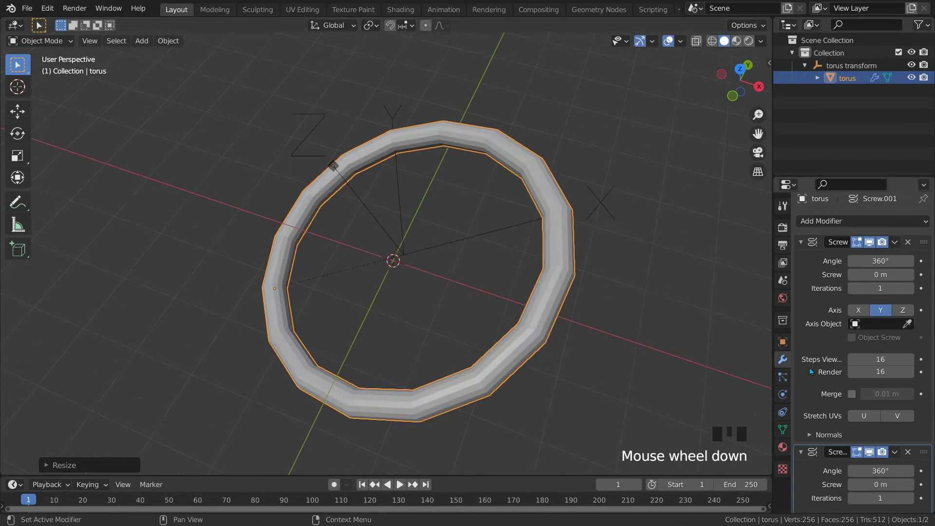
scroll(831, 344, "up", 6)
scroll(831, 339, "up", 1)
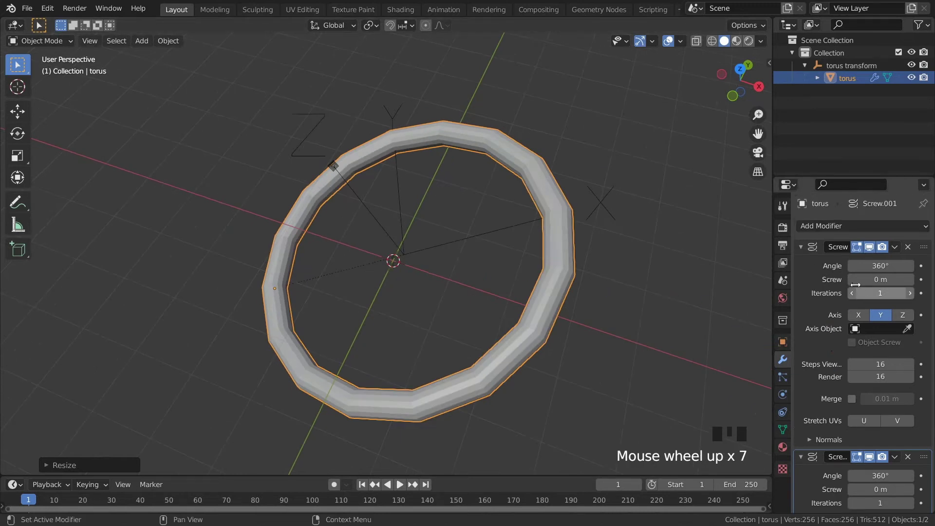
scroll(870, 409, "down", 5)
scroll(869, 420, "down", 4)
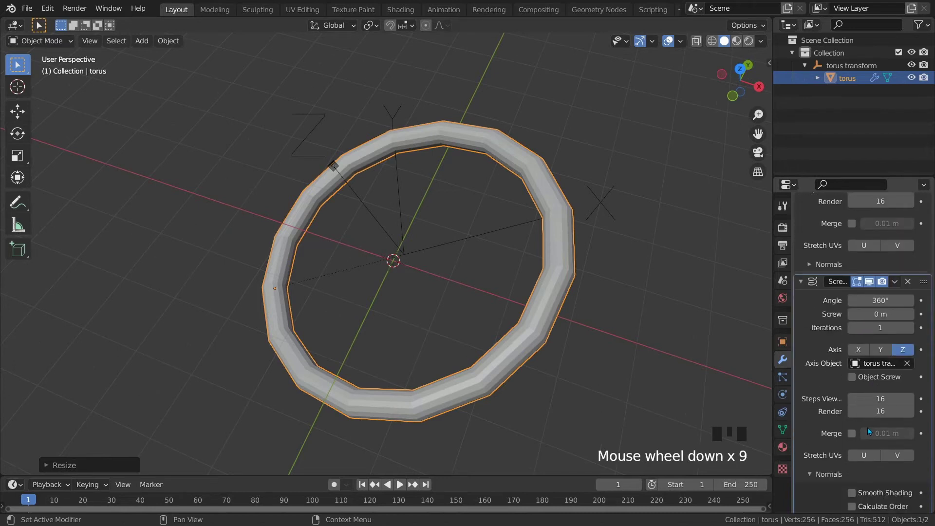
Step: Set the second Screw modifier's Steps Viewport to 26 for more ring segments
double_click(879, 399)
type("25")
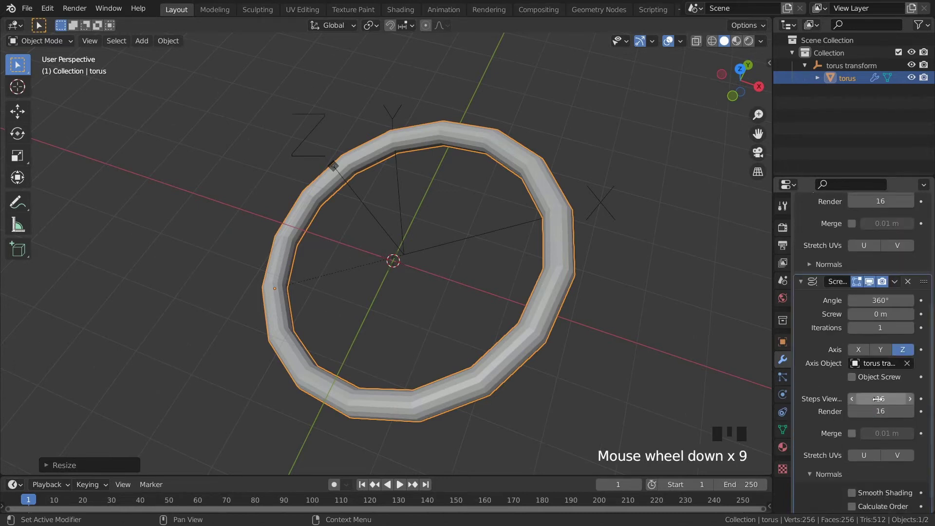
key("Return")
mouse_move(881, 400)
left_mouse_down()
mouse_move(869, 399)
mouse_move(884, 399)
left_mouse_up()
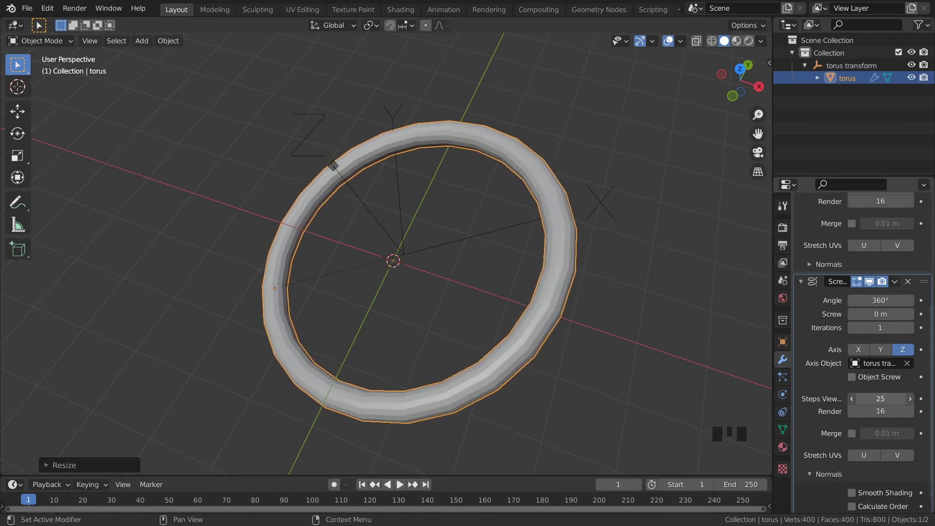
Step: Move, rotate and shrink the torus transform empty
left_click(461, 239)
key("g")
left_click(483, 270)
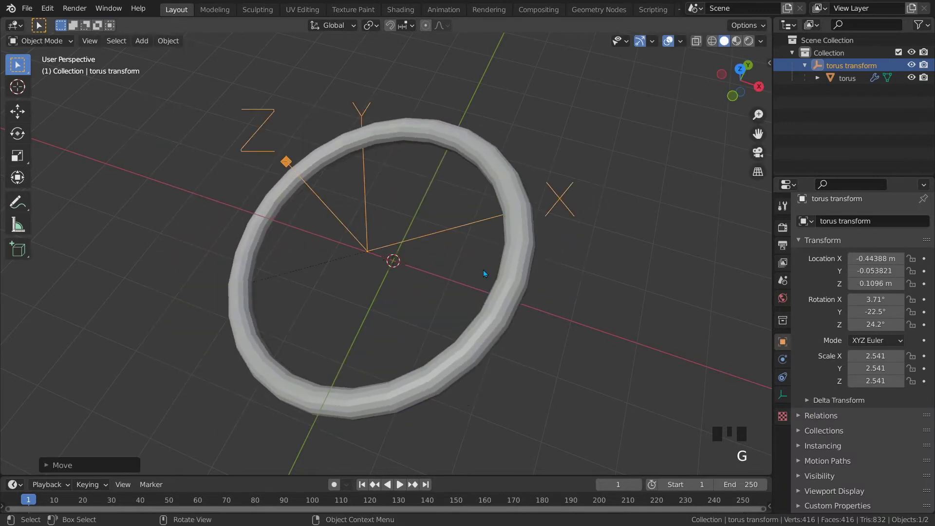
key("r")
left_click(446, 233)
key("s")
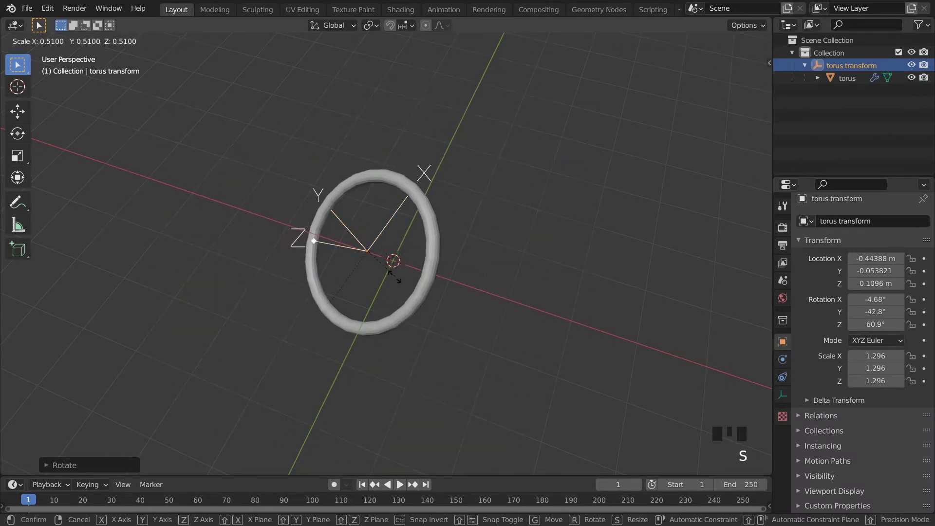
left_click(449, 284)
Step: Rescale the torus mesh for a chunkier tube
left_click(432, 276)
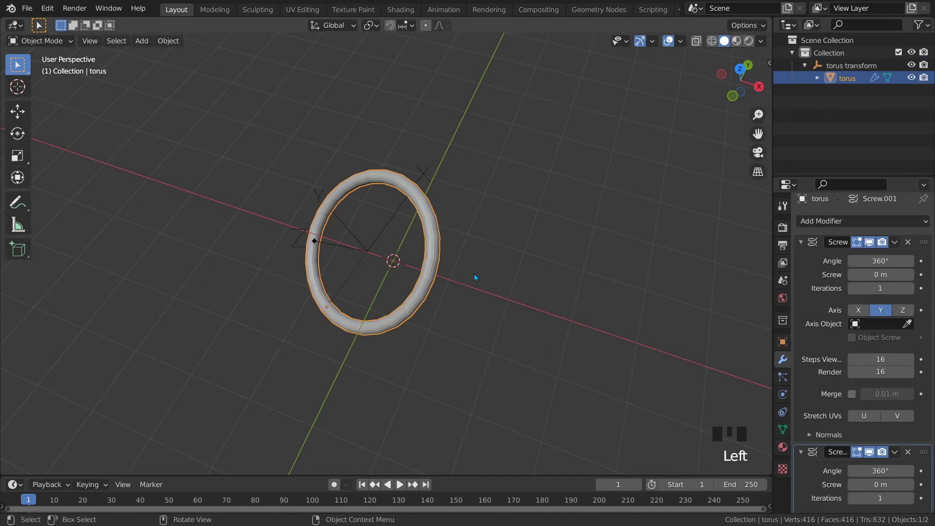
key("s")
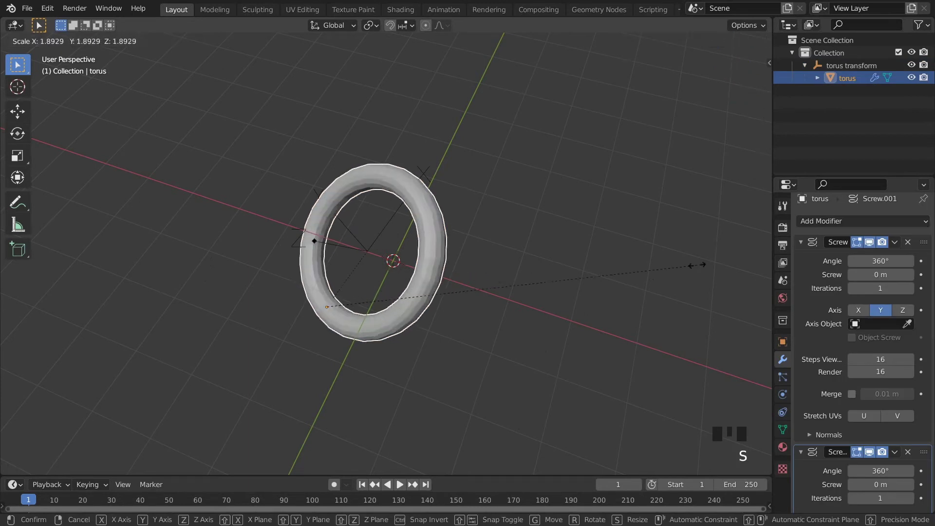
left_click(316, 271)
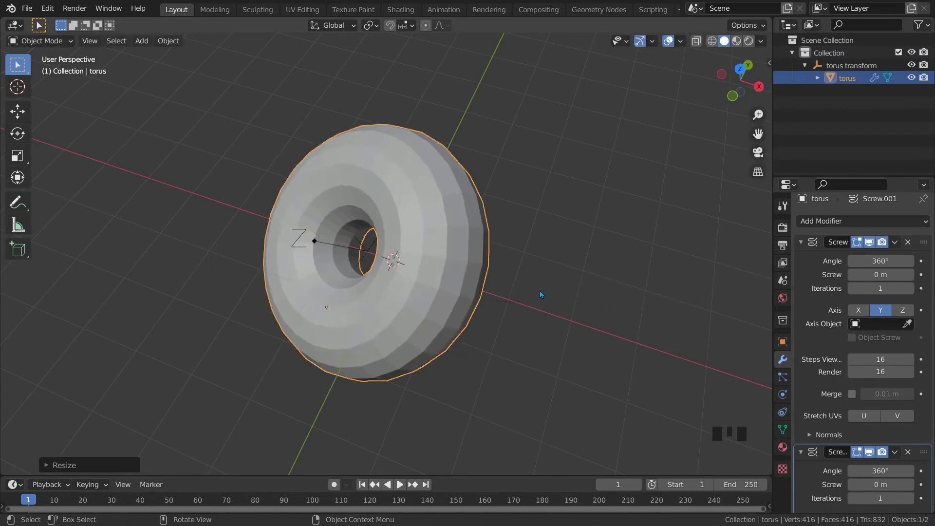
middle_click_drag(540, 290, 556, 292)
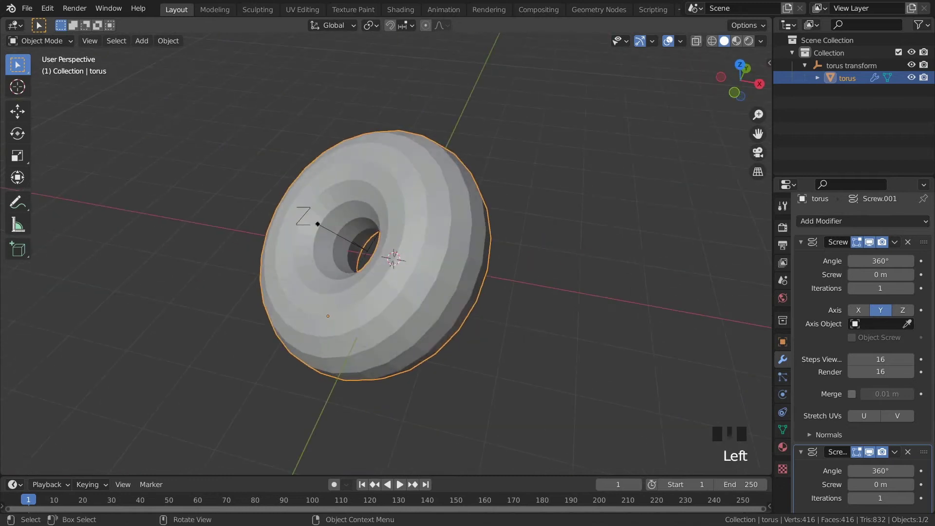
key("s")
Step: Finish resizing the tube and lower the tube Screw's Steps Viewport to 8
left_click(476, 275)
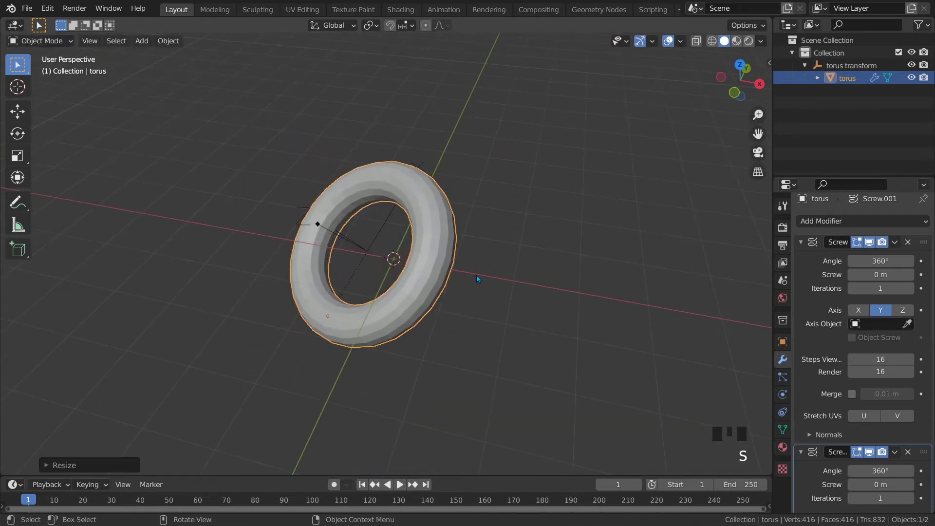
middle_click_drag(556, 278, 532, 273)
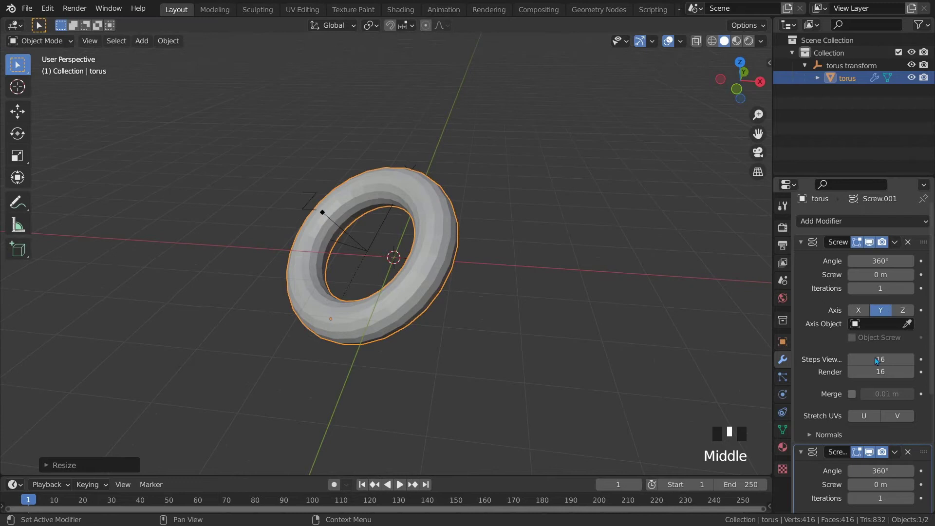
left_click_drag(880, 359, 852, 359)
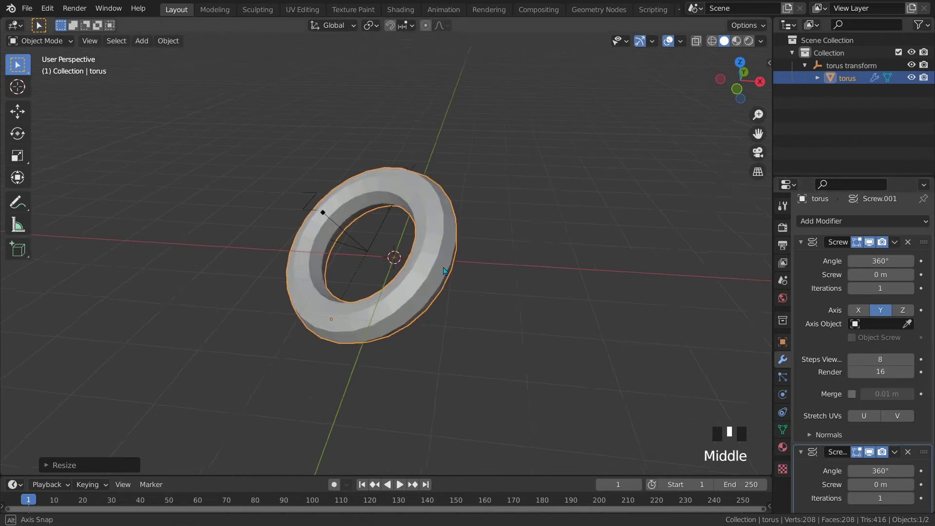
mouse_move(621, 333)
middle_mouse_down()
mouse_move(526, 218)
mouse_move(426, 299)
middle_mouse_up()
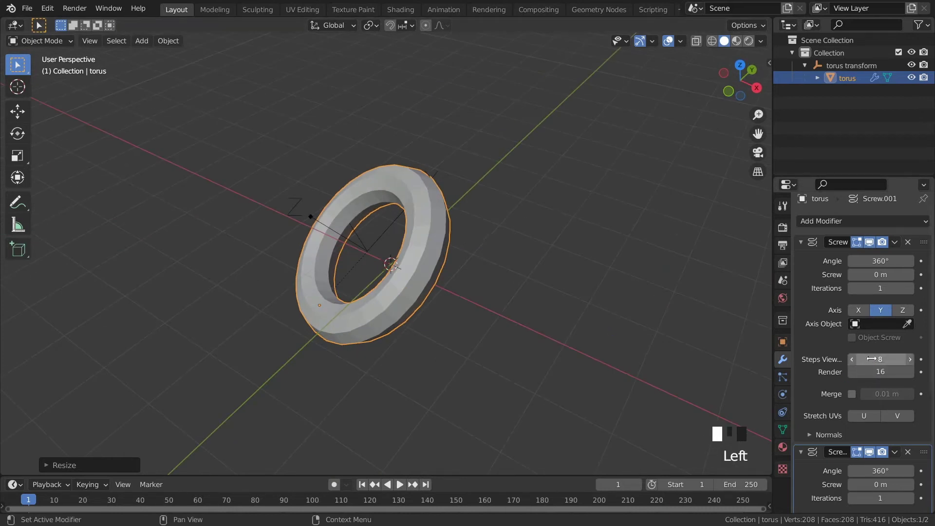
scroll(872, 359, "down", 4)
scroll(871, 359, "down", 2)
scroll(877, 395, "down", 2)
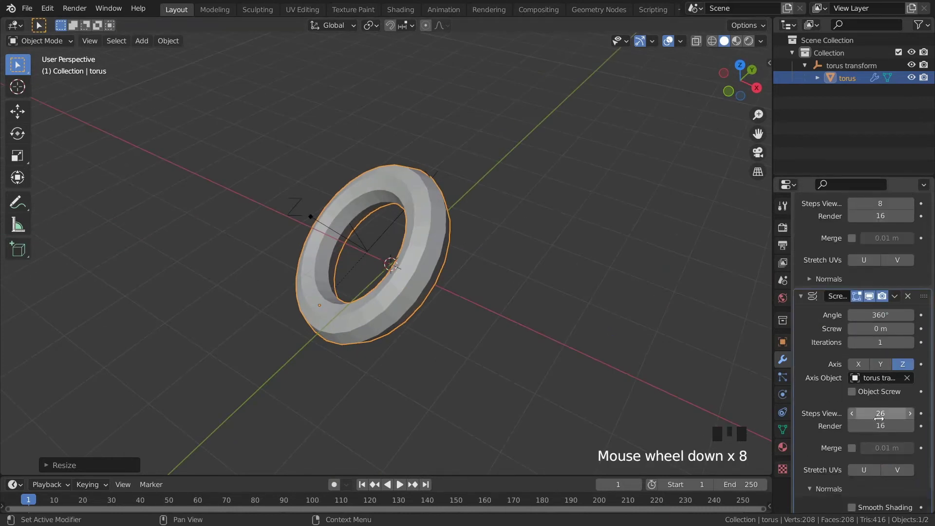
Step: Set the ring Screw's Steps Viewport to 8 as well
left_click_drag(880, 415, 880, 414)
type("8")
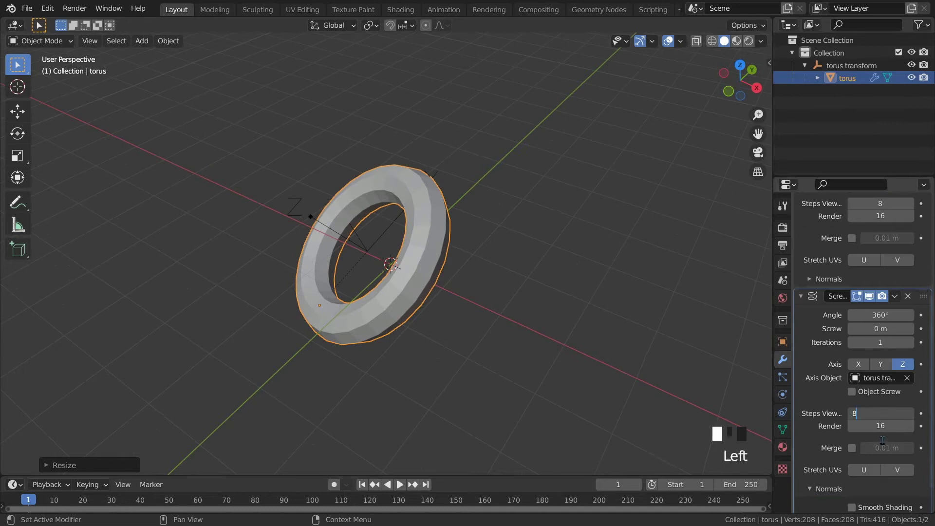
key("Return")
middle_click_drag(426, 251, 418, 257)
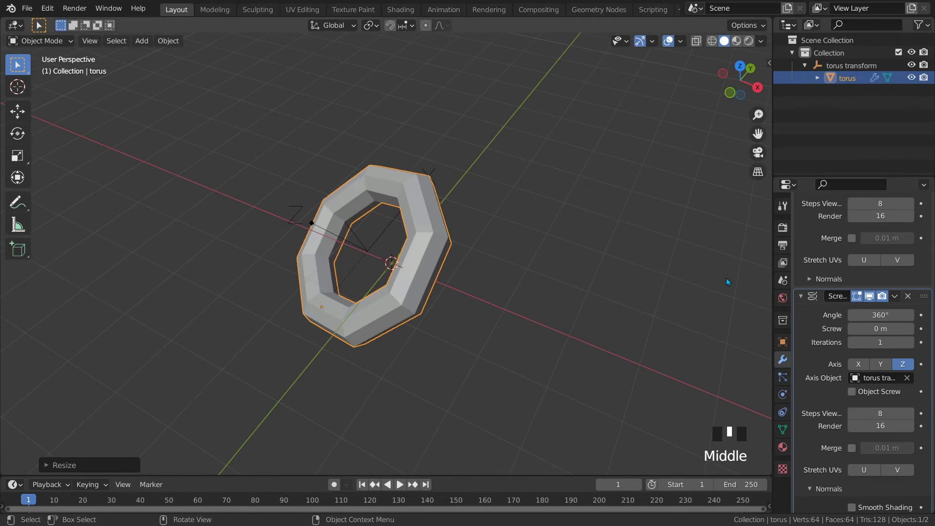
scroll(843, 207, "up", 5)
scroll(847, 242, "up", 10)
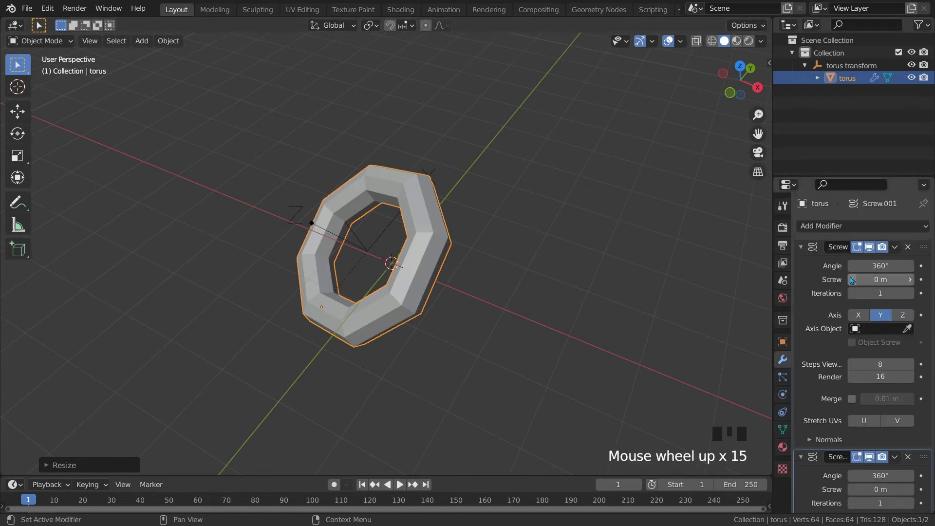
Step: Add a Subdivision Surface modifier at level 3 and enable the Screw's Smooth Shading
left_click(851, 229)
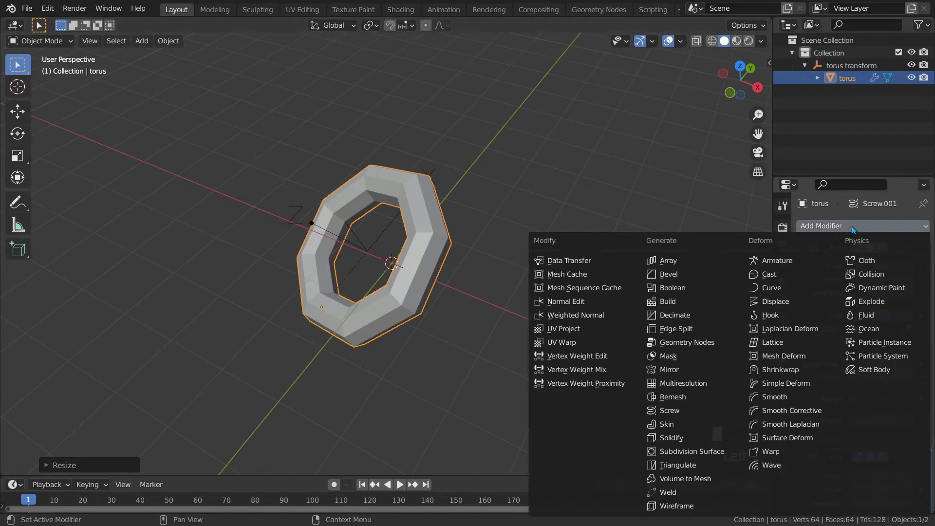
left_click(686, 452)
mouse_move(427, 290)
middle_mouse_down()
mouse_move(454, 270)
mouse_move(447, 258)
mouse_move(439, 263)
middle_mouse_up()
scroll(777, 381, "down", 5)
scroll(439, 264, "down", 6)
scroll(835, 394, "down", 7)
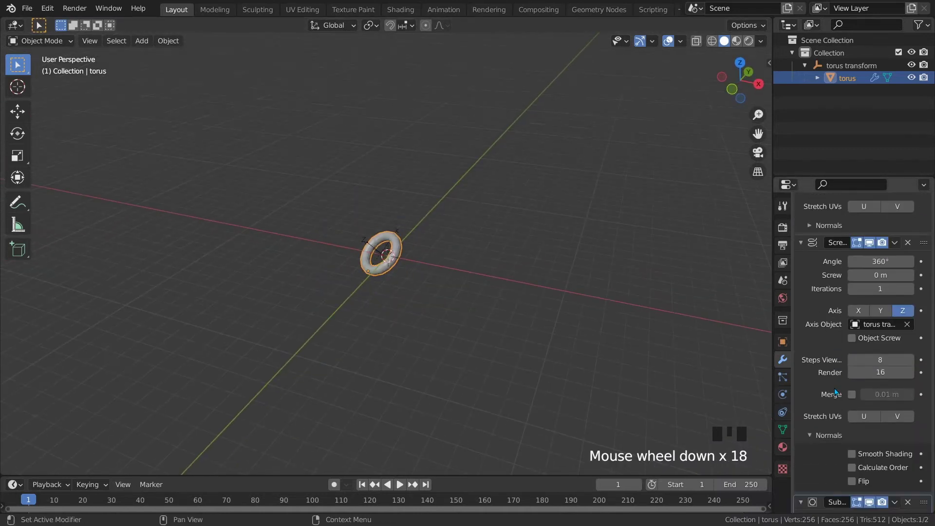
scroll(835, 394, "down", 5)
scroll(438, 263, "up", 6)
scroll(868, 345, "down", 4)
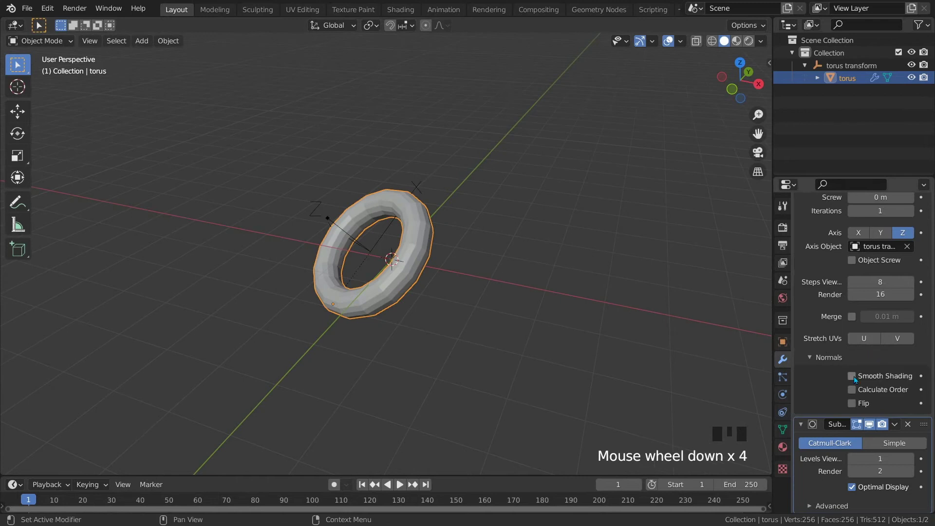
left_click(852, 375)
scroll(452, 257, "up", 2)
middle_click_drag(452, 257, 427, 247)
key("ctrl+3")
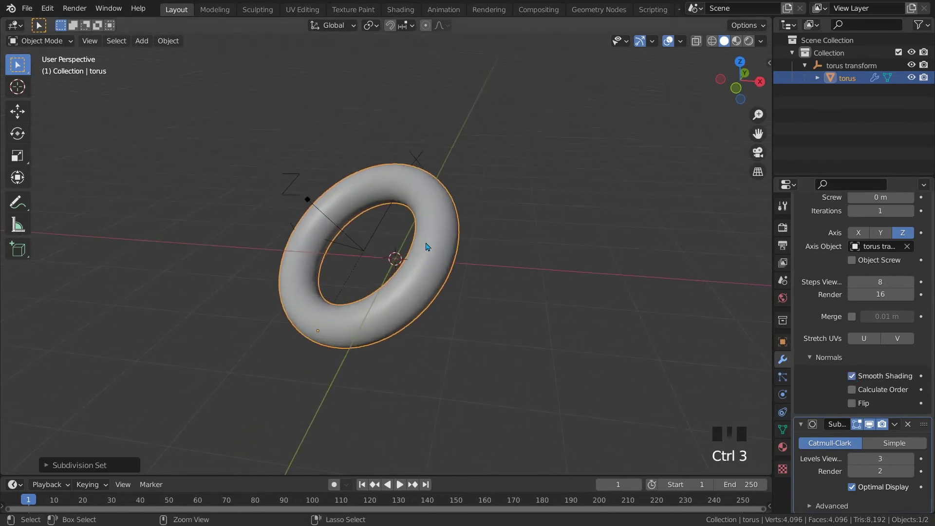
scroll(835, 329, "up", 6)
scroll(834, 329, "up", 7)
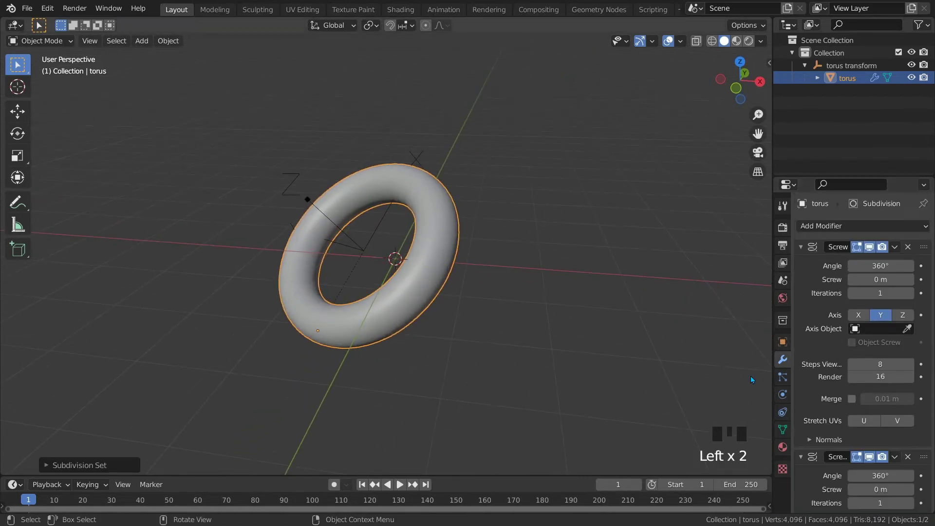
mouse_move(401, 257)
middle_mouse_down()
mouse_move(445, 239)
mouse_move(432, 252)
middle_mouse_up()
scroll(454, 263, "up", 2)
Step: Scale the smoothed torus up
left_click(442, 263)
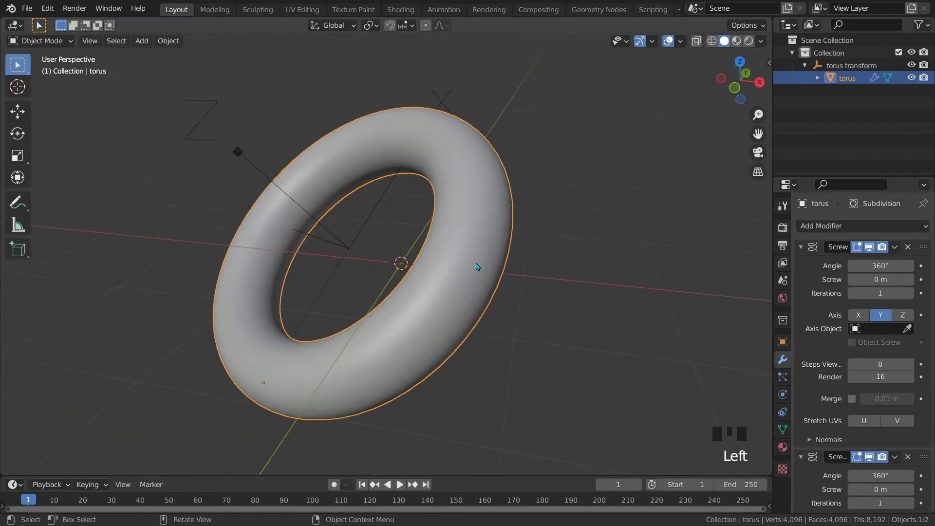
key("s")
left_click(535, 291)
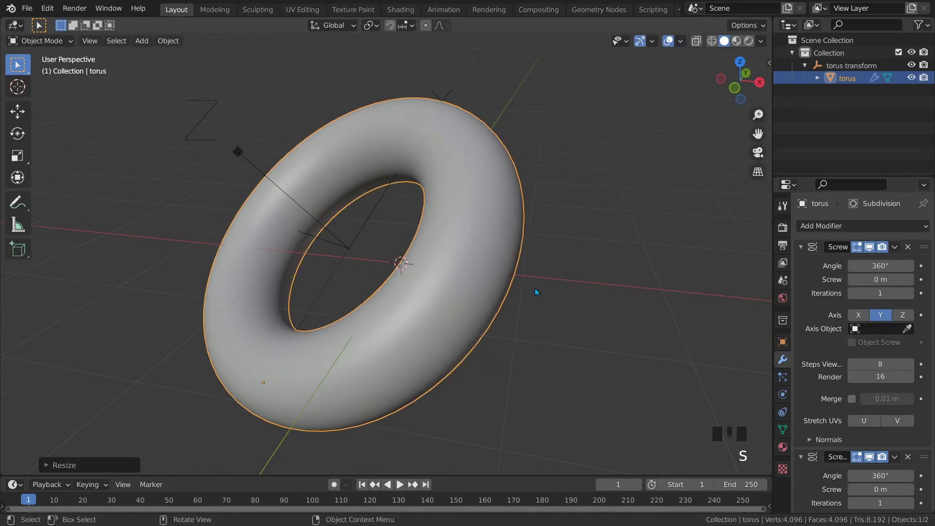
Step: Scale the torus transform empty up uniformly in two passes
left_click(351, 243)
key("s")
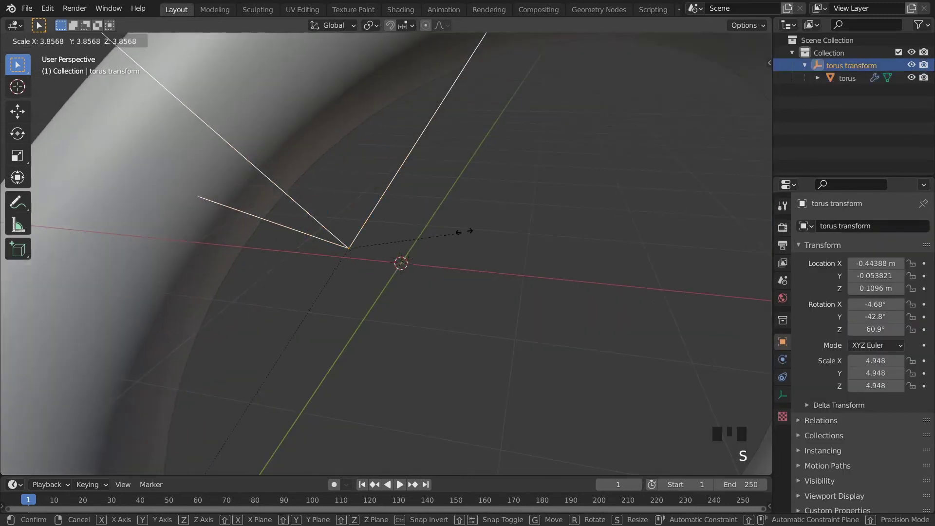
left_click(387, 266)
scroll(395, 263, "down", 7)
key("s")
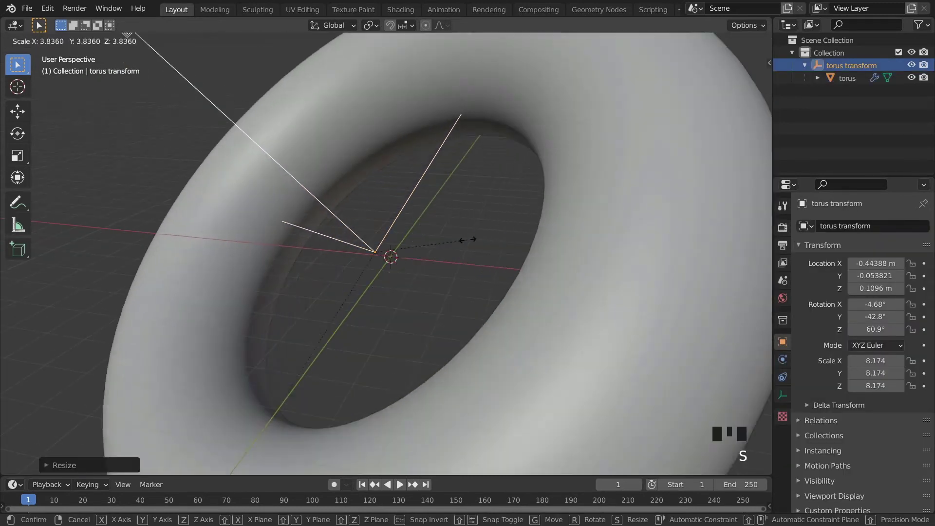
left_click(430, 260)
mouse_move(429, 260)
middle_mouse_down()
mouse_move(465, 252)
mouse_move(437, 259)
middle_mouse_up()
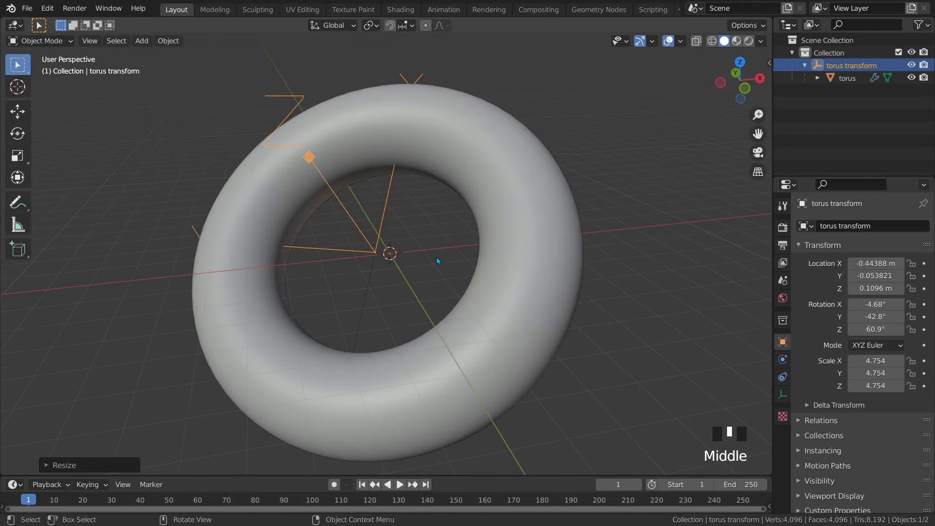
Step: Stretch the torus transform empty along its local X and local Y axes
key("s")
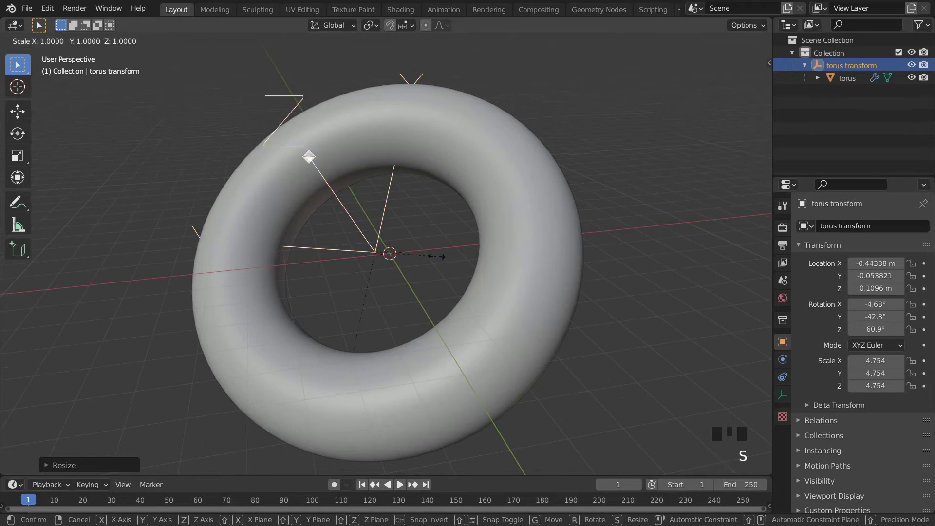
key("x")
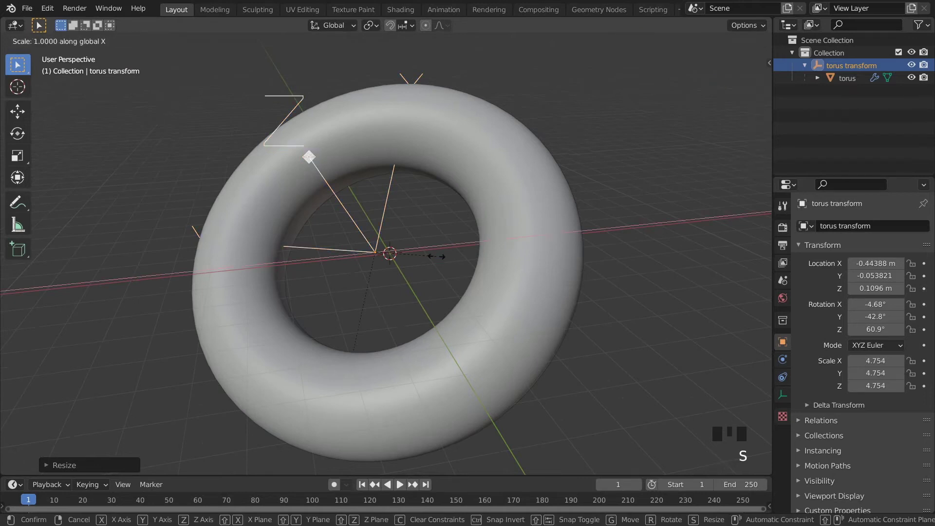
key("x")
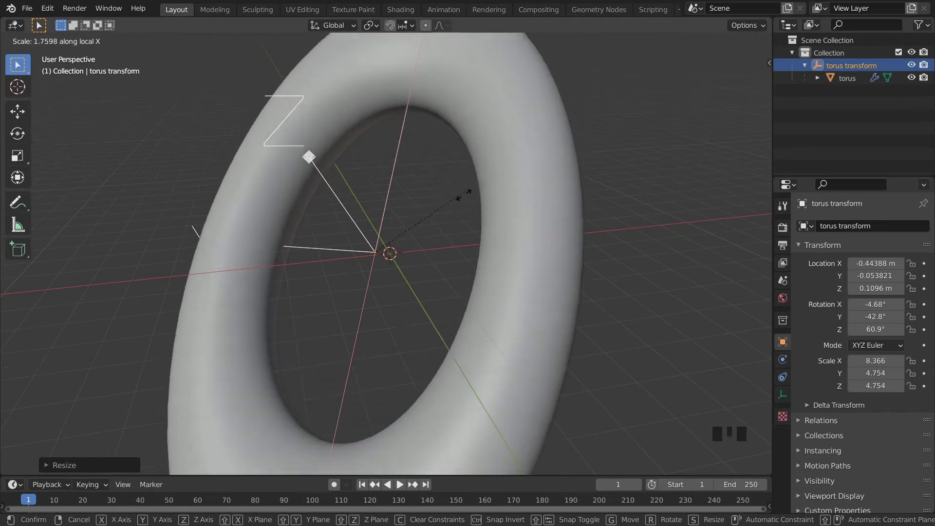
left_click(482, 134)
scroll(441, 248, "down", 2)
scroll(441, 276, "down", 4)
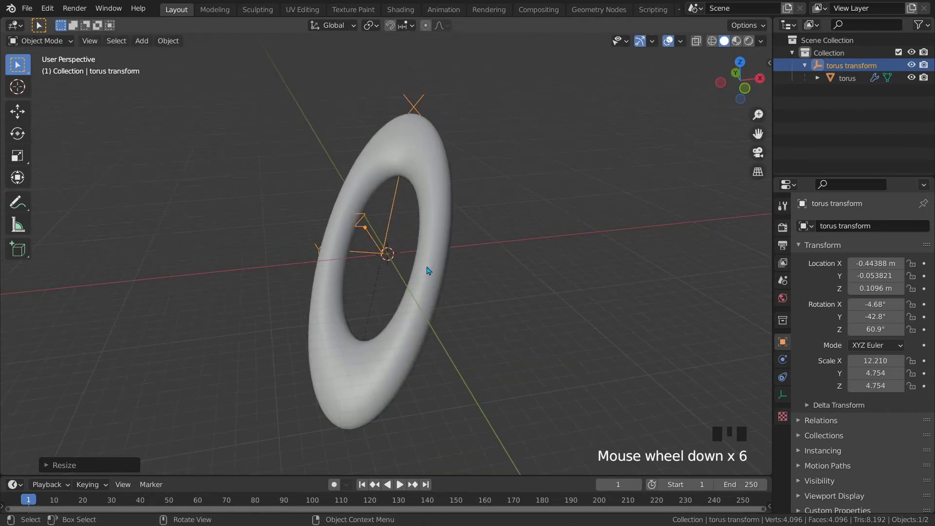
key("s")
key("y")
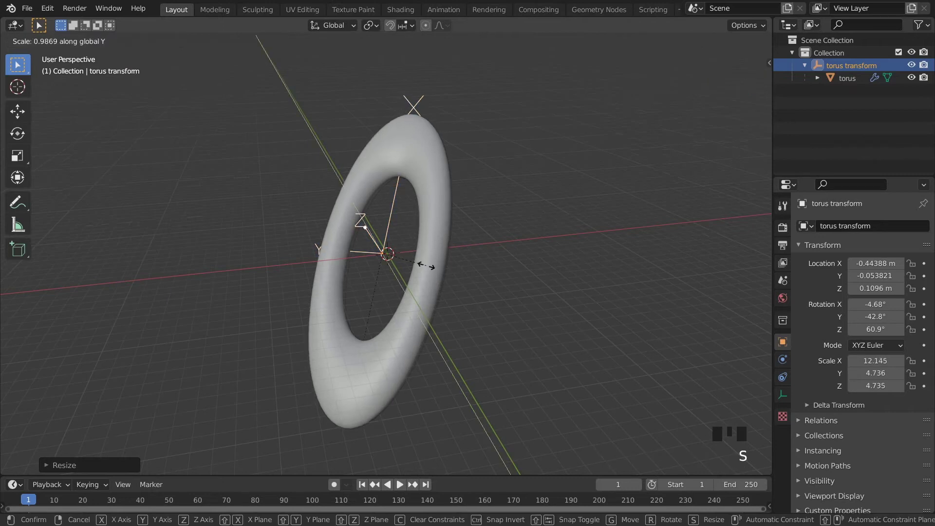
key("y")
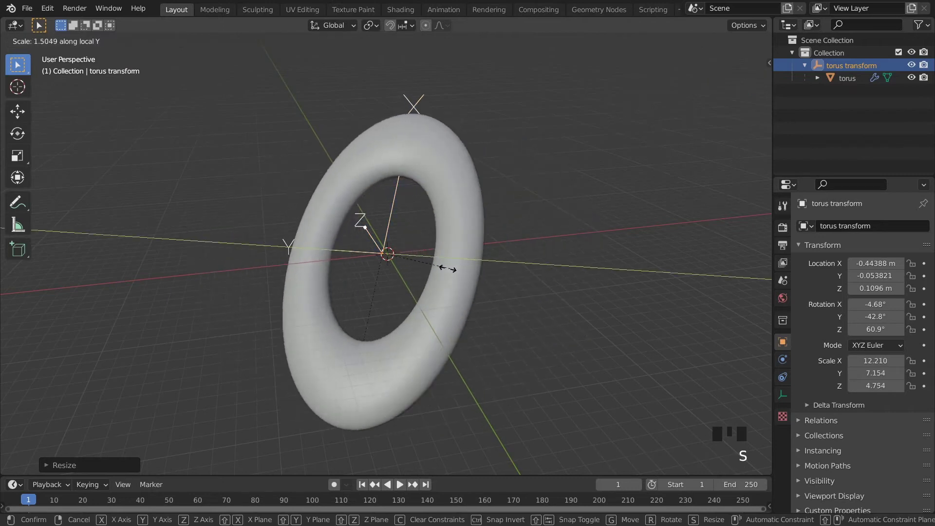
left_click(432, 273)
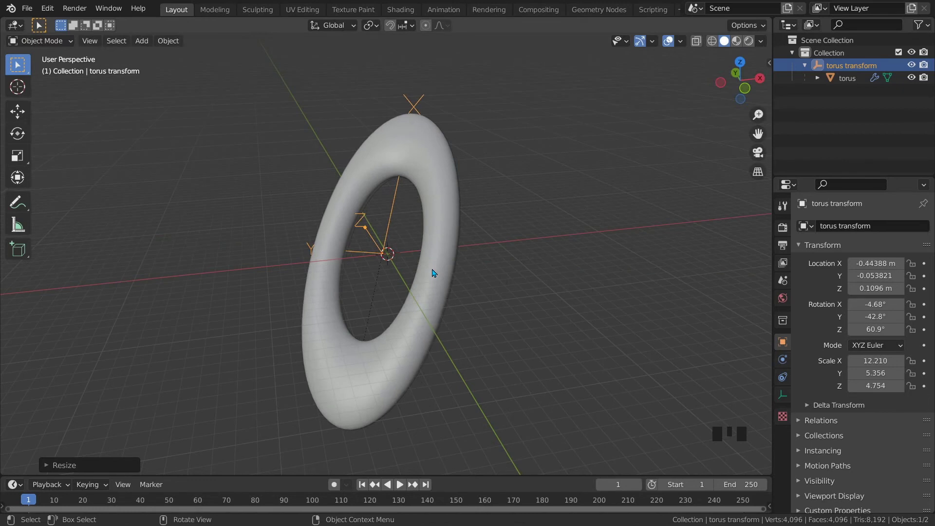
Step: Stretch the empty along local Z in two passes into a tall oval
key("s")
key("z")
key("z")
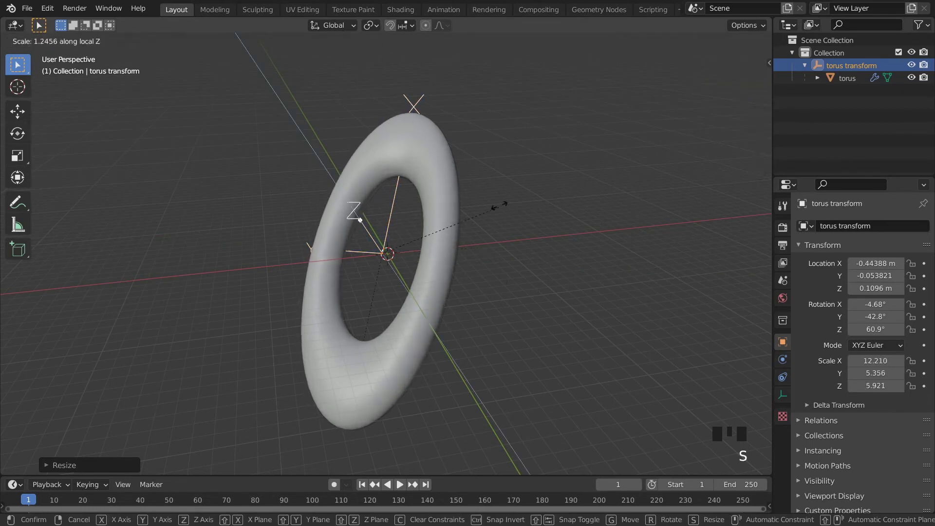
left_click(542, 392)
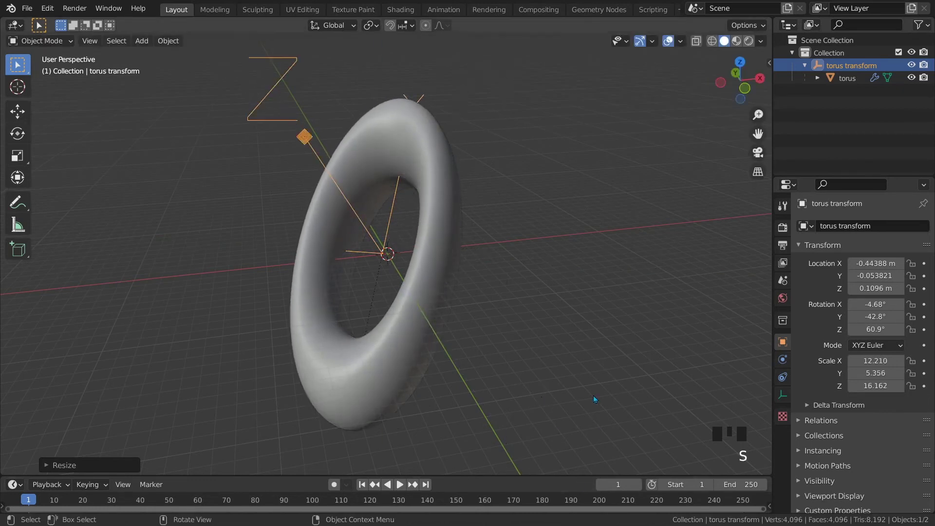
middle_click_drag(594, 395, 503, 366)
key("s")
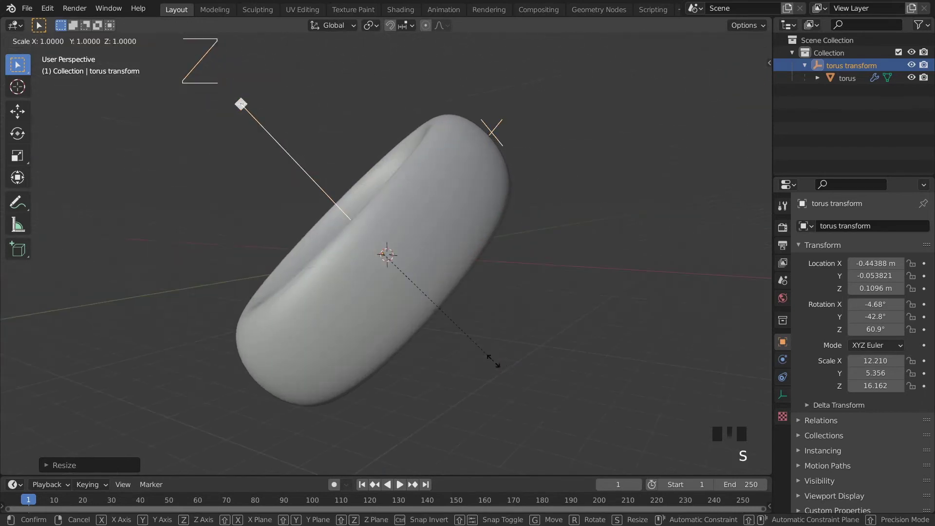
key("z")
key("z")
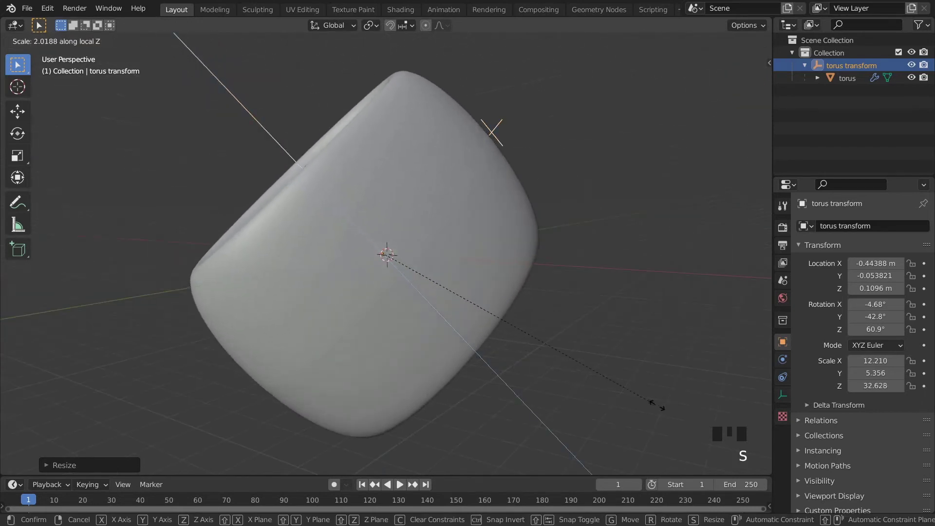
left_click(540, 378)
middle_click_drag(540, 378, 488, 340)
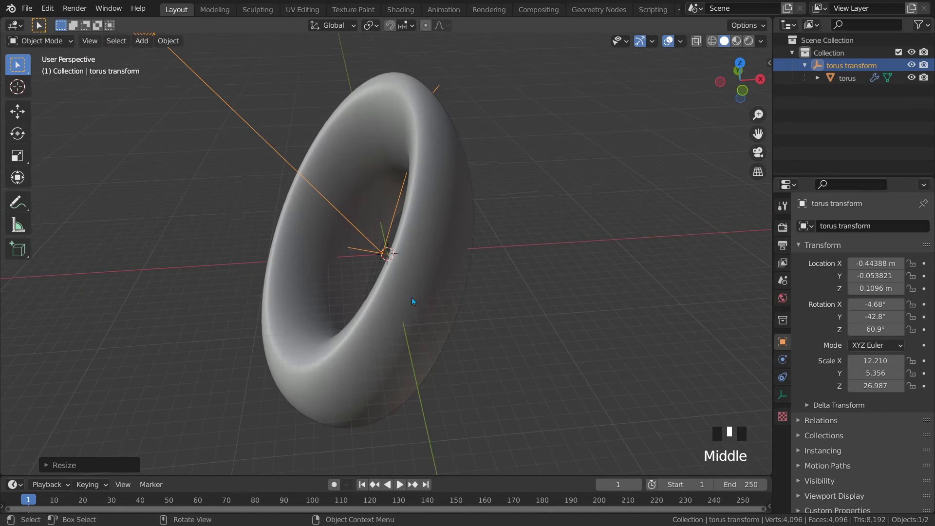
left_click(412, 297)
Step: Reset the torus and torus transform empty Scale values to 1 in the sidebar
key("n")
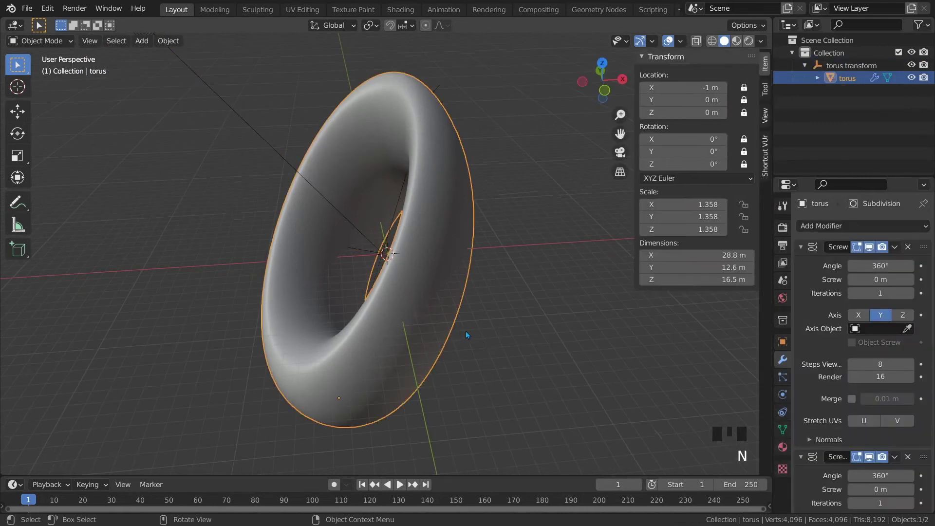
left_click(672, 204)
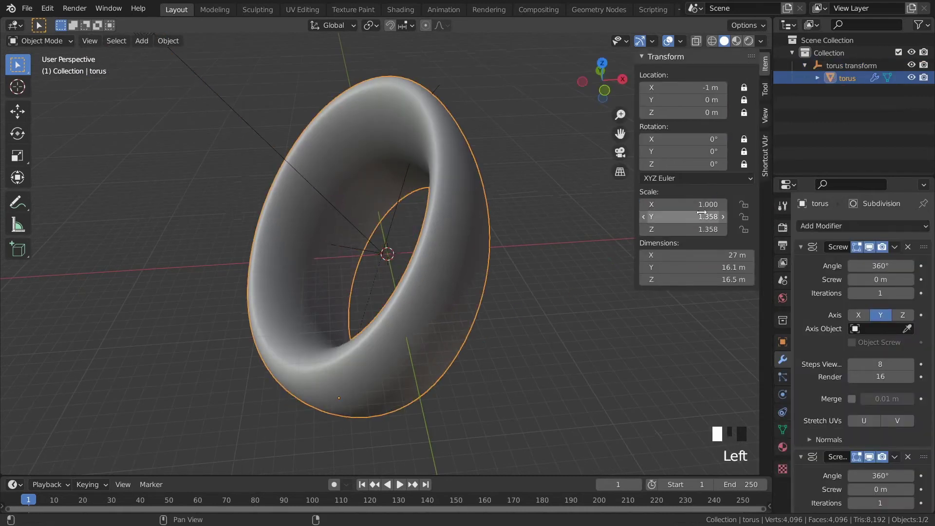
left_click(673, 217)
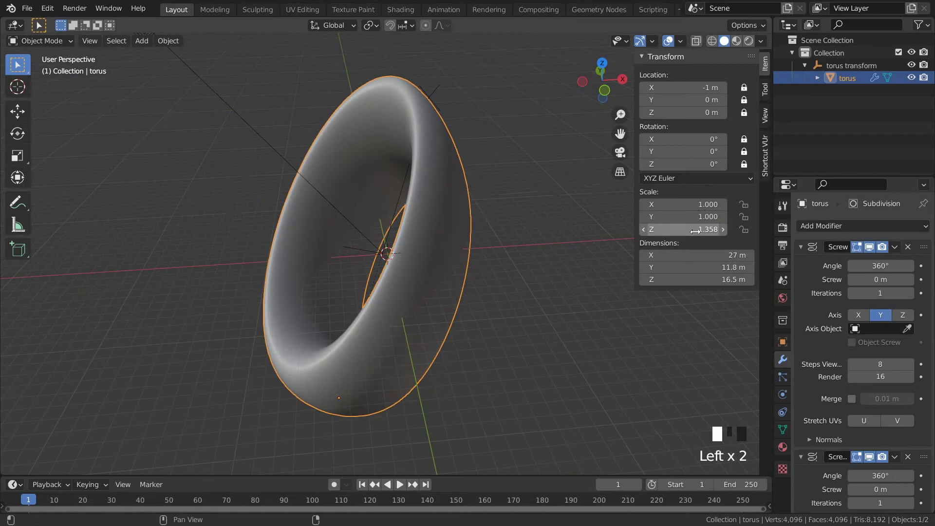
left_click(386, 252)
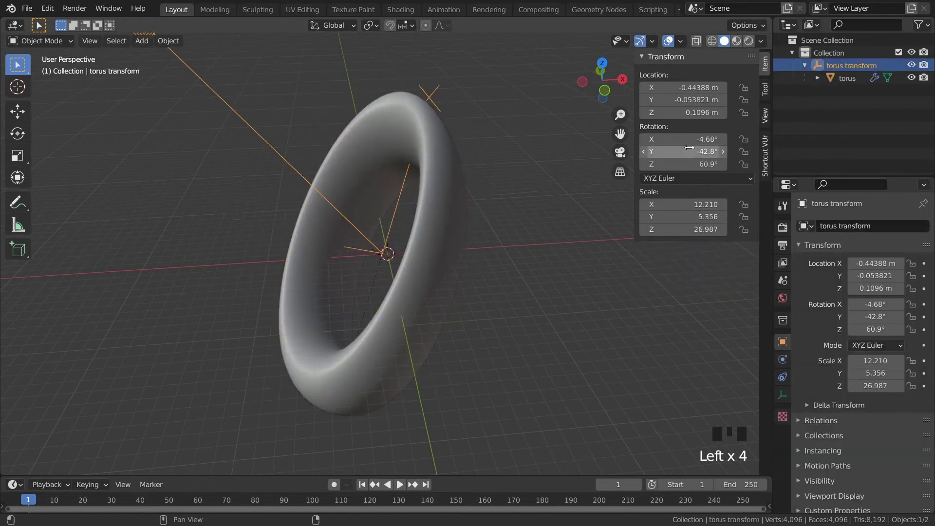
left_click(687, 204)
left_click(687, 230)
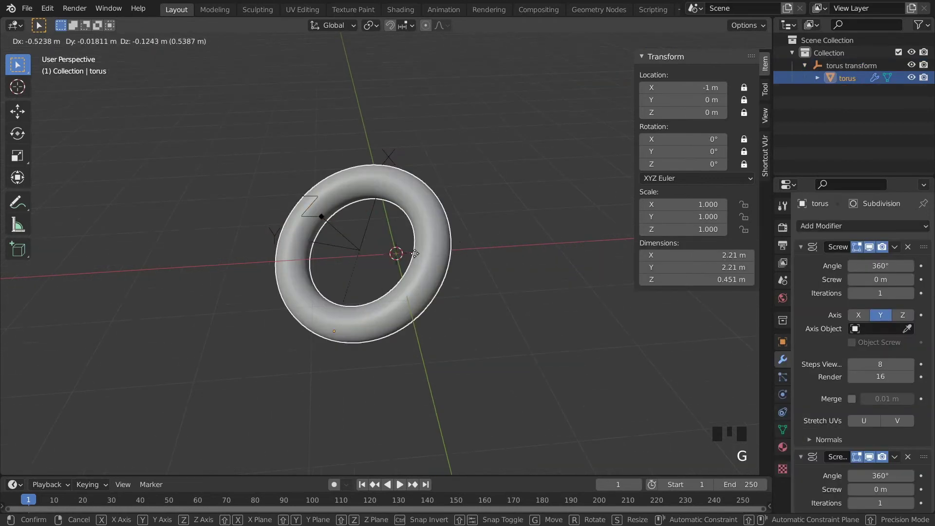
left_click(415, 254)
Step: Move the torus transform empty and give it a new tilt
left_click(350, 242)
key("g")
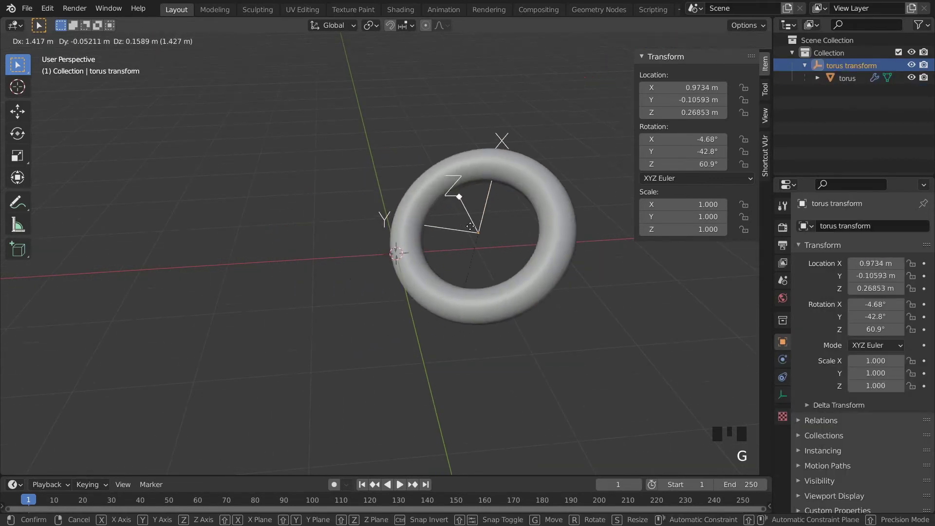
left_click(557, 275)
key("r")
left_click(461, 201)
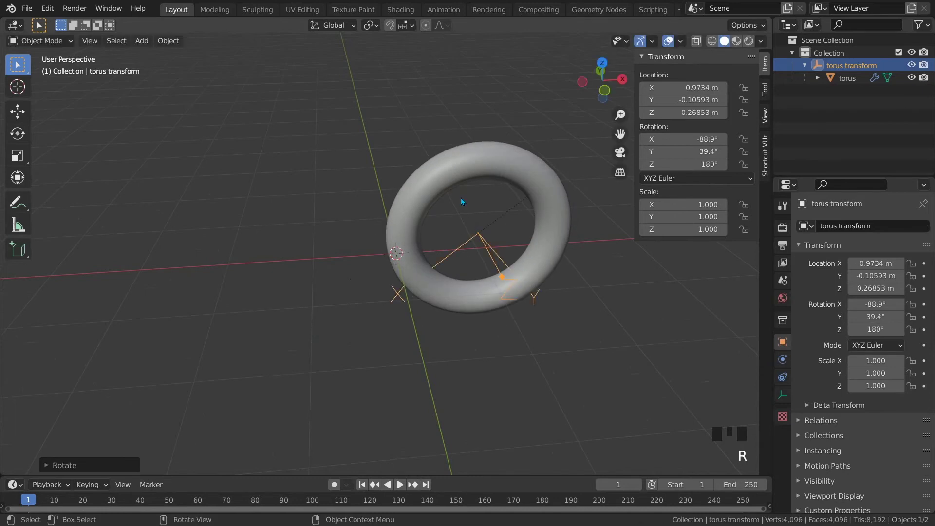
Step: Enlarge the torus mesh to about 2.37 scale
left_click(488, 248)
key("s")
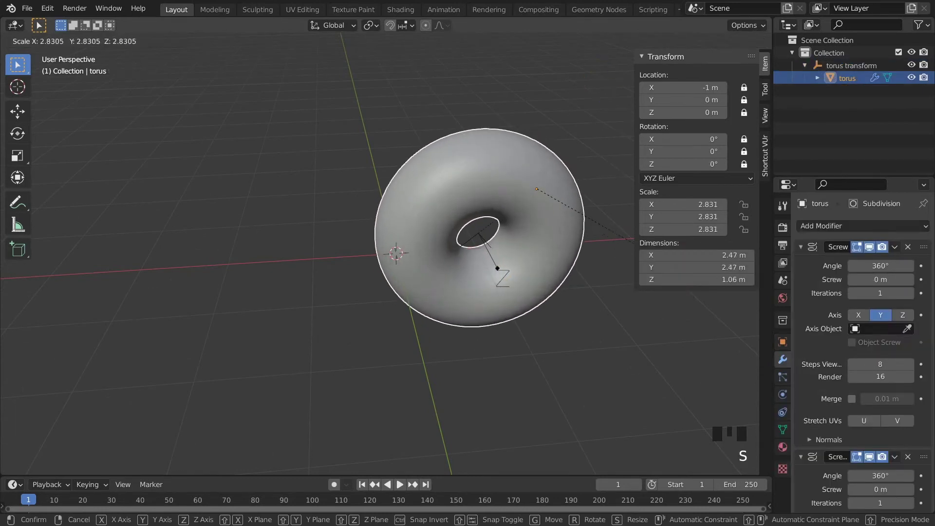
left_click(555, 242)
mouse_move(629, 267)
middle_mouse_down()
mouse_move(522, 252)
mouse_move(533, 236)
middle_mouse_up()
Step: Set subdivision level 0 and raise both Screw modifiers' Steps Viewport in wireframe
key("shift+z")
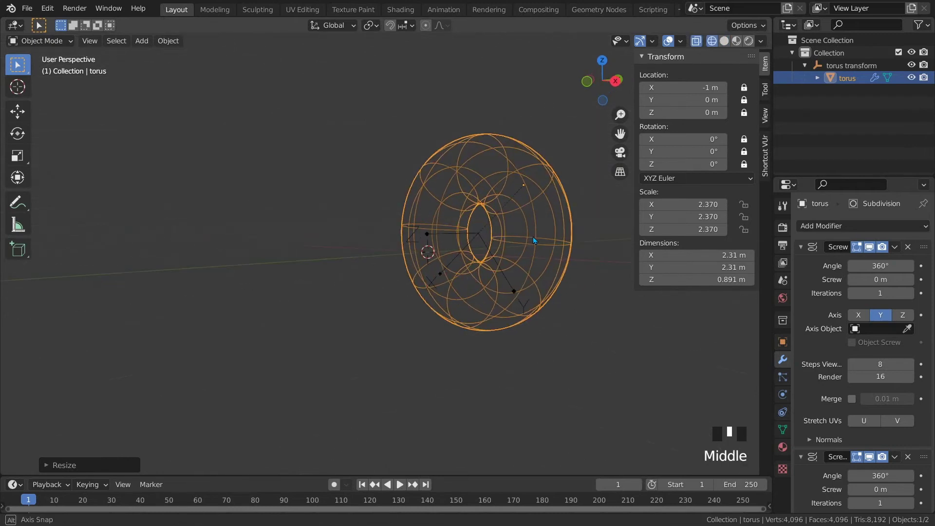
key("ctrl+0")
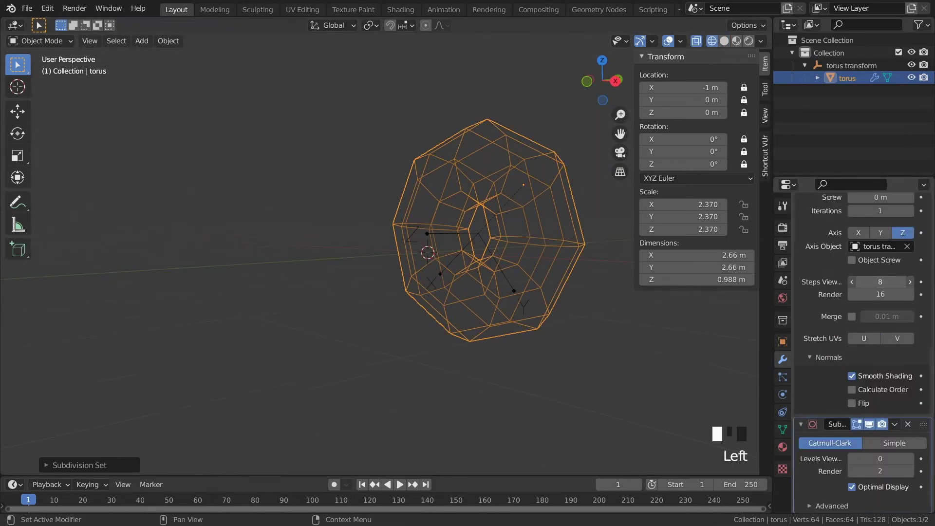
mouse_move(877, 281)
left_mouse_down()
mouse_move(900, 282)
mouse_move(888, 282)
left_mouse_up()
scroll(885, 281, "up", 9)
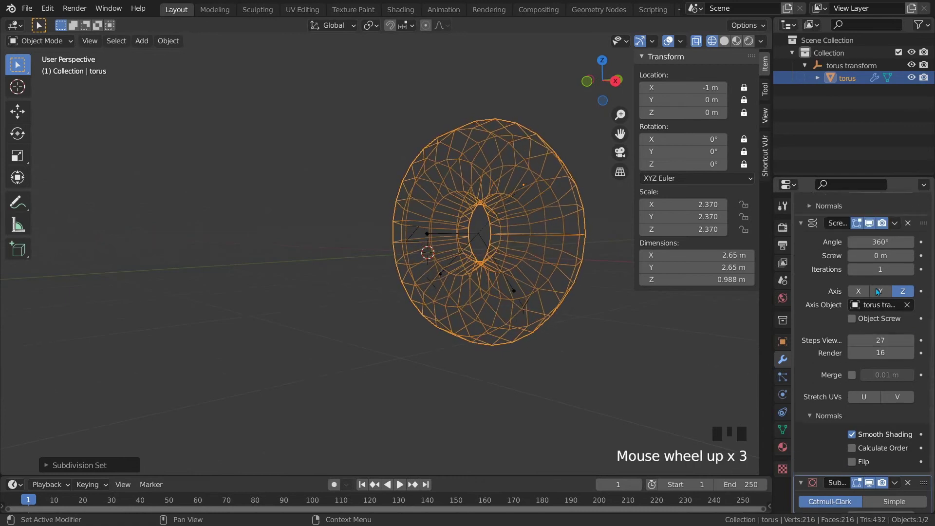
mouse_move(881, 247)
left_mouse_down()
mouse_move(903, 247)
mouse_move(877, 248)
left_mouse_up()
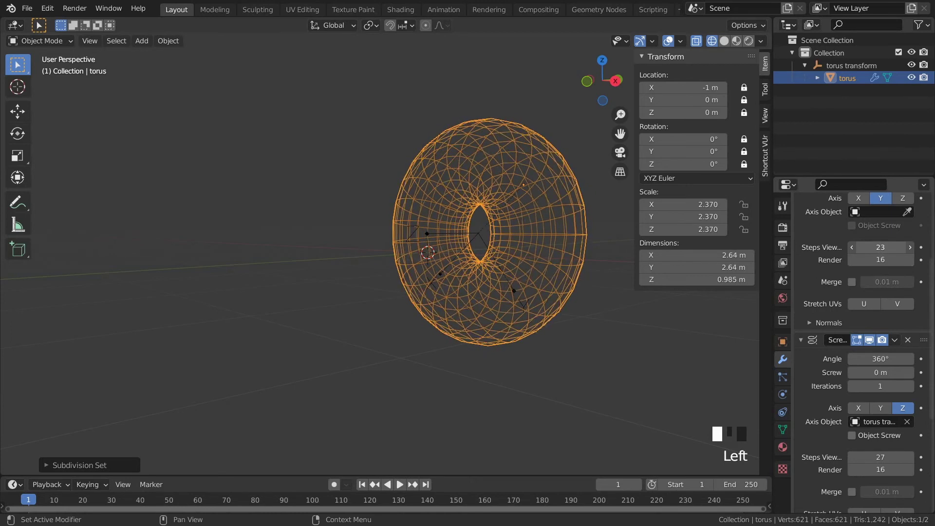
middle_click_drag(581, 270, 619, 262)
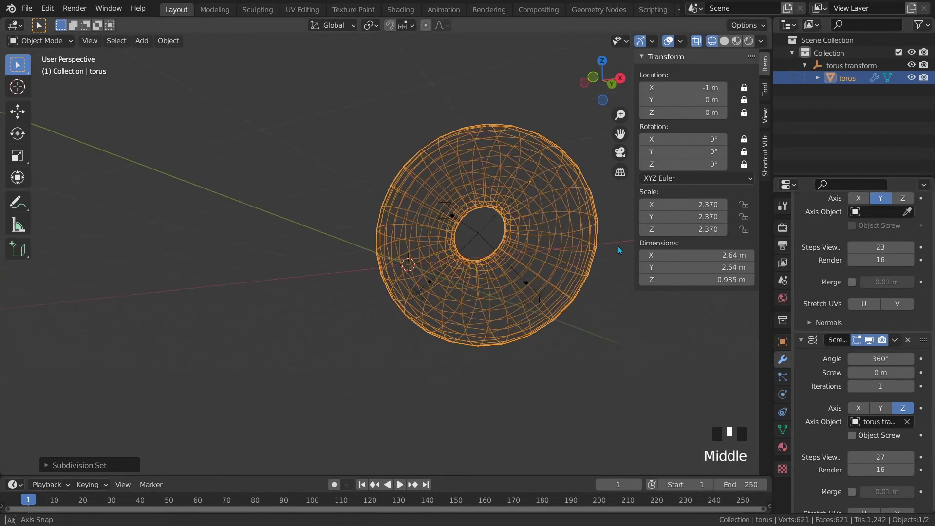
key("shift+z")
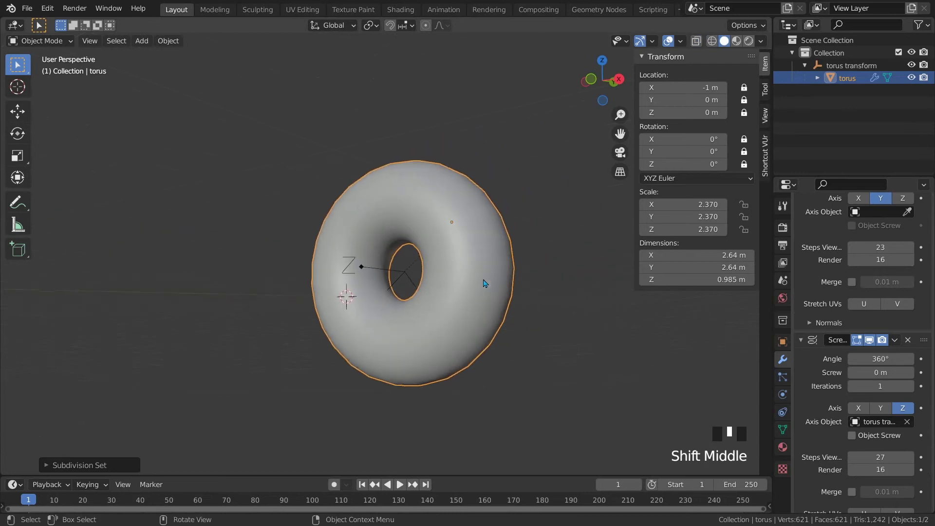
left_click(520, 259)
middle_click_drag(520, 259, 504, 285)
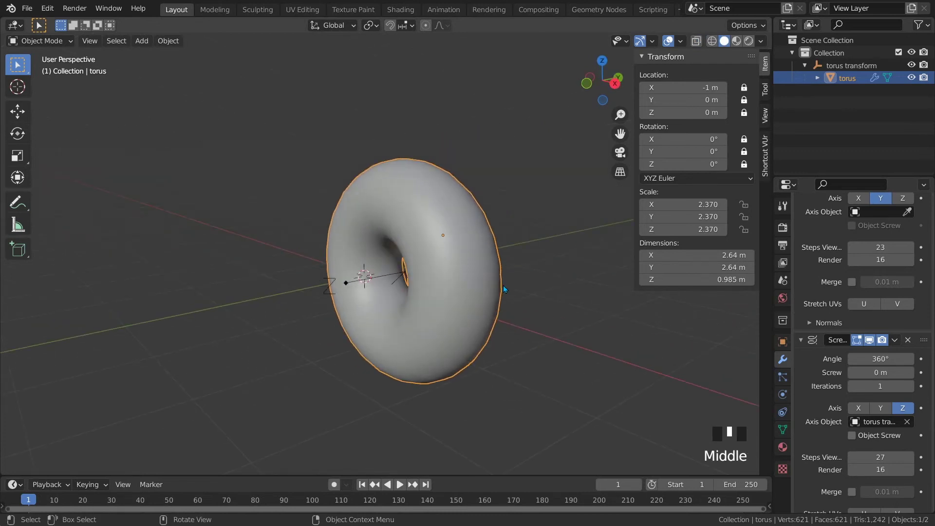
scroll(846, 322, "up", 7)
scroll(831, 341, "up", 7)
Step: Apply both Screw modifiers, producing a 621-vertex torus mesh
left_click(802, 293)
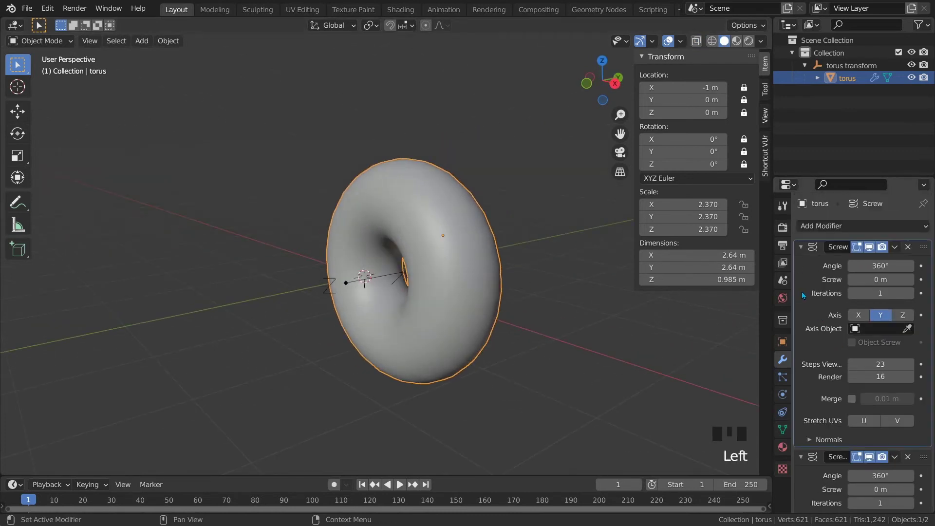
key("ctrl+a")
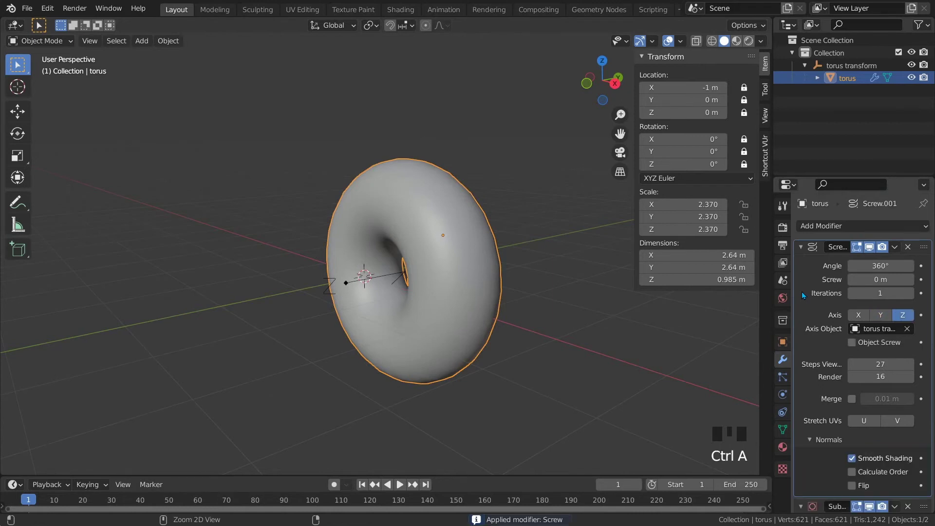
key("ctrl+a")
mouse_move(468, 277)
middle_mouse_down()
mouse_move(455, 269)
mouse_move(465, 270)
mouse_move(454, 286)
mouse_move(475, 290)
middle_mouse_up()
key("Tab")
key("Tab")
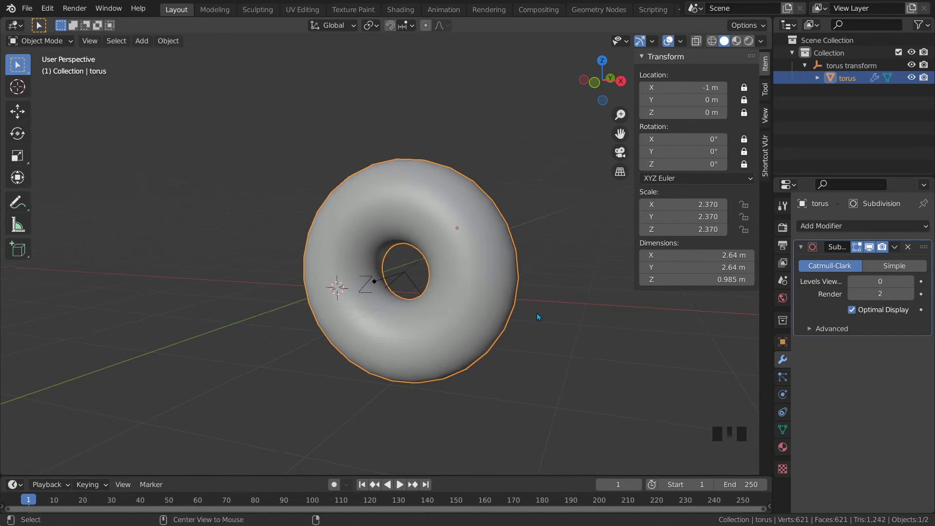
Step: Unparent the torus with Clear and Keep Transformation and unlock its location
key("alt+p")
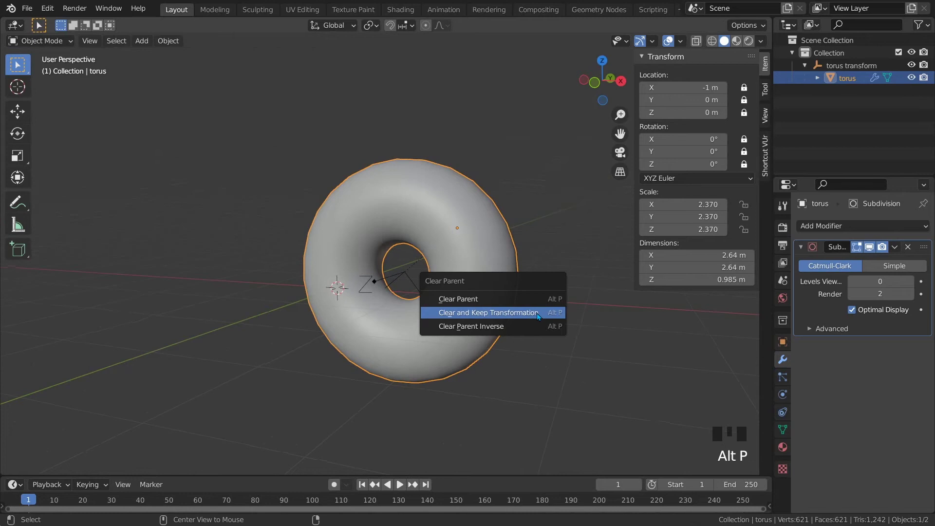
left_click(539, 316)
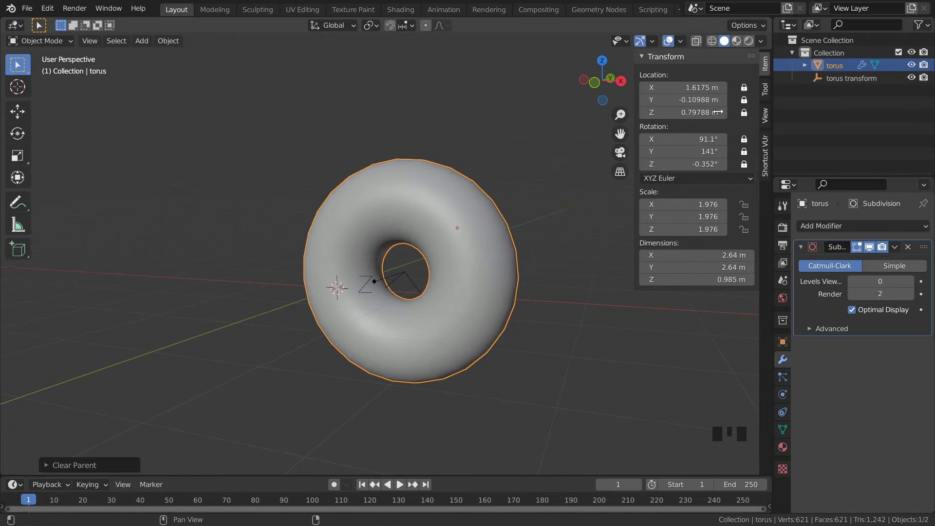
left_click_drag(744, 87, 744, 113)
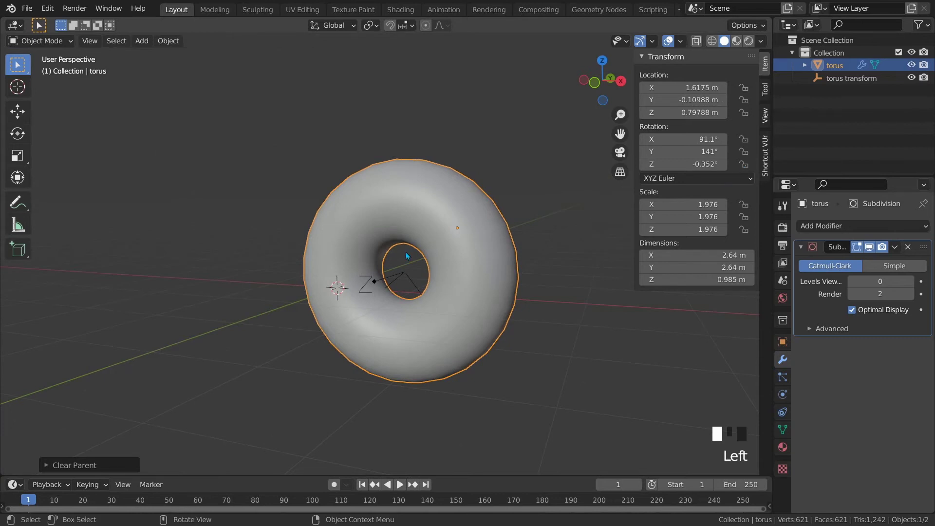
Step: Delete the torus transform empty and rotate the torus slightly
left_click(401, 277)
key("Delete")
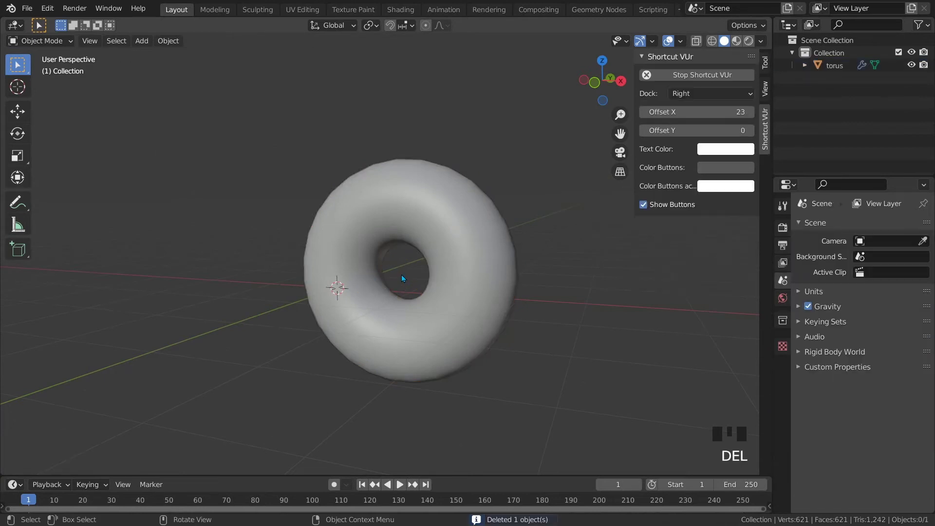
left_click(471, 266)
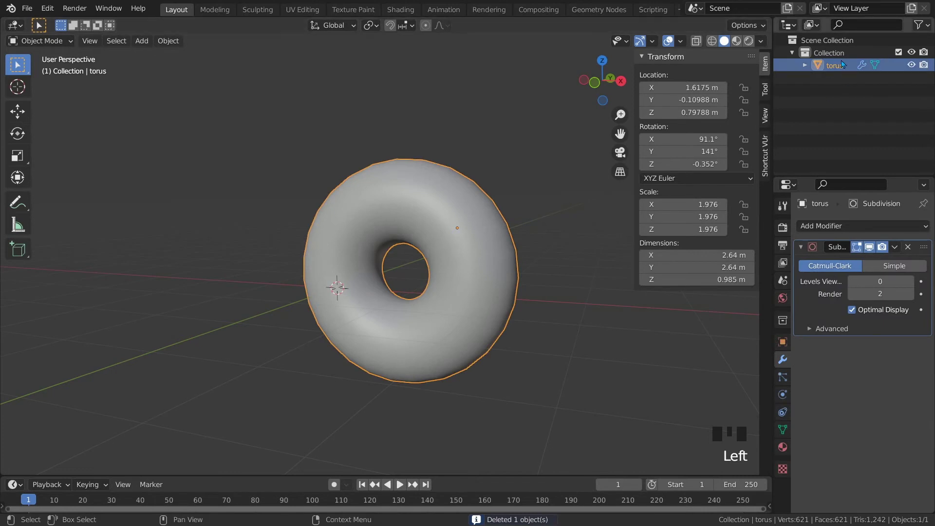
key("r")
left_click(490, 273)
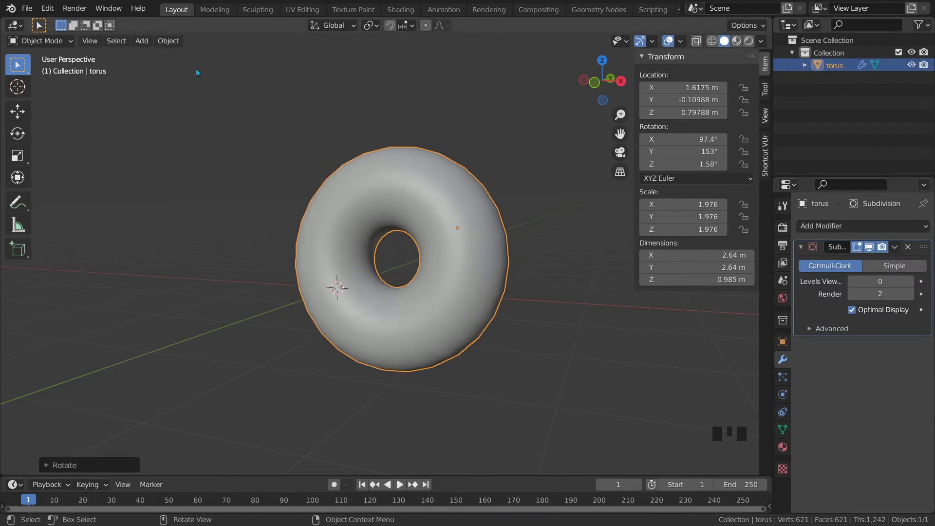
Step: Set the torus origin to geometry, then rotate it, enlarge it to about 2.49, and move it
right_click(415, 199)
mouse_move(354, 227)
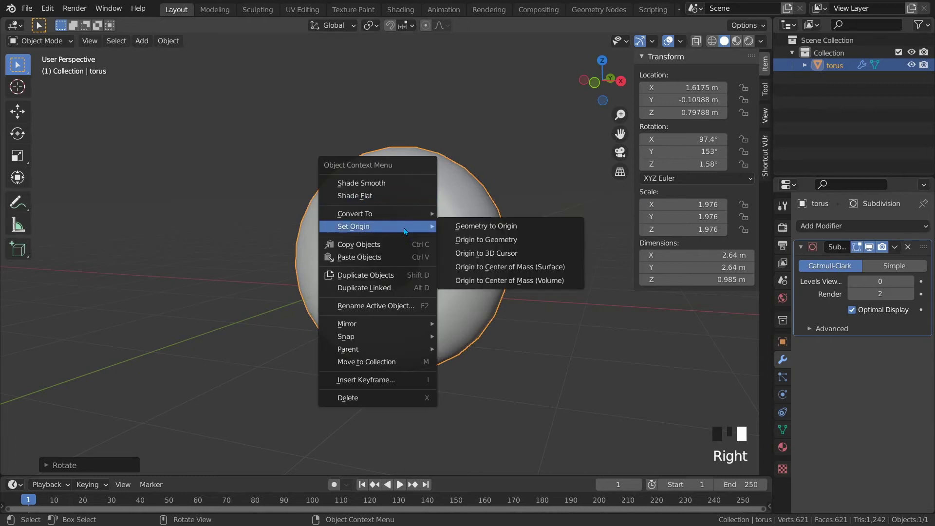
left_click(474, 240)
key("r")
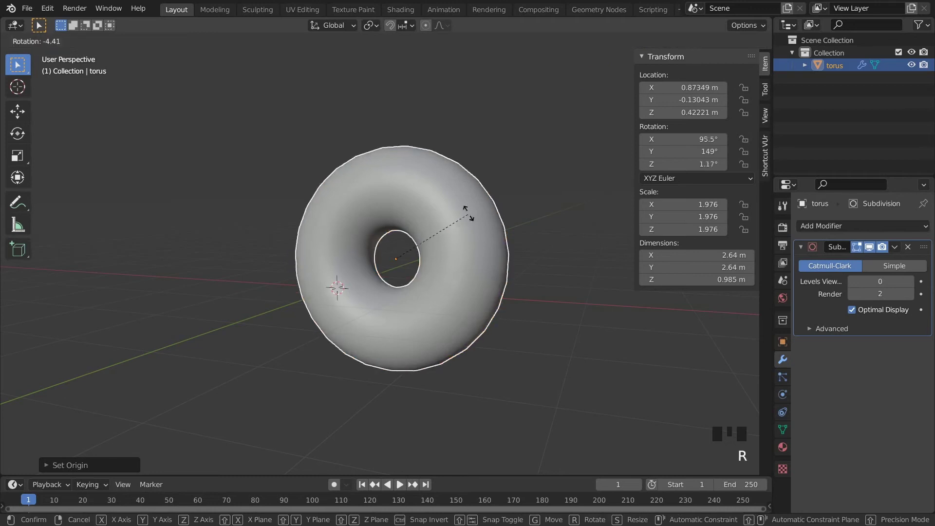
left_click(439, 278)
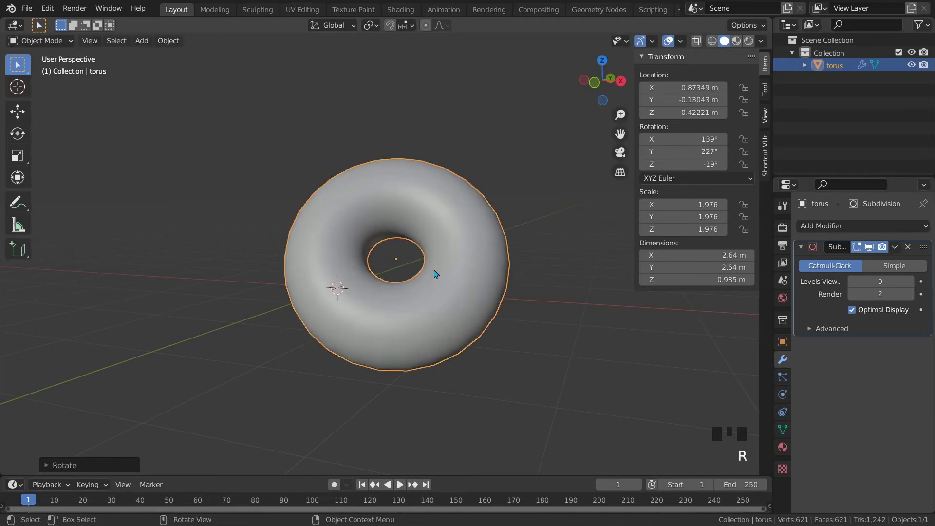
key("s")
left_click(487, 252)
key("g")
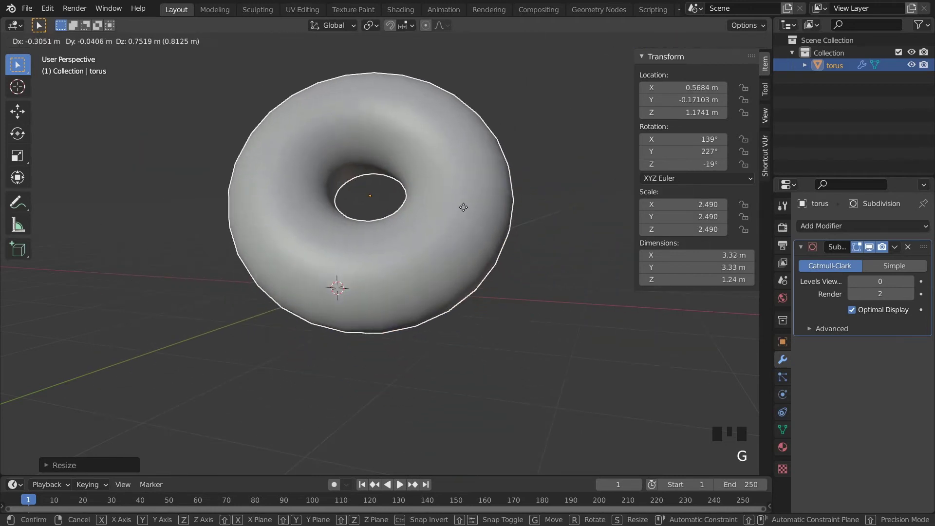
left_click(467, 258)
Step: With proportional editing on, raise a bump by moving one torus vertex up along Z
key("Tab")
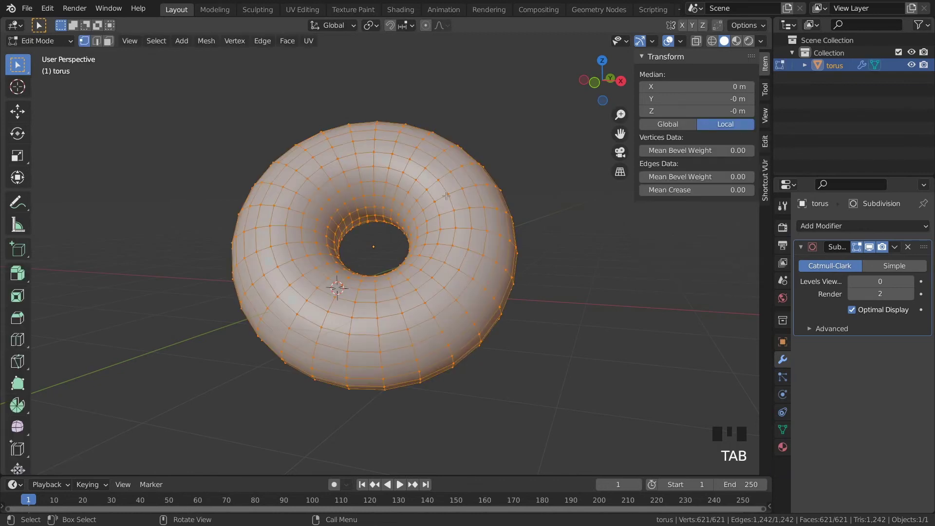
left_click(446, 196)
key("o")
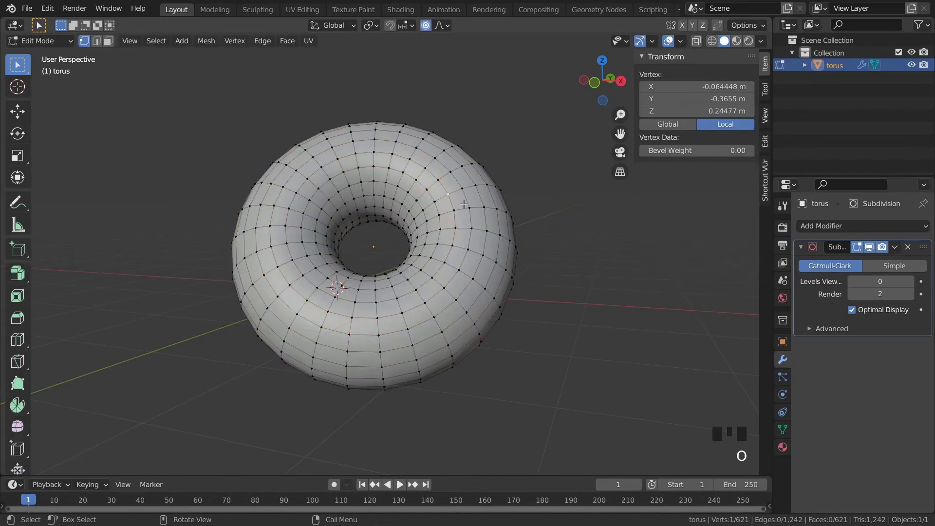
key("g")
key("z")
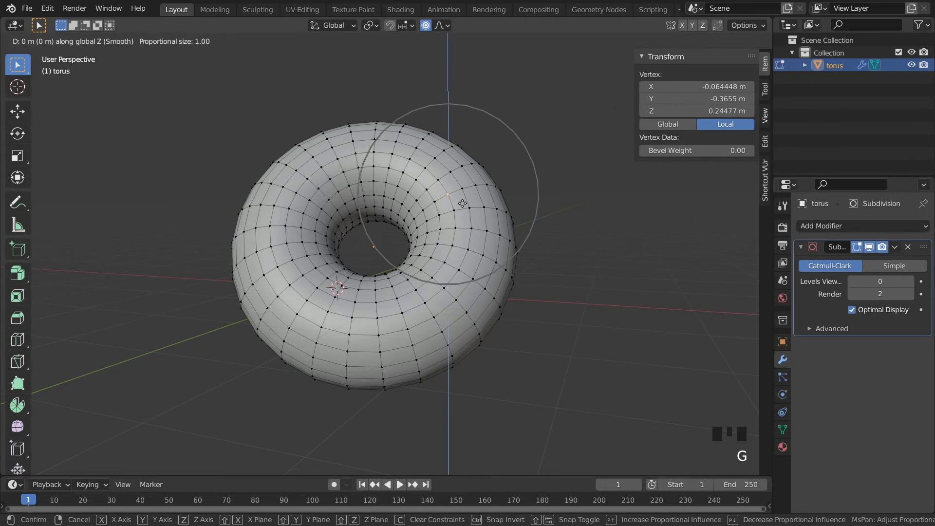
left_click(457, 158)
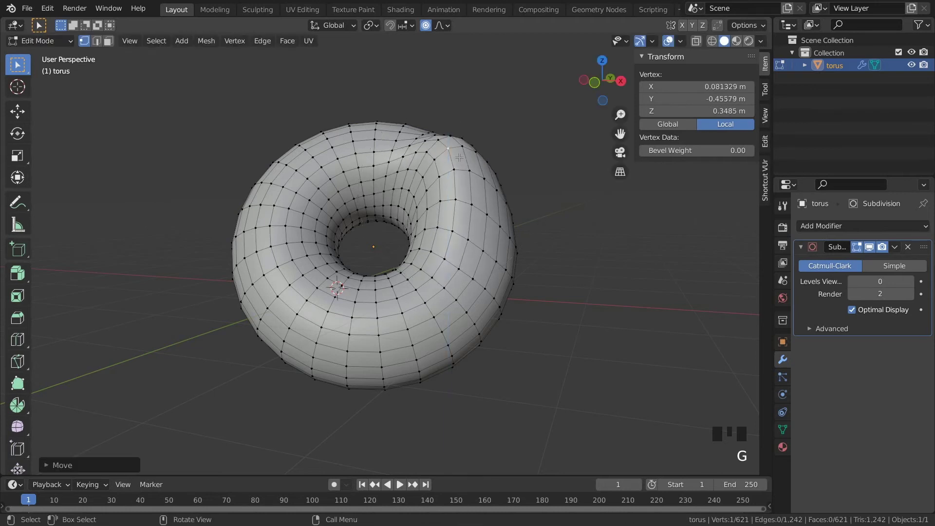
Step: Push a dent into the upper left and pull the bottom edge into a point
left_click(288, 237)
key("g")
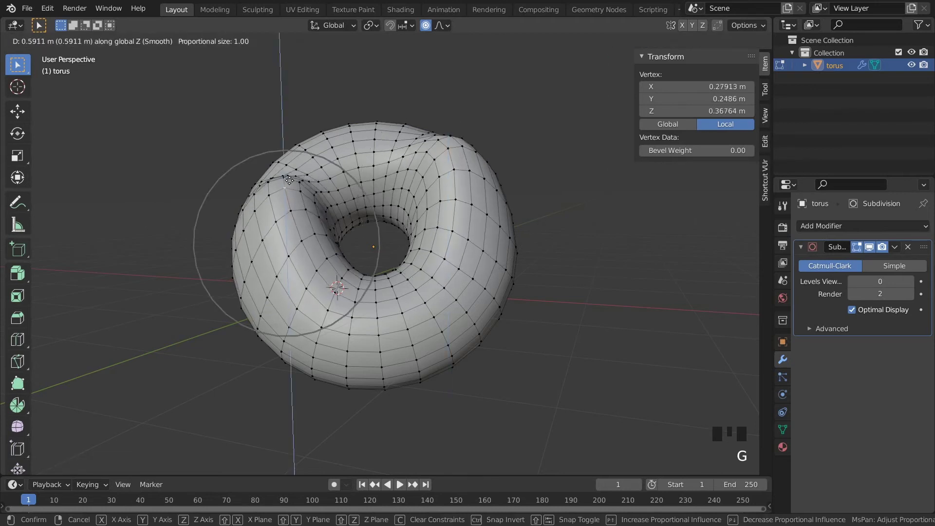
left_click(290, 201)
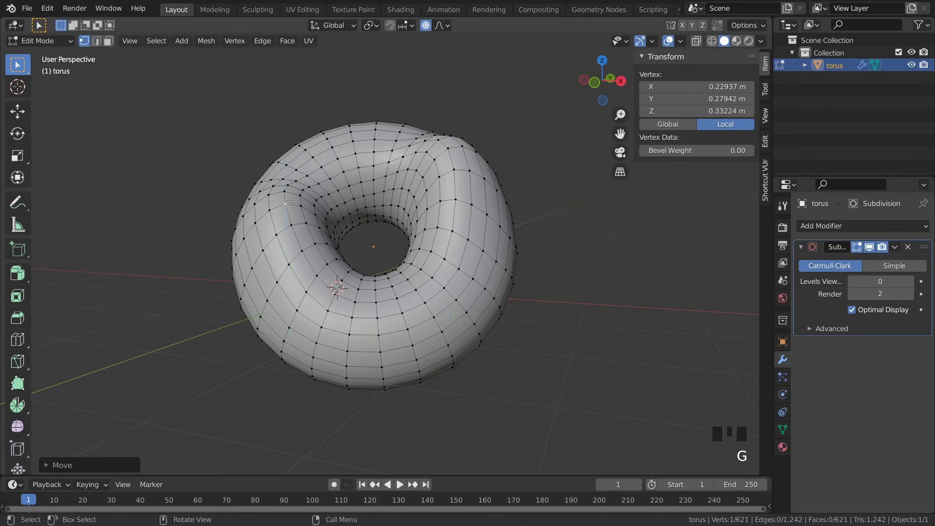
left_click(415, 360)
key("g")
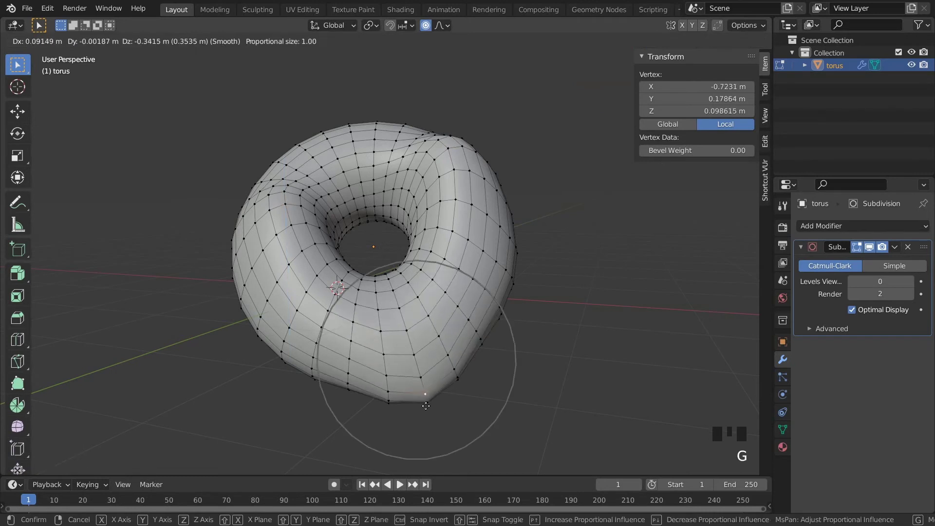
left_click(441, 439)
key("Tab")
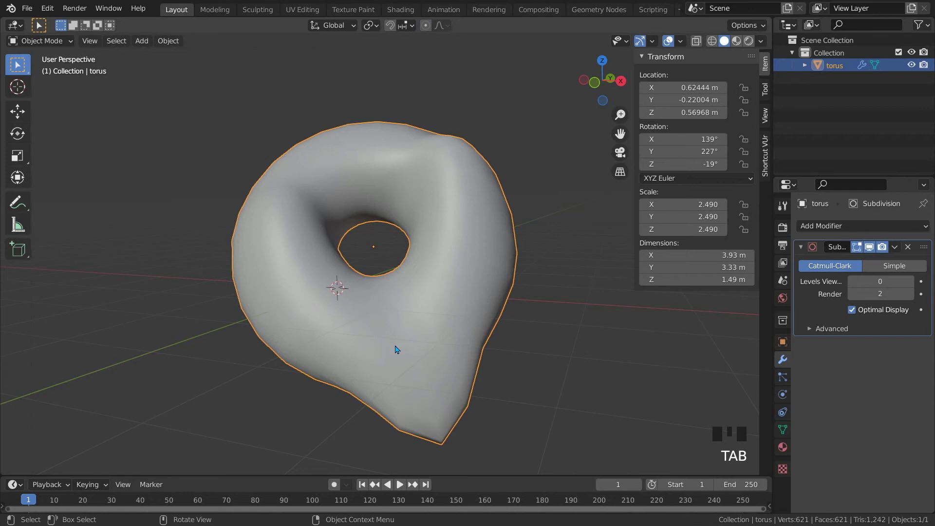
Step: Delete the torus and add a new cube to the empty scene
middle_click_drag(399, 350, 438, 315)
key("Delete")
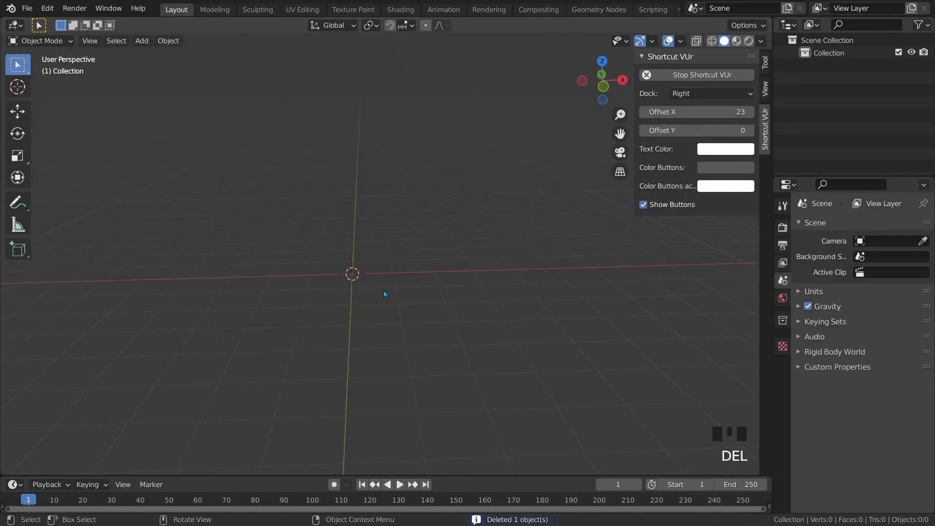
scroll(377, 300, "up", 4)
scroll(366, 300, "down", 2)
mouse_move(350, 302)
middle_mouse_down("shift")
mouse_move(401, 300)
mouse_move(424, 281)
middle_mouse_up("shift")
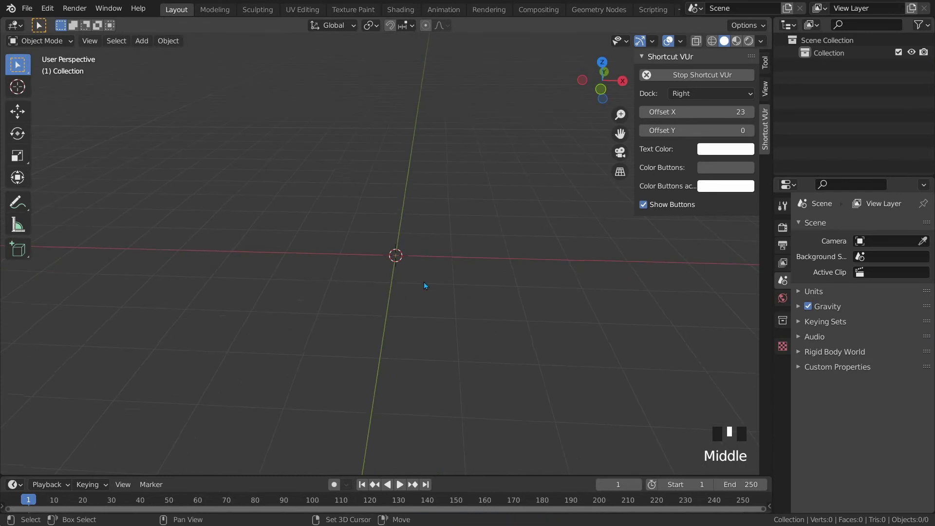
key("shift+a")
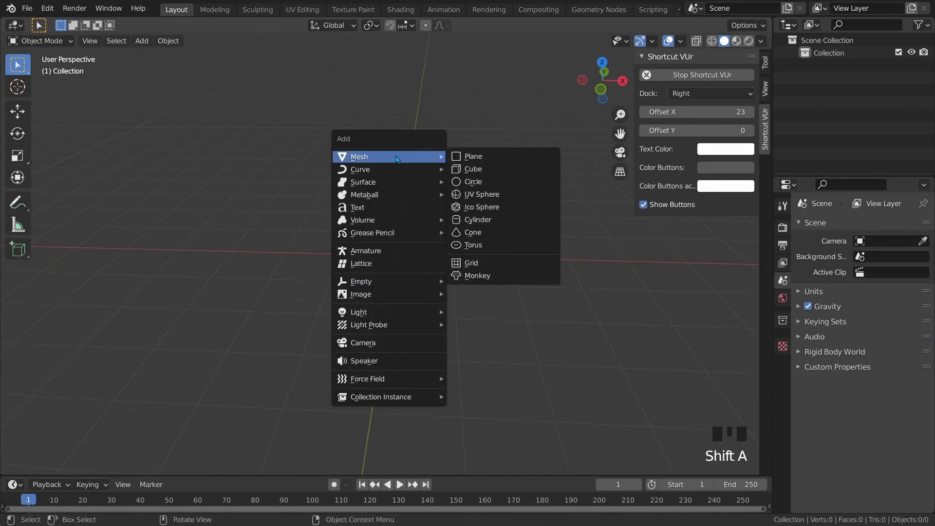
left_click(474, 169)
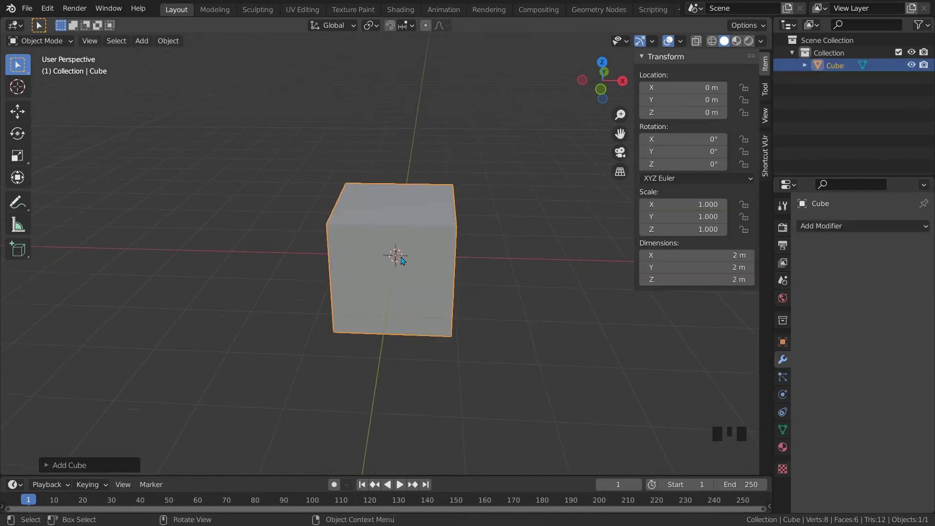
mouse_move(401, 260)
middle_mouse_down()
mouse_move(439, 263)
mouse_move(329, 262)
mouse_move(395, 256)
middle_mouse_up()
Step: In face mode, delete the cube's left and right faces
key("Tab")
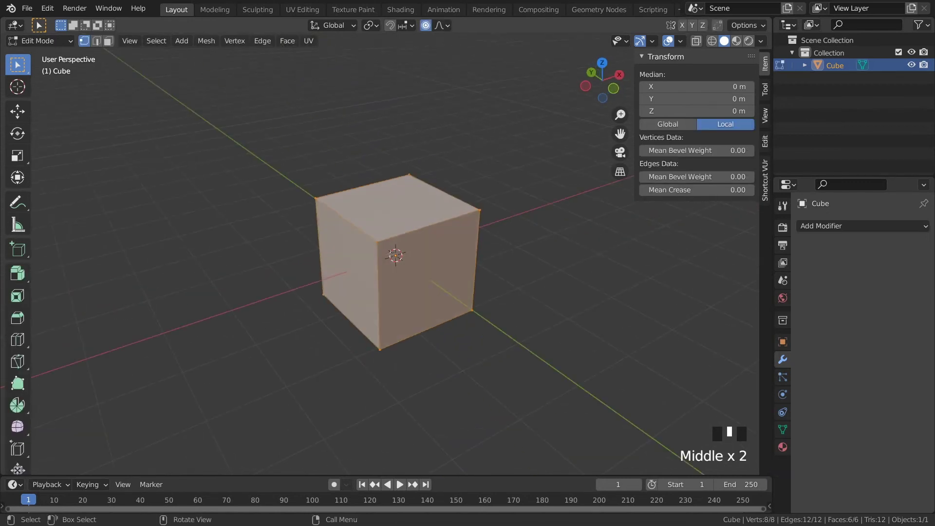
key("3")
left_click(355, 279)
key("x")
left_click(335, 270)
middle_click_drag(395, 263, 425, 271)
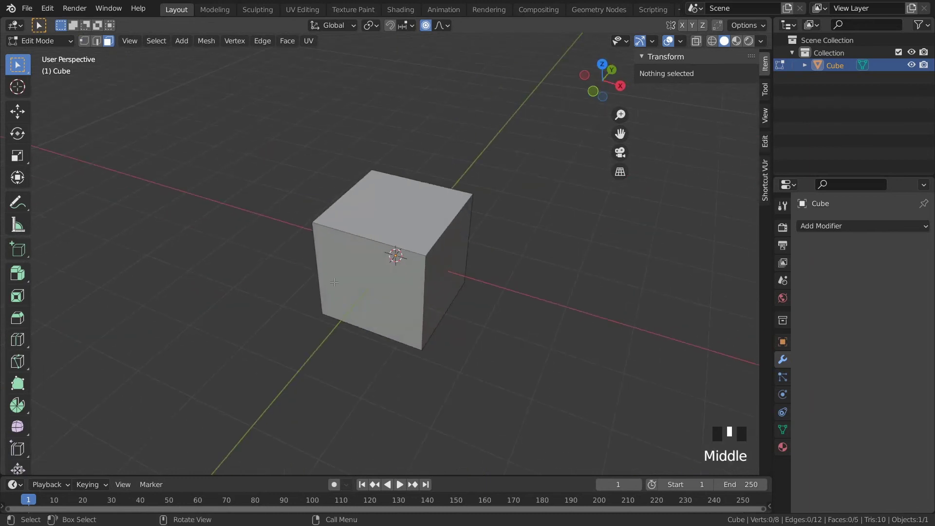
left_click(427, 275)
key("x")
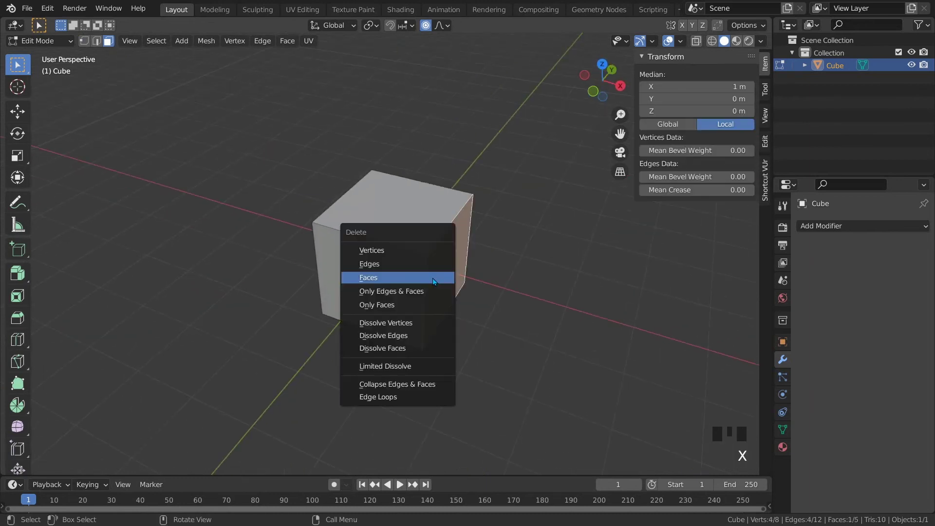
left_click(365, 254)
mouse_move(395, 263)
middle_mouse_down()
mouse_move(372, 240)
mouse_move(413, 251)
middle_mouse_up()
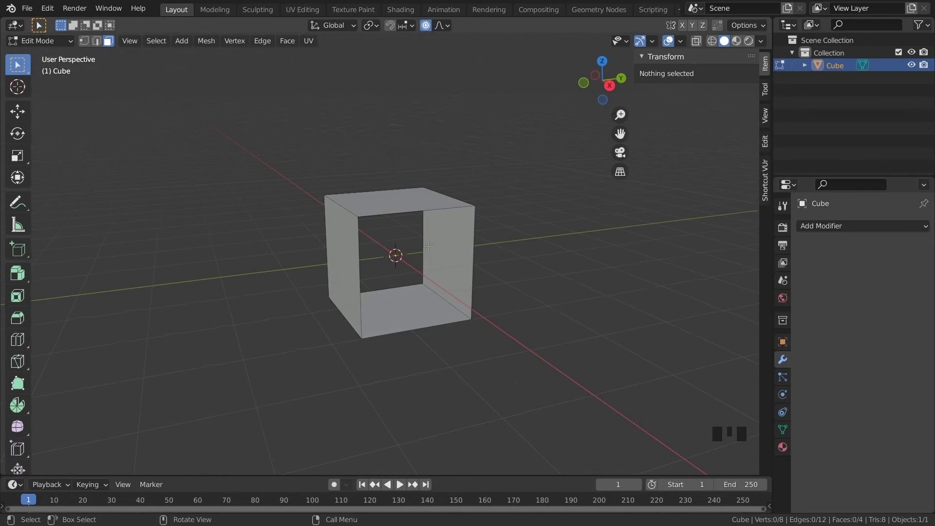
Step: Add a 0.1 m Bevel modifier with 2 segments and return to object mode
left_click(834, 225)
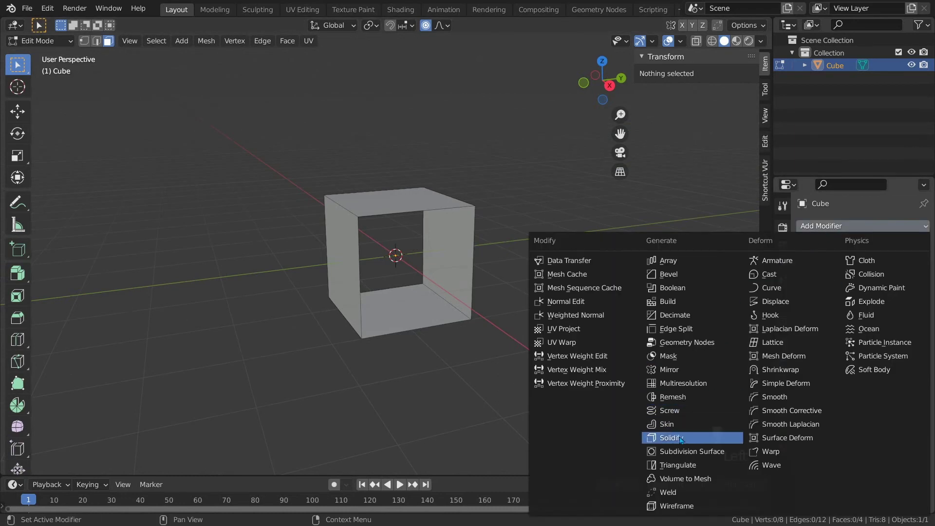
left_click(676, 274)
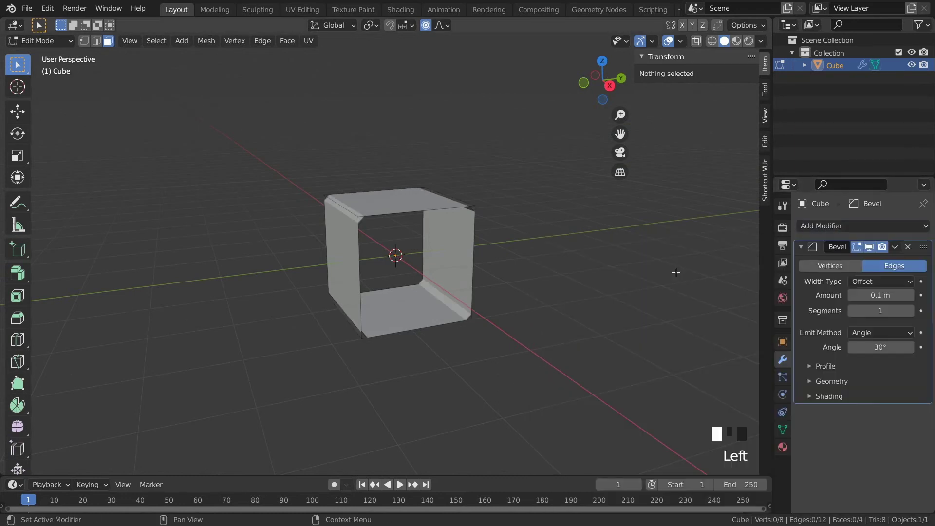
left_click(911, 311)
mouse_move(512, 278)
middle_mouse_down()
mouse_move(460, 262)
mouse_move(543, 291)
middle_mouse_up()
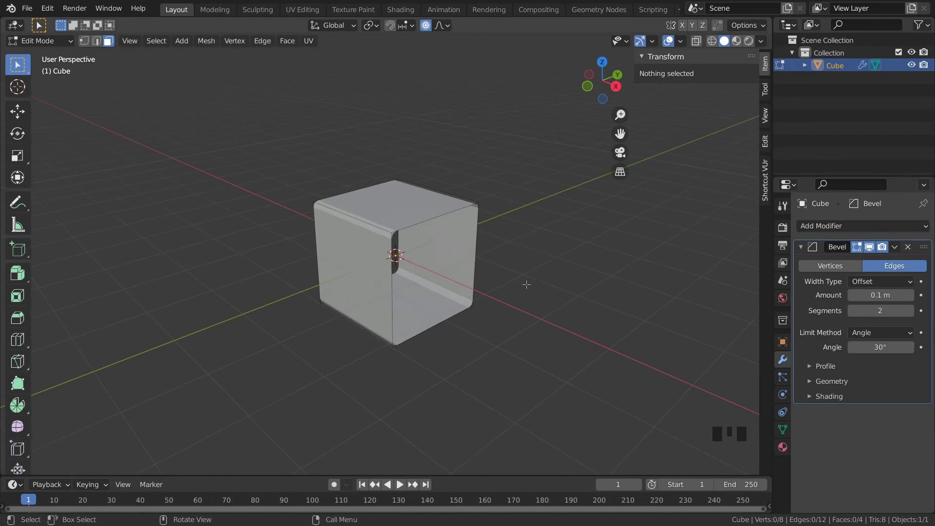
key("Tab")
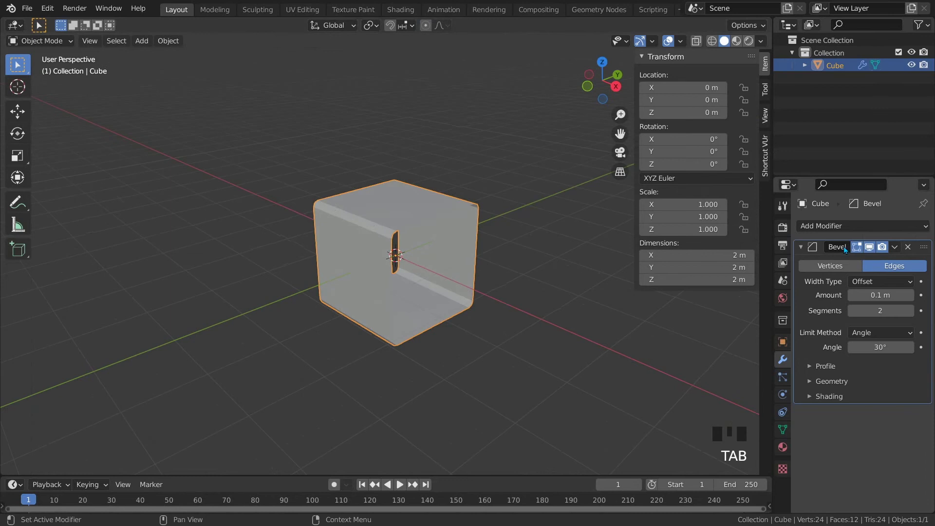
Step: Add an Array modifier with Count 8 and Merge enabled, forming a 16 m bar
left_click(846, 226)
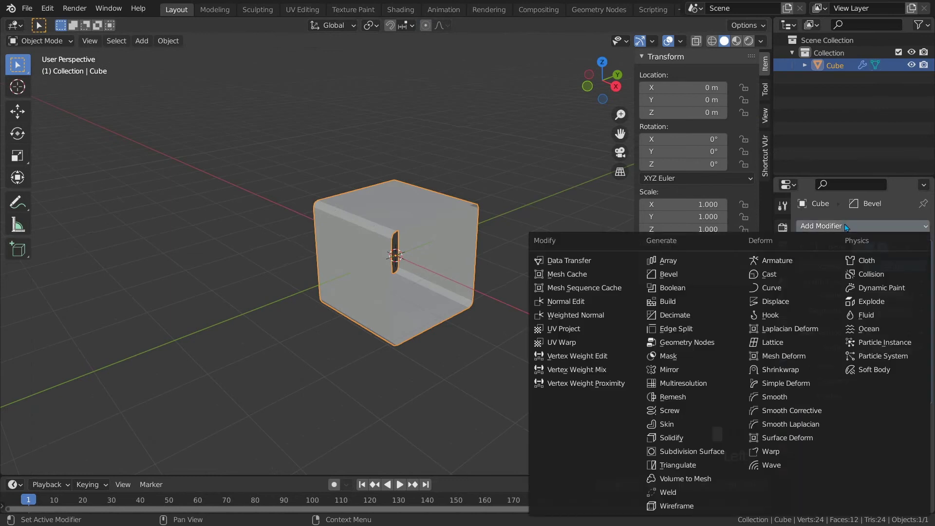
left_click(668, 260)
scroll(865, 340, "down", 2)
scroll(864, 341, "down", 1)
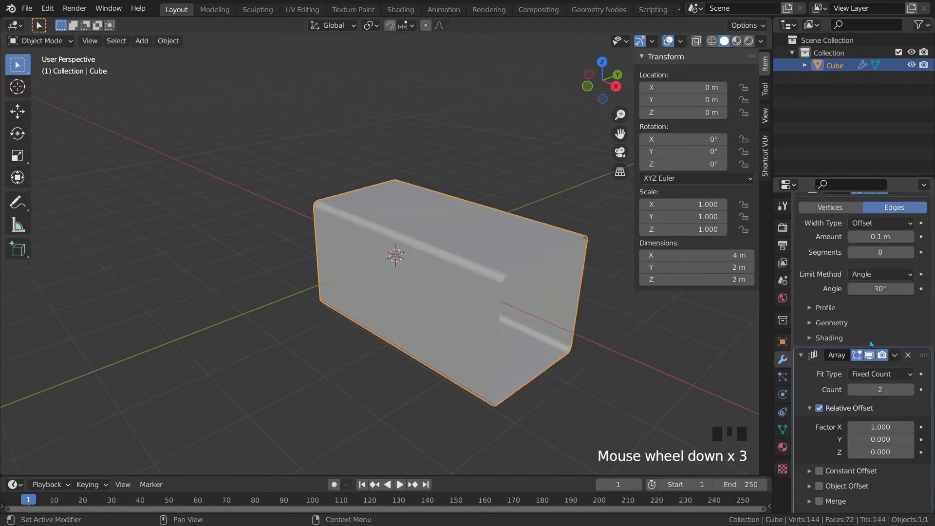
key("ctrl+z")
scroll(870, 352, "down", 1)
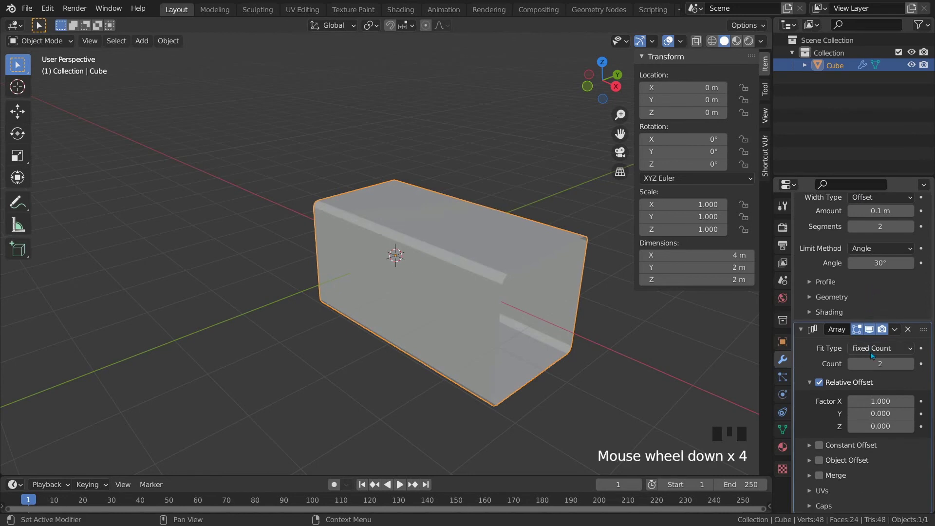
double_click(882, 364)
type("8")
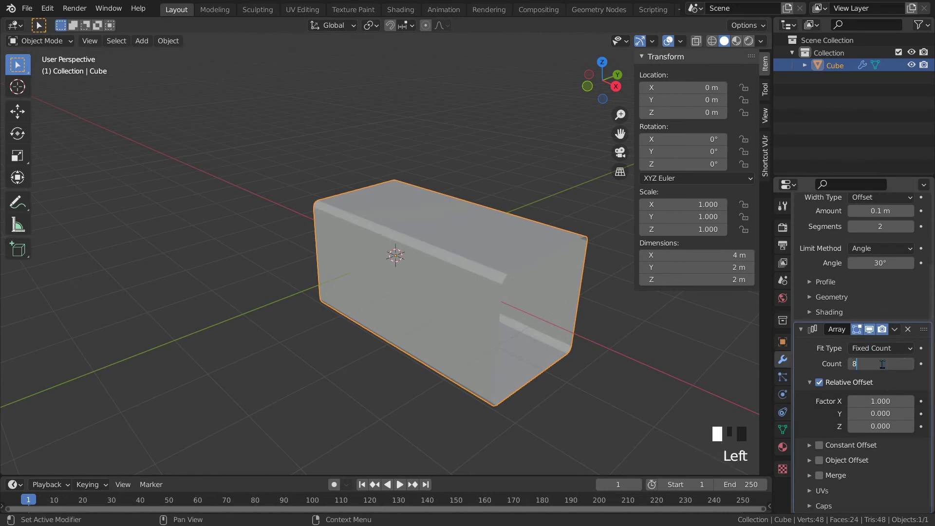
key("Return")
scroll(857, 428, "down", 3)
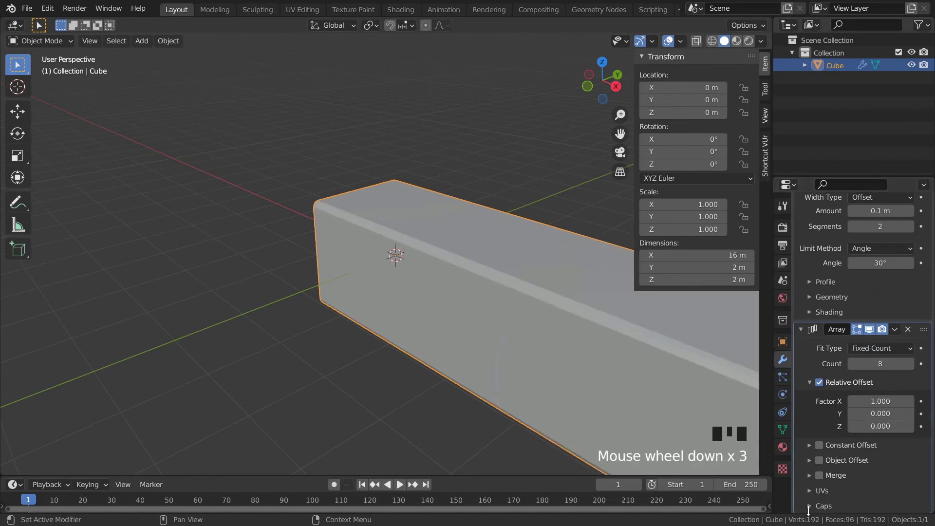
left_click(820, 475)
scroll(563, 336, "down", 6)
mouse_move(563, 337)
middle_mouse_down()
mouse_move(499, 331)
mouse_move(559, 316)
mouse_move(512, 307)
mouse_move(525, 314)
middle_mouse_up()
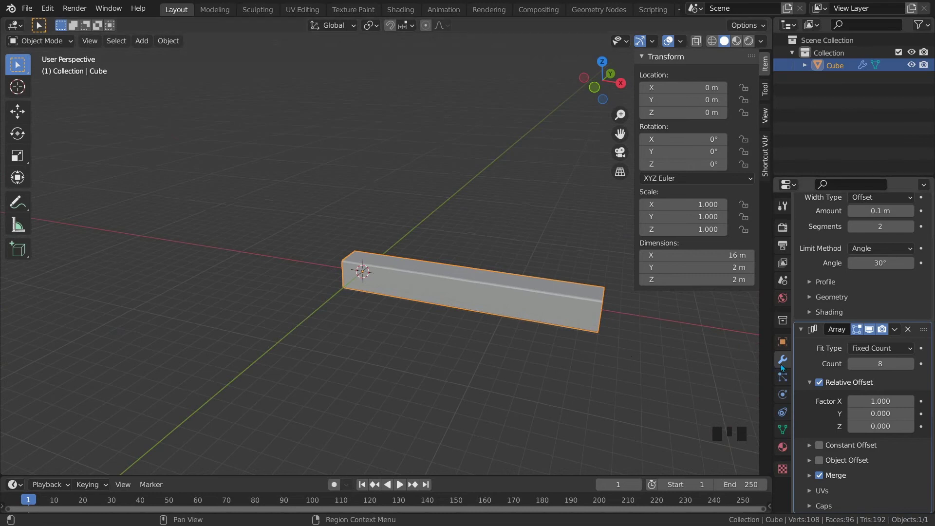
scroll(869, 329, "up", 8)
Step: Add a Simple Deform modifier with a 360° Twist angle
left_click(881, 225)
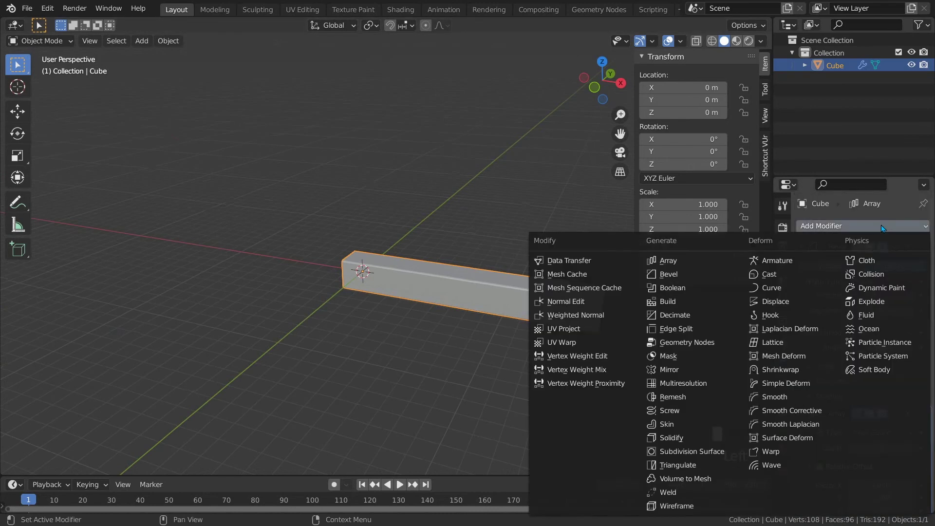
left_click(786, 383)
scroll(865, 393, "down", 2)
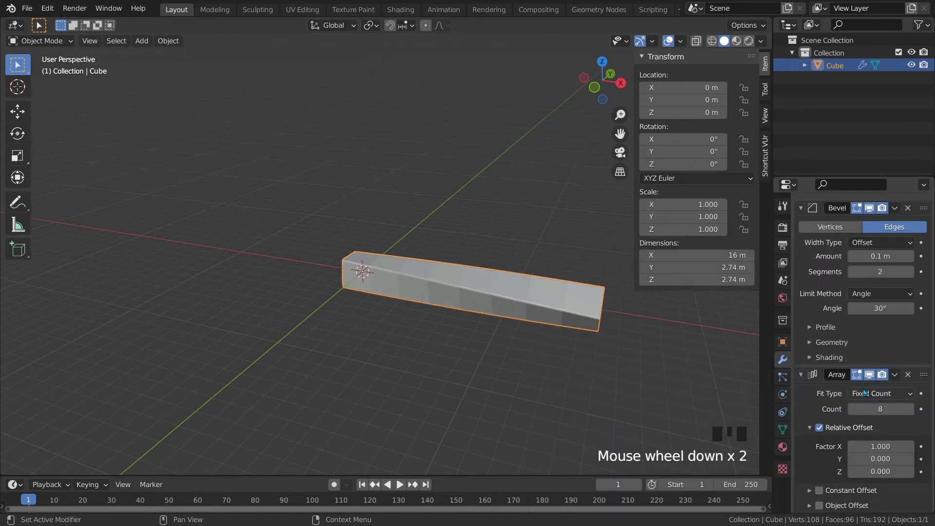
scroll(865, 392, "down", 3)
scroll(865, 393, "down", 10)
scroll(863, 388, "down", 4)
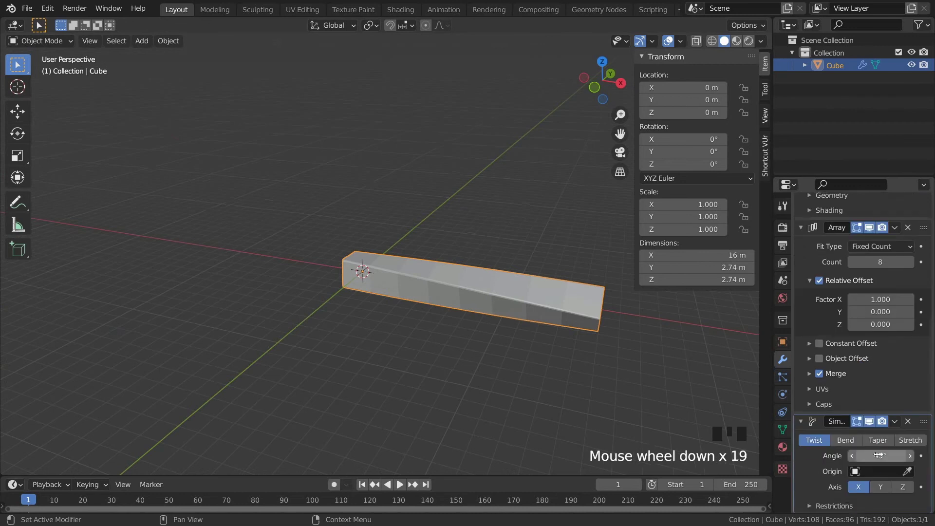
left_click(878, 455)
double_click(877, 456)
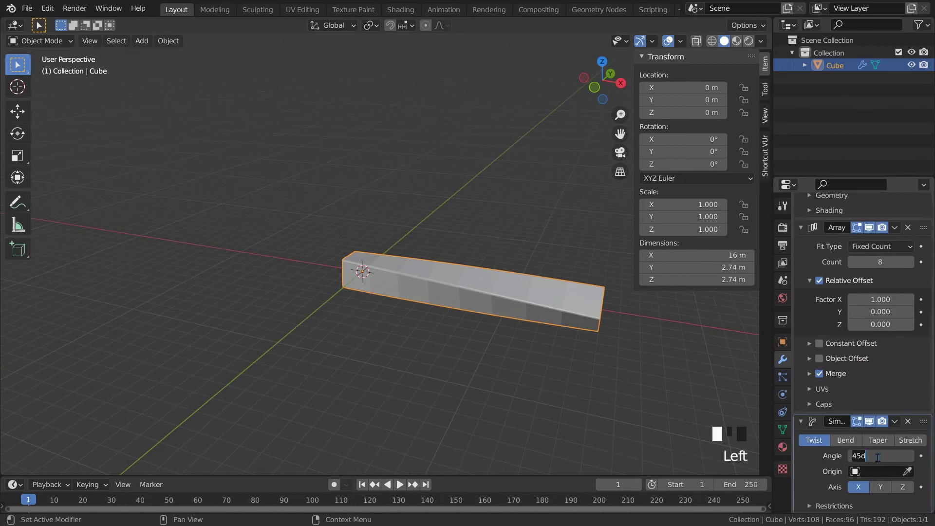
type("360")
key("Return")
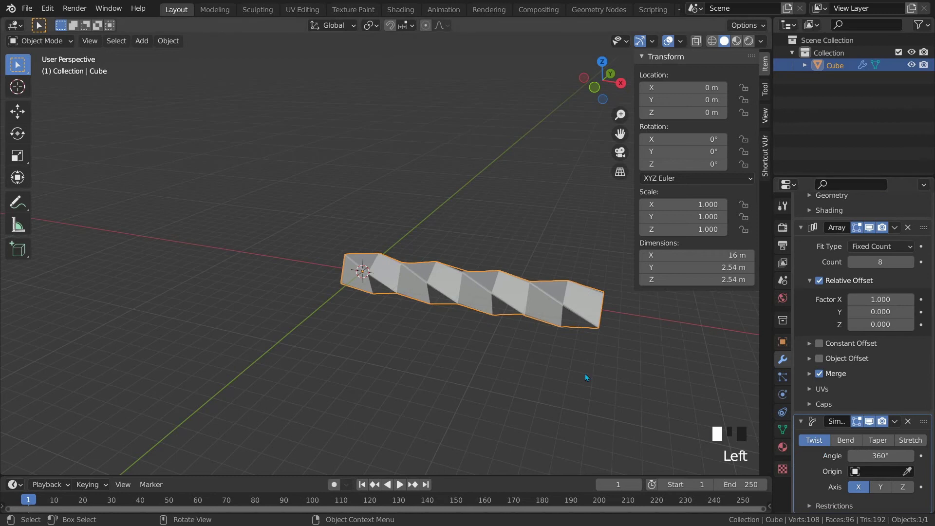
scroll(857, 446, "down", 5)
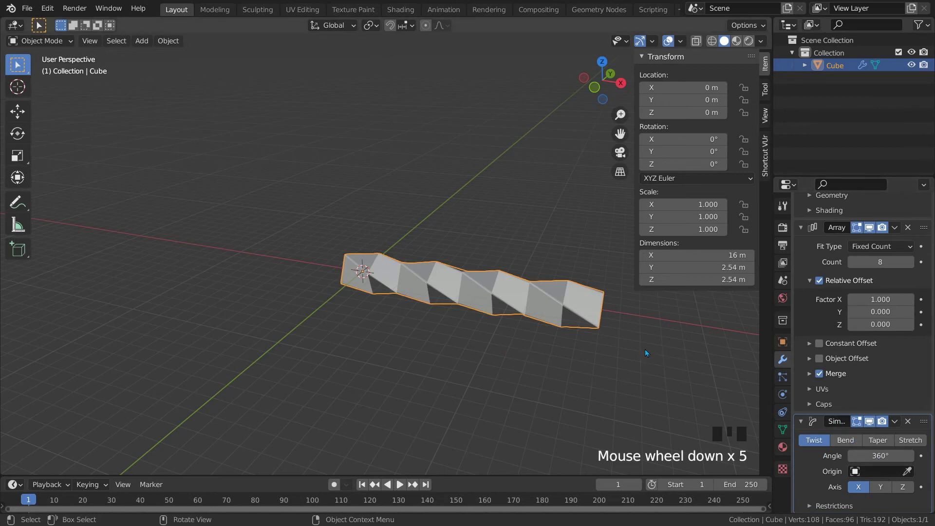
Step: Add Subdivision with Ctrl+3 and shade the twisted bar smooth
key("ctrl+3")
mouse_move(525, 315)
middle_mouse_down()
mouse_move(545, 283)
mouse_move(513, 340)
middle_mouse_up()
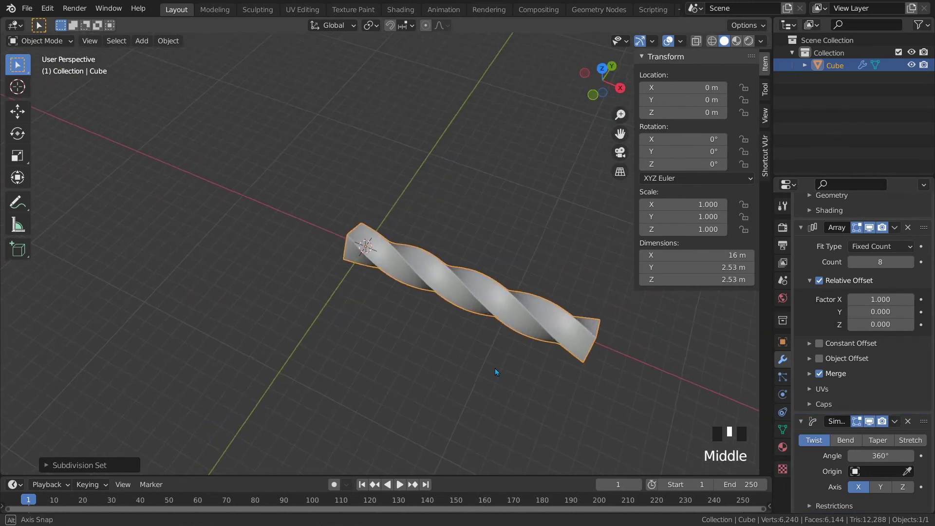
right_click(513, 340)
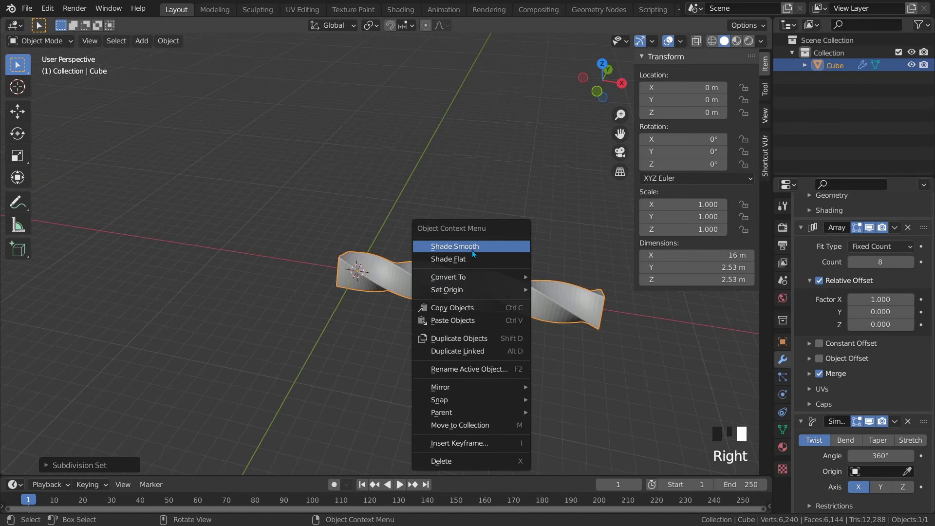
middle_click_drag(478, 313, 462, 317)
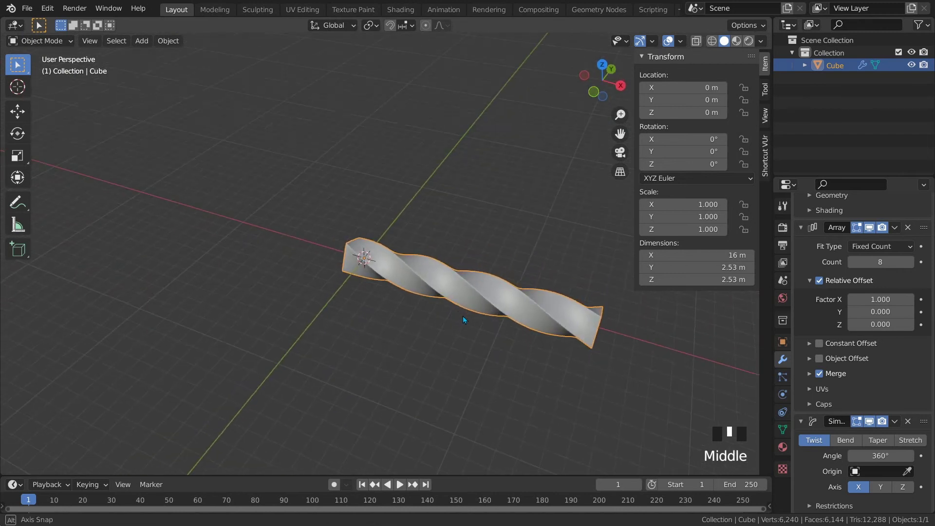
scroll(857, 283, "up", 9)
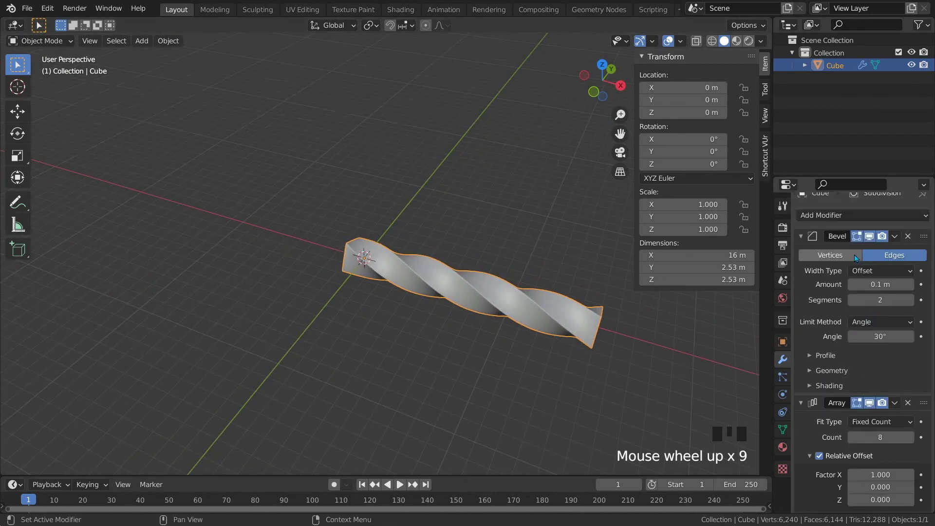
scroll(857, 283, "up", 6)
Step: Remove Subdivision and add a second Simple Deform bending 360° around Z
left_click(859, 225)
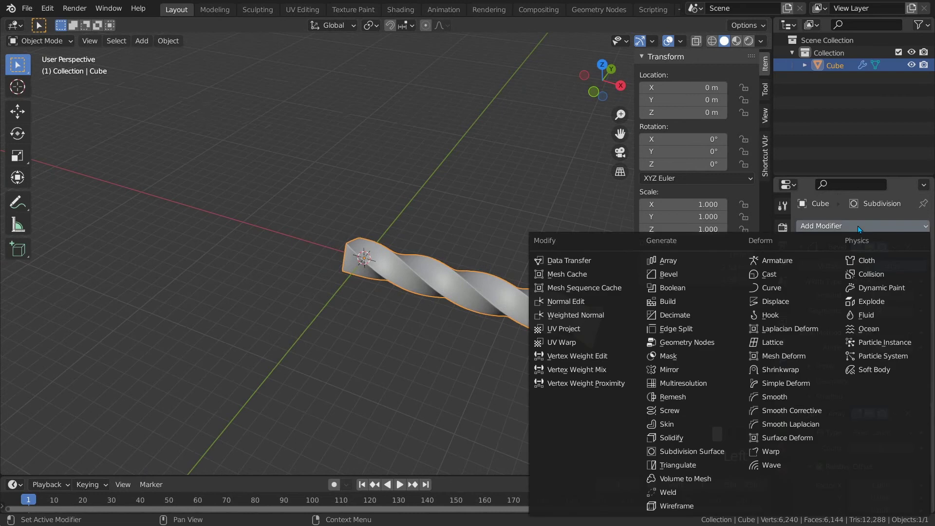
left_click(795, 384)
scroll(874, 437, "down", 7)
scroll(872, 434, "down", 6)
scroll(872, 434, "down", 14)
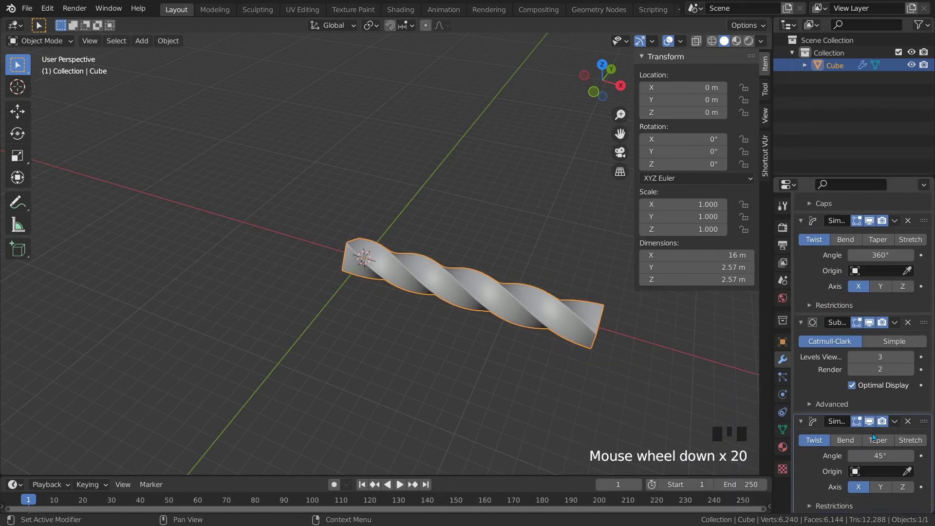
left_click(908, 322)
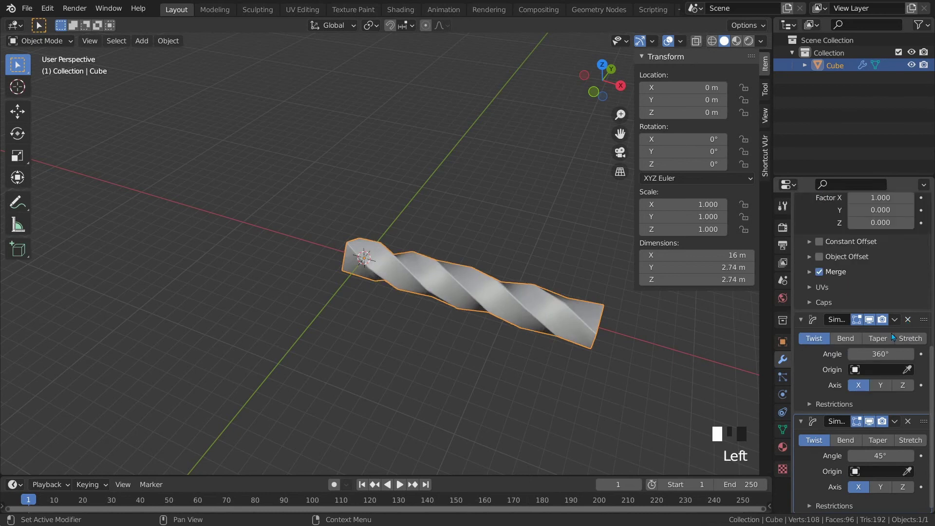
left_click(846, 444)
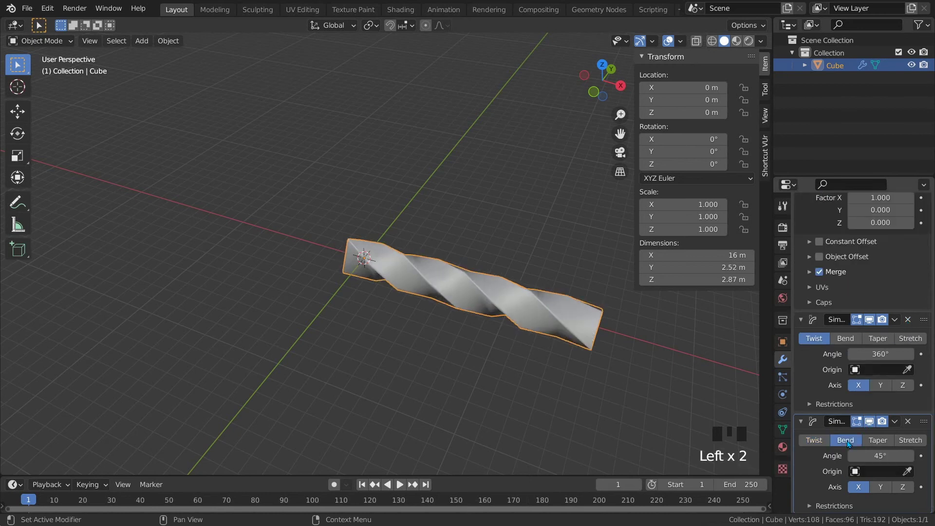
left_click(903, 487)
double_click(886, 456)
type("360")
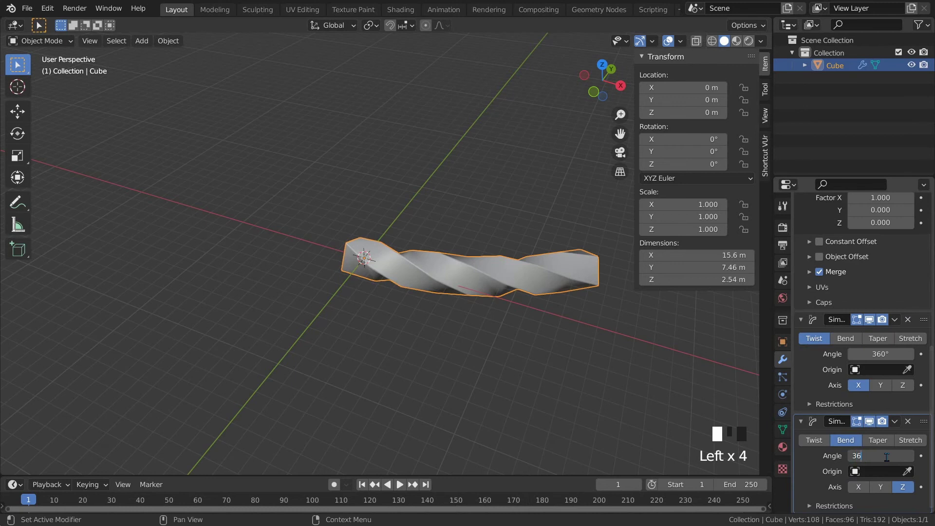
key("Return")
scroll(380, 270, "up", 5)
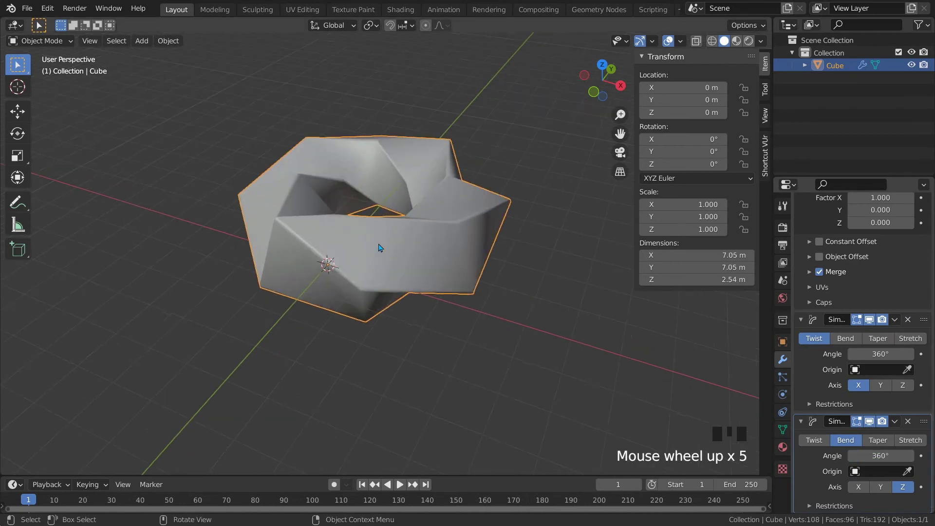
Step: Re-add Subdivision with Ctrl+3 to smooth the closed ring
mouse_move(380, 248)
middle_mouse_down()
mouse_move(463, 243)
mouse_move(430, 262)
mouse_move(473, 295)
middle_mouse_up()
key("ctrl+3")
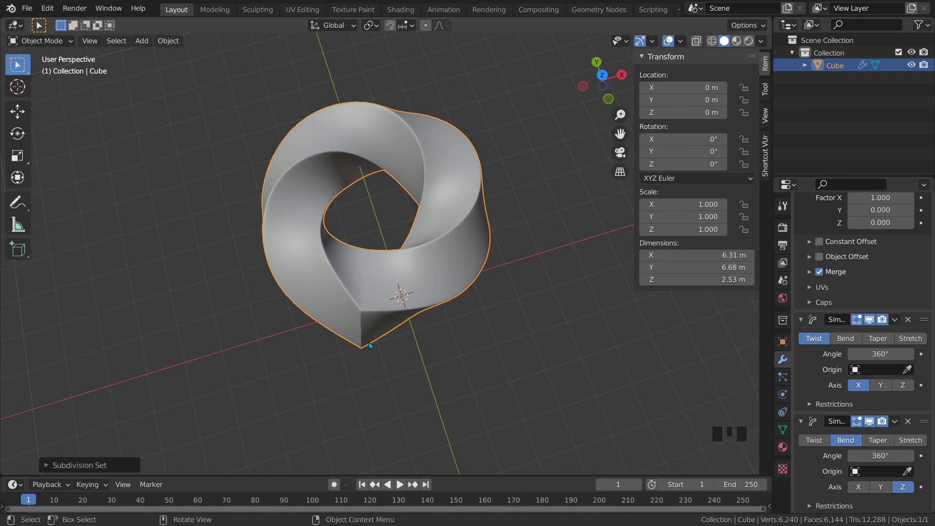
mouse_move(415, 302)
middle_mouse_down()
mouse_move(411, 272)
mouse_move(416, 299)
middle_mouse_up()
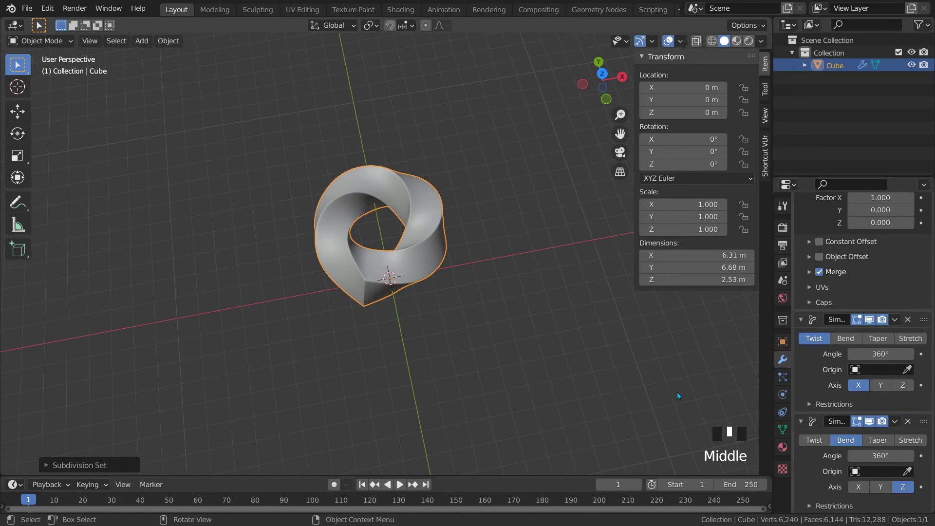
scroll(897, 395, "up", 2)
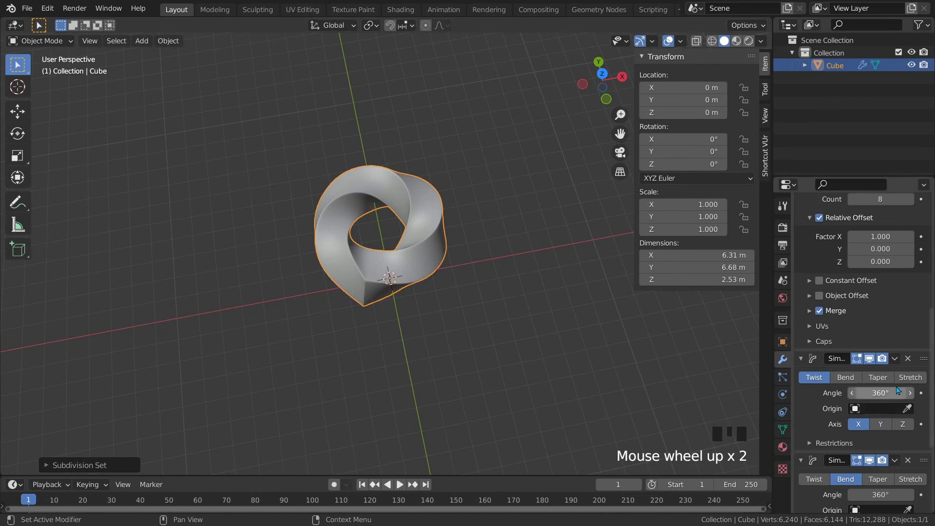
Step: Duplicate the twist deform and set the Array count to 16
left_click(896, 359)
left_click(843, 411)
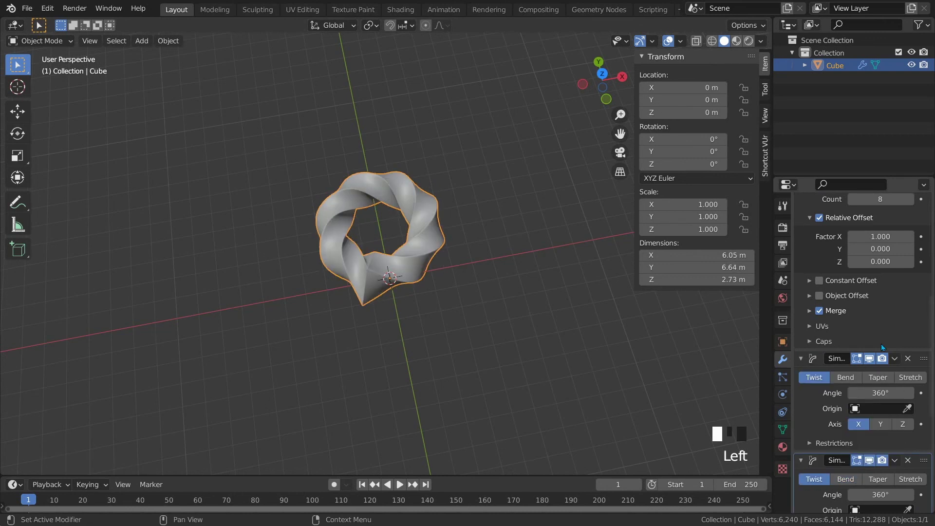
scroll(881, 343, "up", 6)
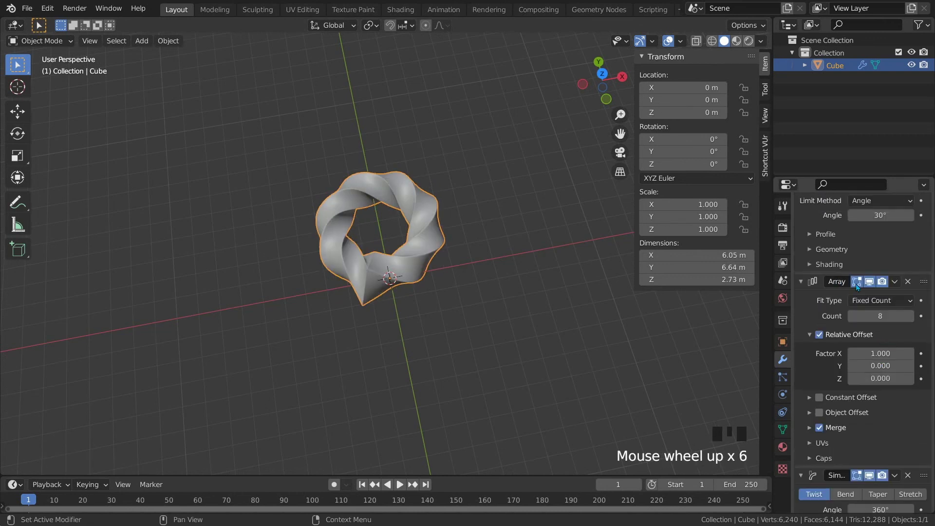
left_click(883, 316)
type("16")
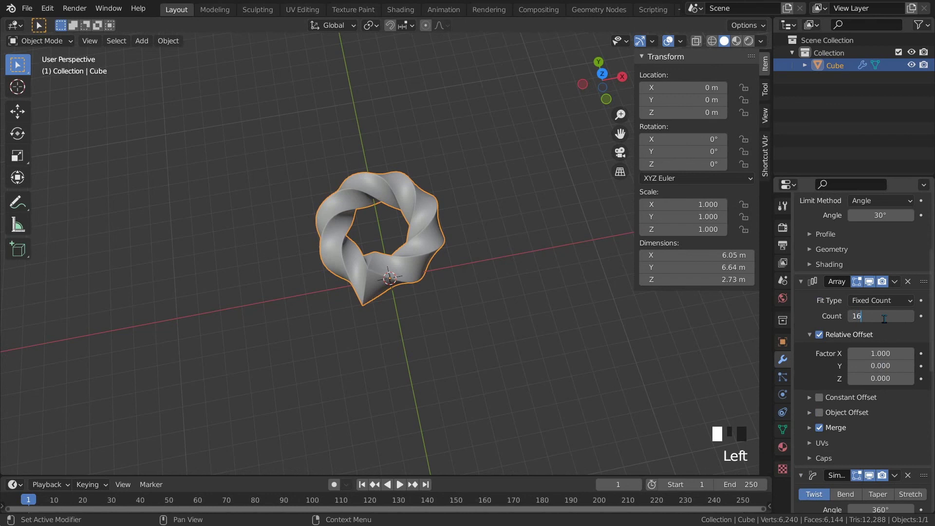
key("Return")
scroll(410, 211, "down", 2)
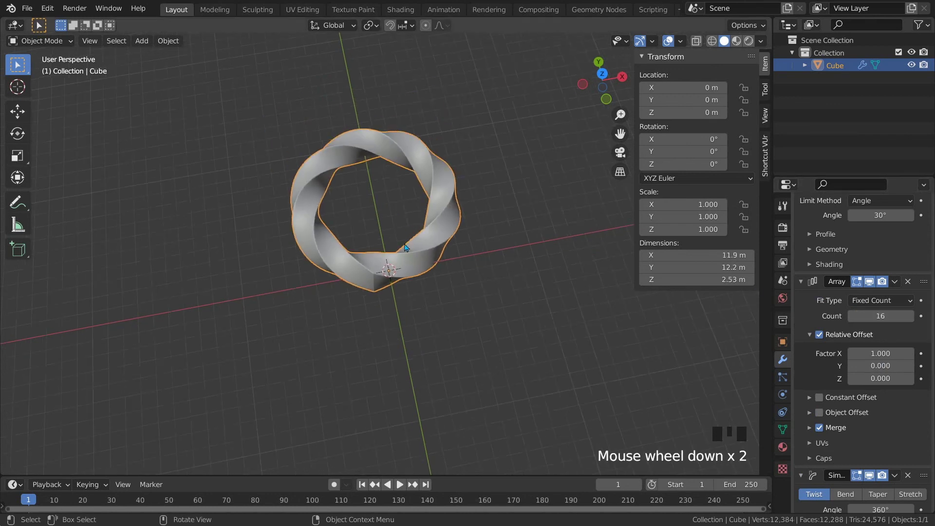
scroll(405, 247, "down", 3)
middle_click_drag(380, 219, 380, 248)
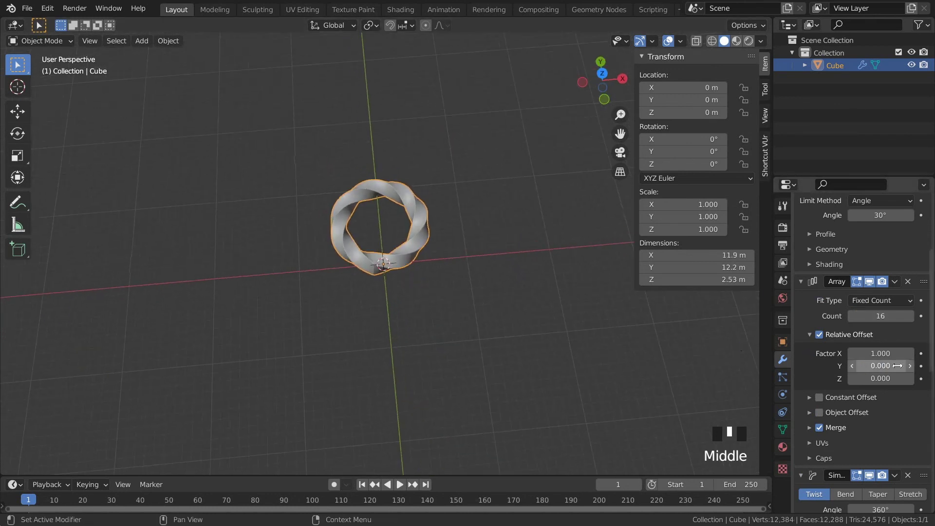
scroll(899, 365, "down", 4)
scroll(899, 365, "down", 4)
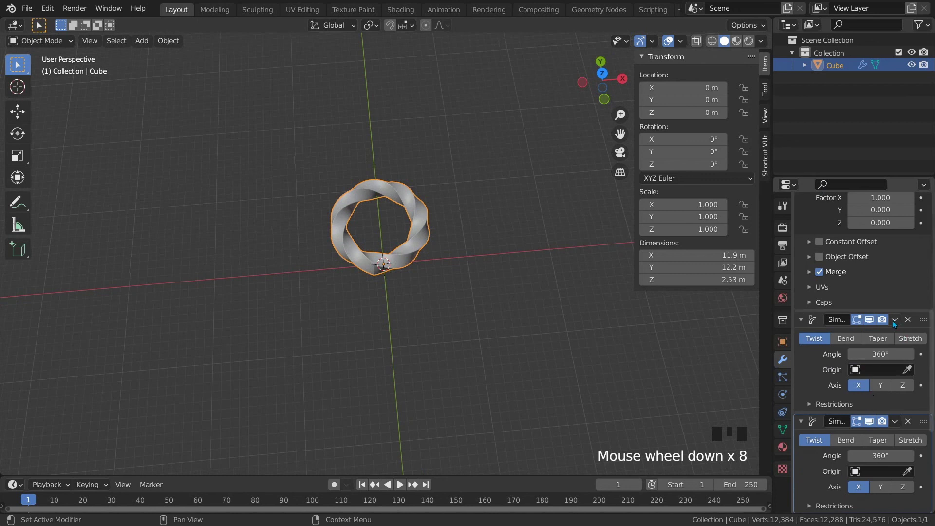
Step: Duplicate the first twist deform again and raise the Array count to 24
left_click(894, 320)
left_click(852, 373)
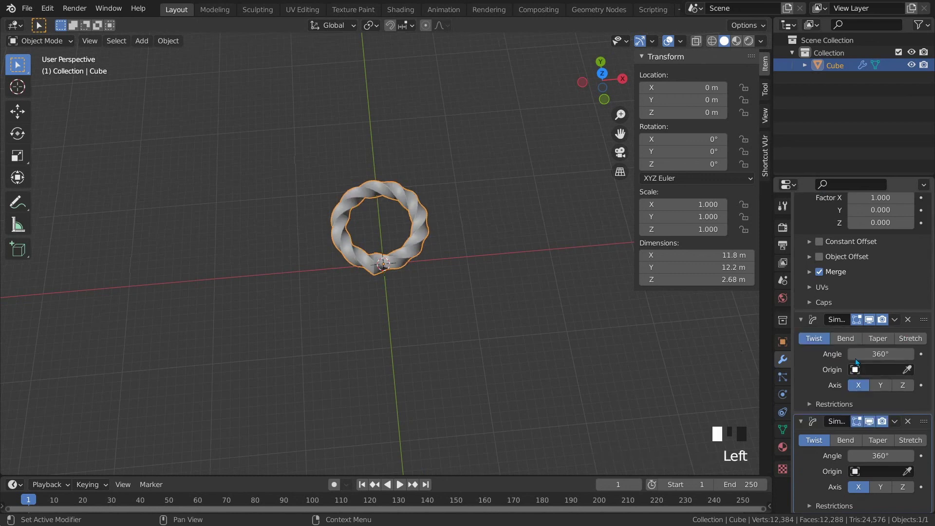
scroll(856, 365, "up", 6)
scroll(877, 350, "up", 4)
double_click(879, 355)
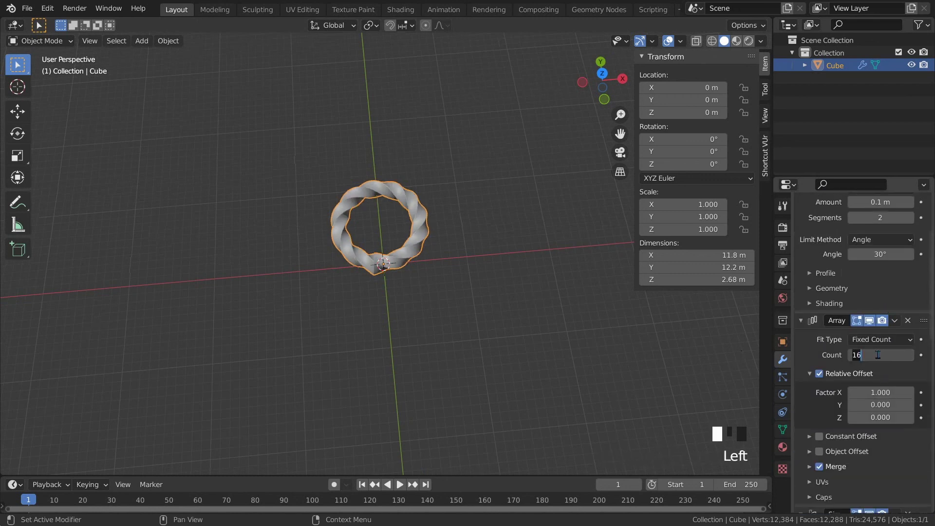
type("24")
key("Return")
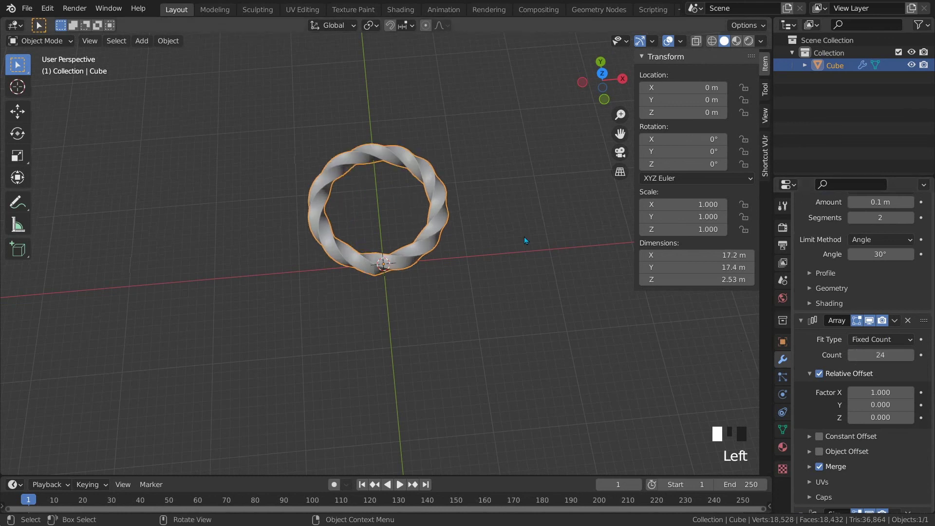
scroll(416, 237, "up", 3)
Step: Drag the Bevel Amount from 0.1 m to 0.16 m, then view the ring from above
middle_click_drag(414, 212, 354, 209)
scroll(861, 278, "up", 7)
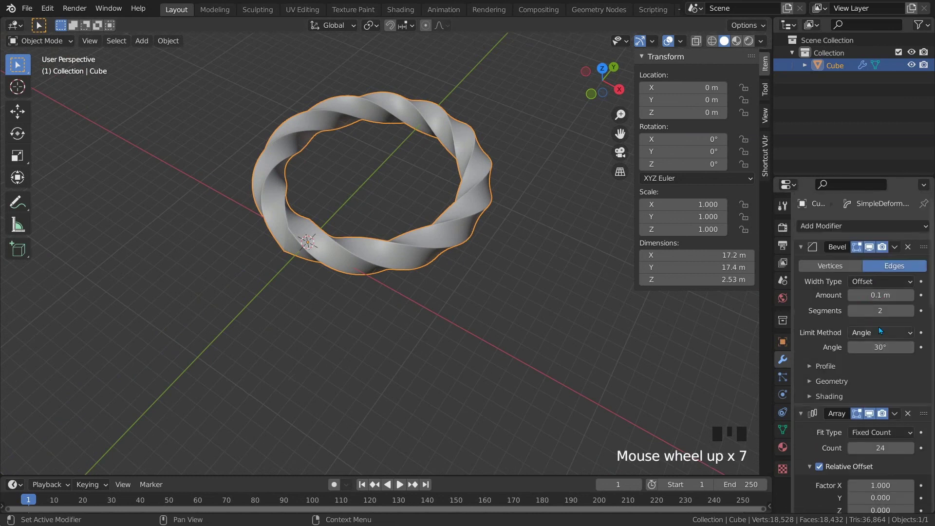
left_click_drag(880, 295, 881, 295)
type("6")
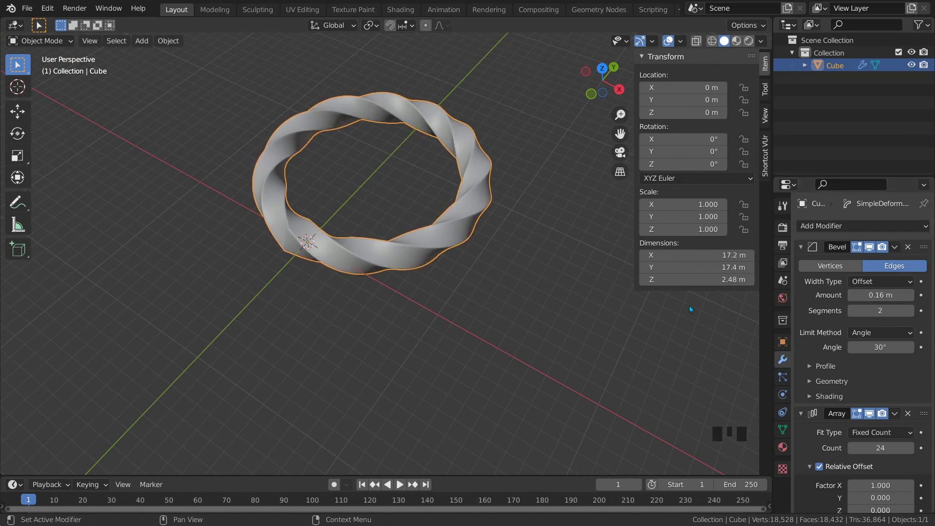
middle_click_drag(363, 206, 381, 232, "shift")
scroll(384, 274, "up", 3)
mouse_move(383, 274)
middle_mouse_down()
mouse_move(479, 370)
mouse_move(432, 343)
mouse_move(427, 304)
middle_mouse_up()
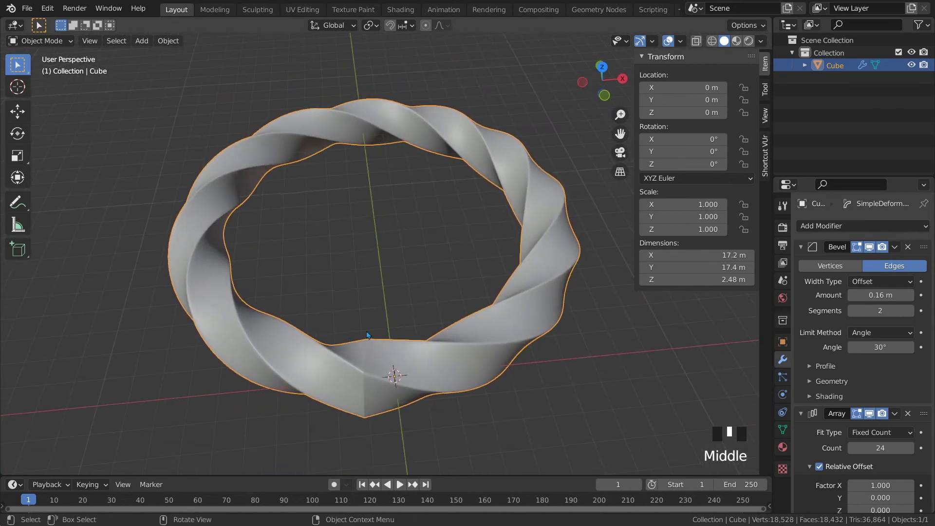
Step: Apply the Bevel, Array and Simple Deform modifiers with Ctrl+A, then enter Edit Mode
left_click(799, 300)
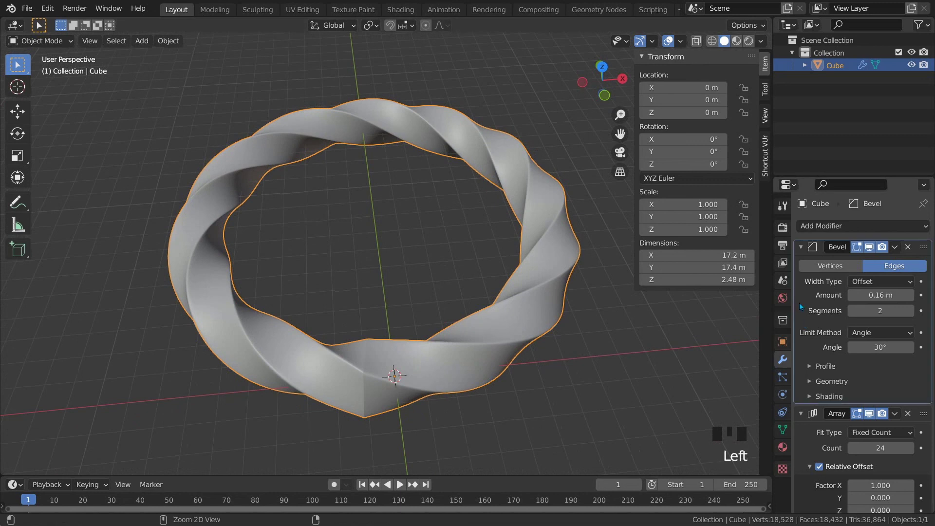
key("ctrl+a")
key("ctrl+a")
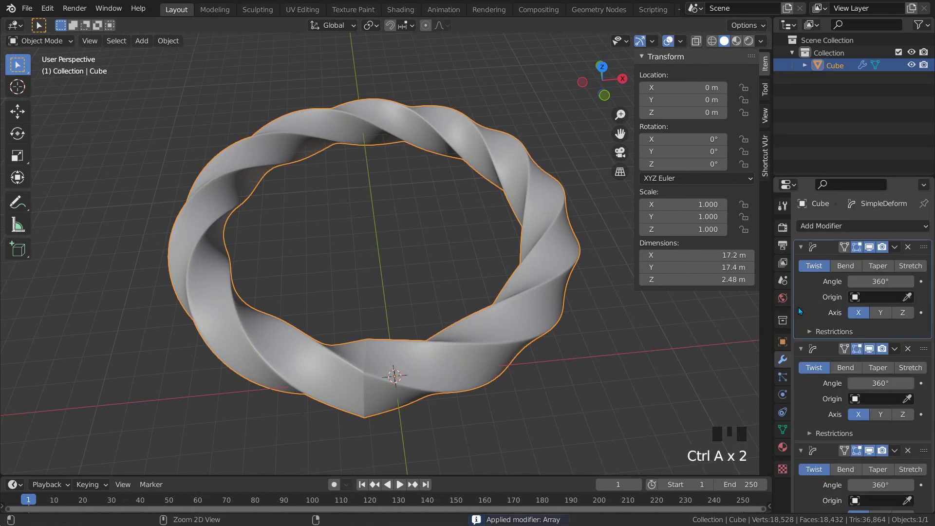
key("ctrl+a")
key("ctrl+a")
key("ctrl+a")
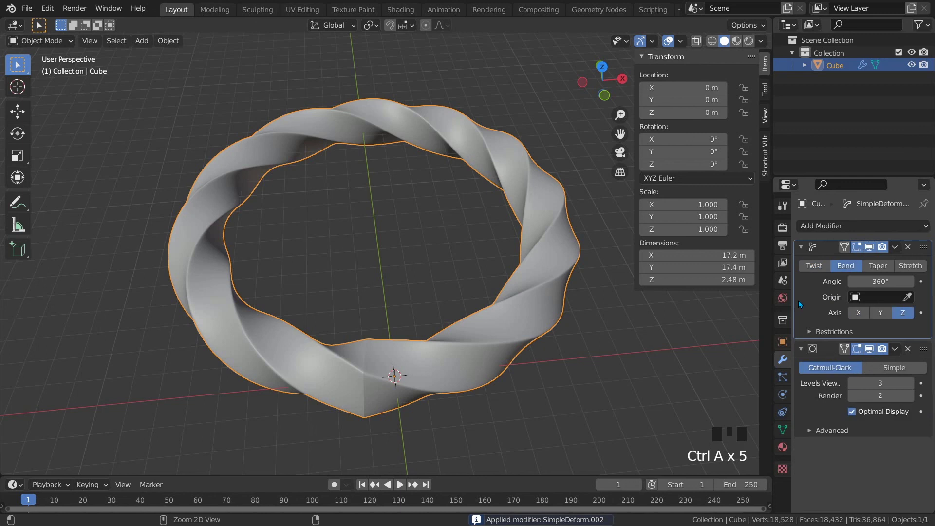
key("ctrl+a")
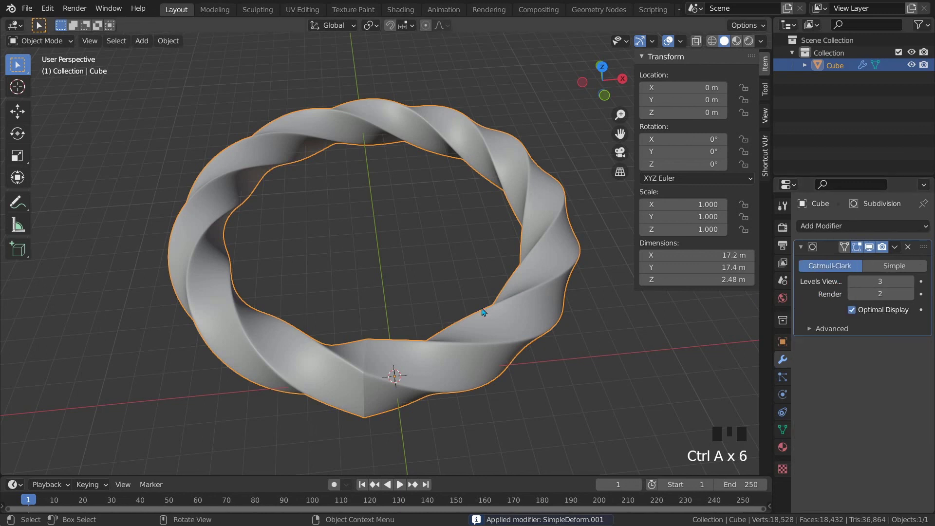
key("Tab")
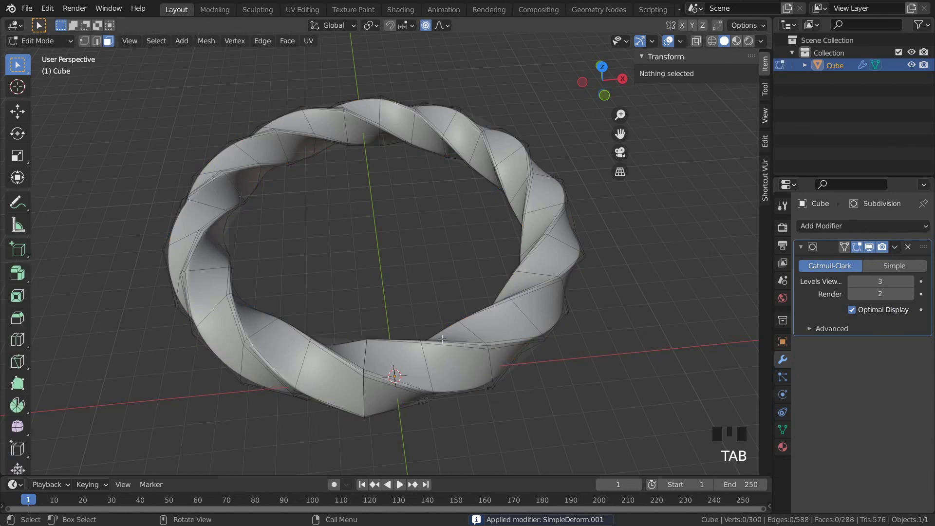
Step: Select all, Merge by Distance to remove 12 duplicate vertices, and return to object mode
key("a")
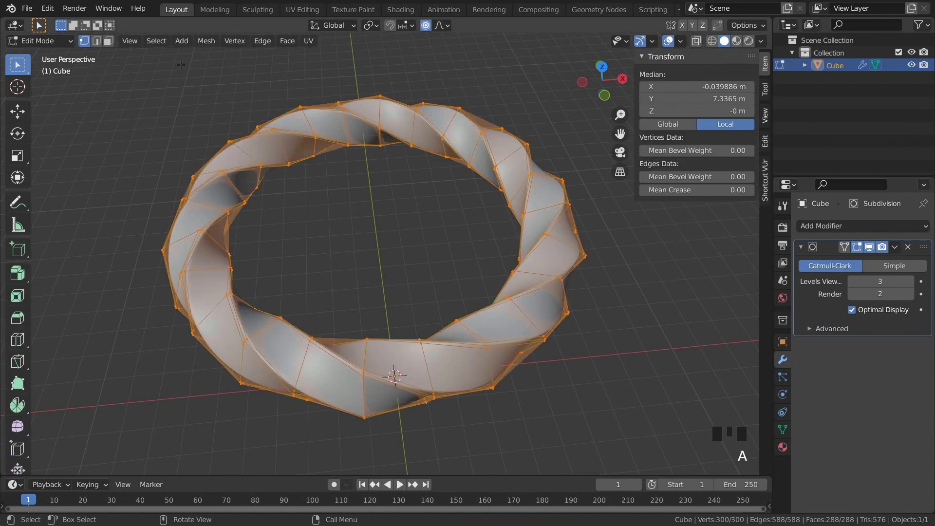
left_click(206, 40)
mouse_move(227, 315)
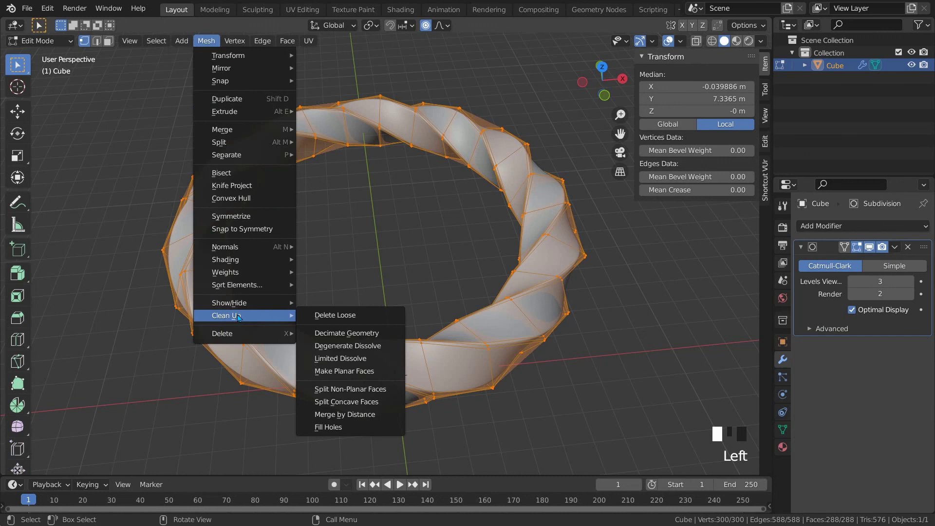
left_click(340, 416)
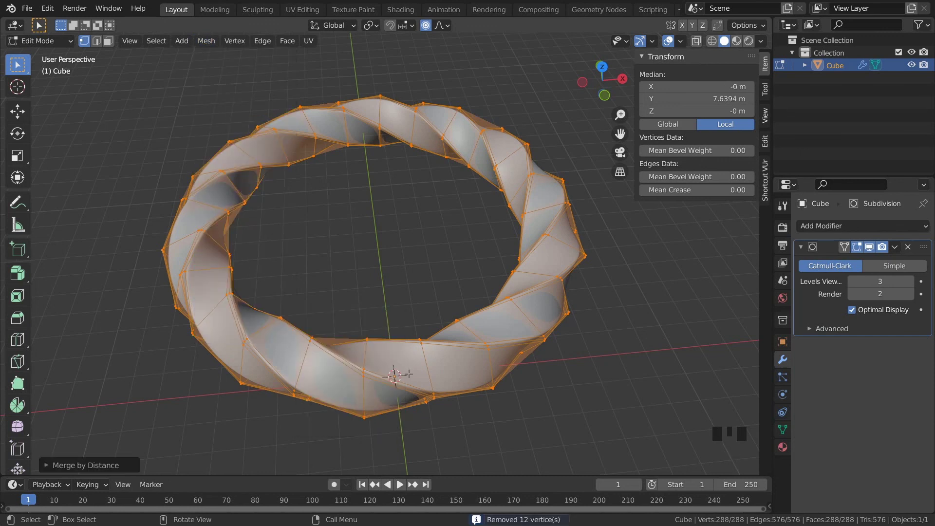
key("Tab")
mouse_move(389, 350)
middle_mouse_down()
mouse_move(233, 307)
mouse_move(373, 334)
middle_mouse_up()
scroll(359, 334, "down", 3)
key("ctrl+1")
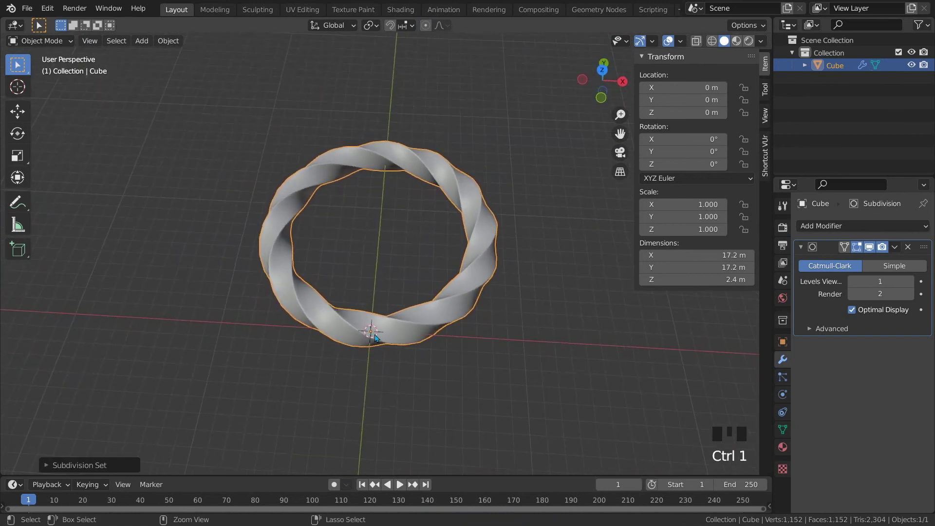
key("ctrl+3")
key("ctrl+0")
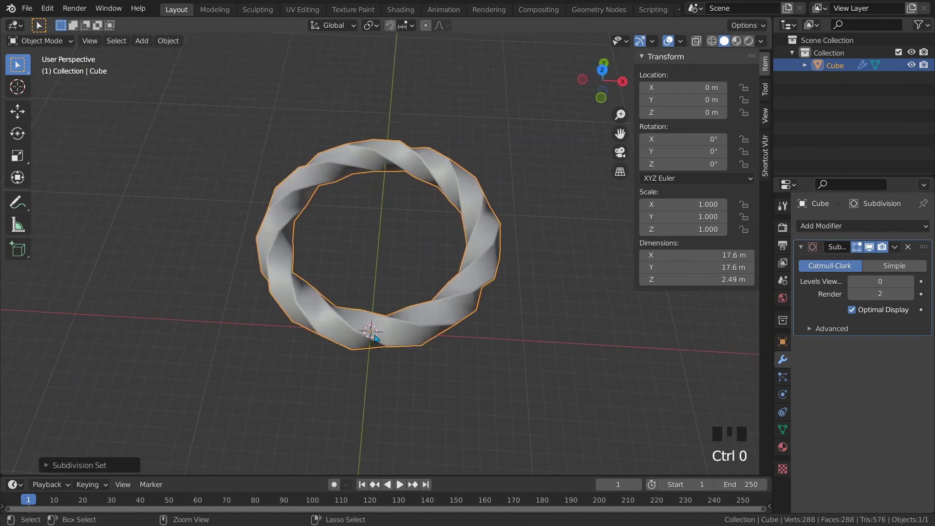
scroll(375, 336, "up", 1)
right_click(375, 329)
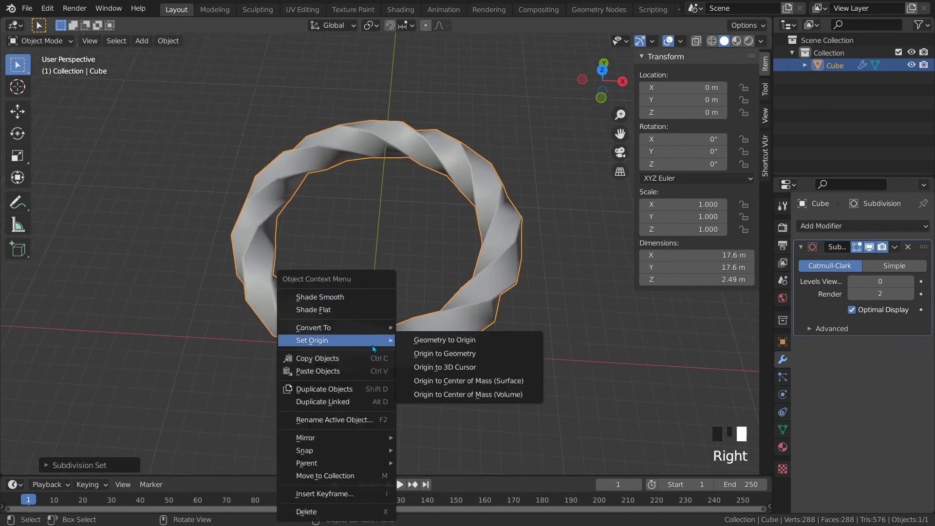
left_click(339, 311)
middle_click_drag(383, 341, 391, 335)
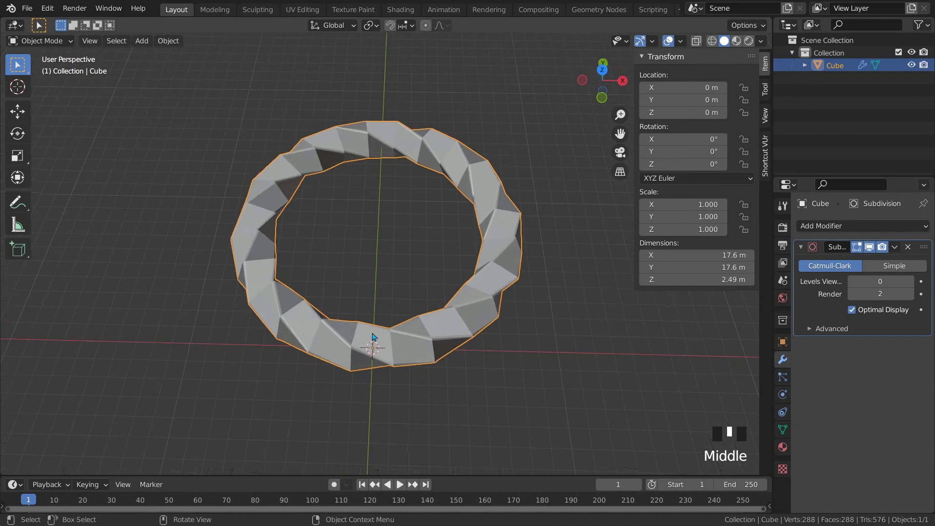
right_click(358, 318)
left_click(348, 298)
key("ctrl+3")
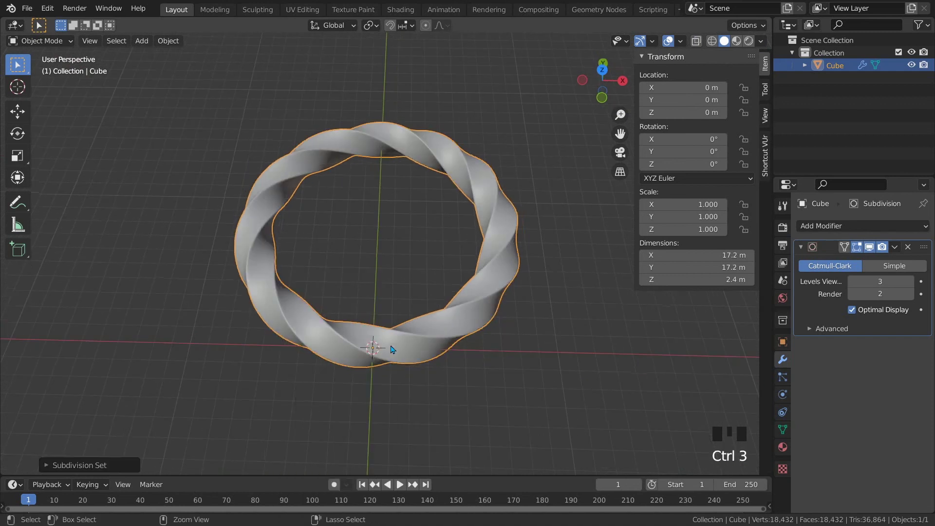
middle_click_drag(391, 349, 373, 332)
scroll(416, 356, "up", 2)
scroll(416, 355, "down", 2)
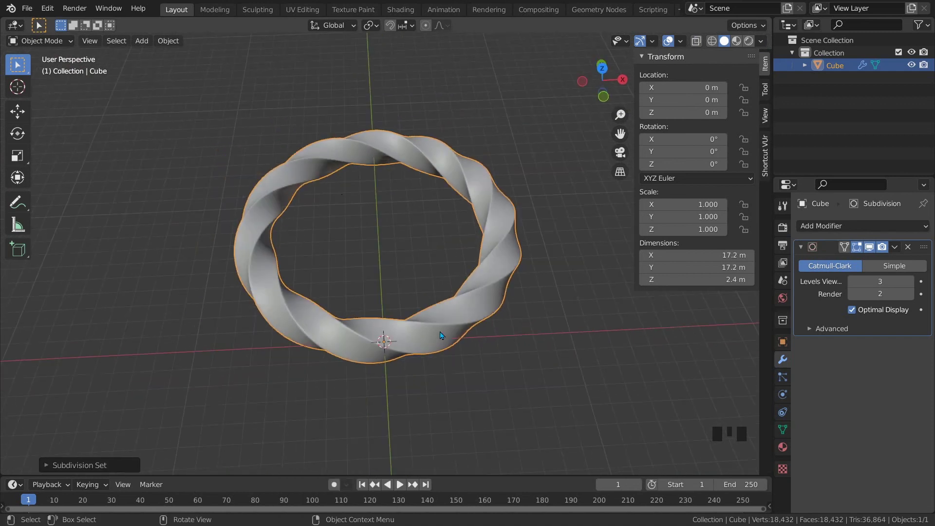
Step: Delete the twisted ring, add a UV sphere at the origin, and frame it in view
key("Delete")
key("shift+a")
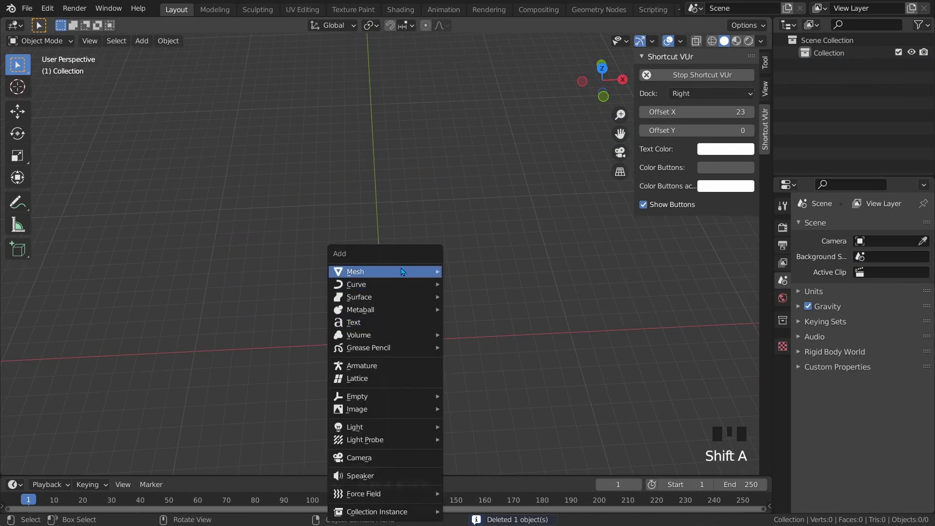
left_click(489, 310)
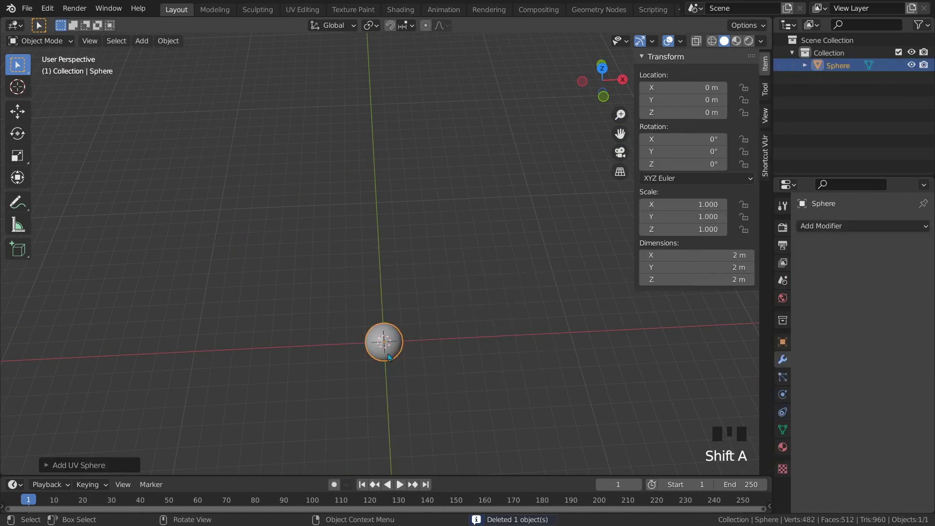
key("KP_Decimal")
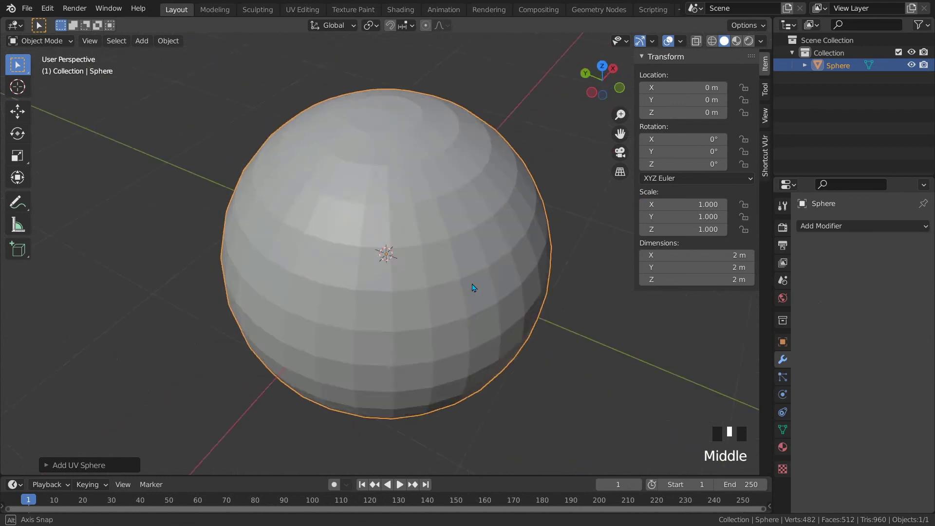